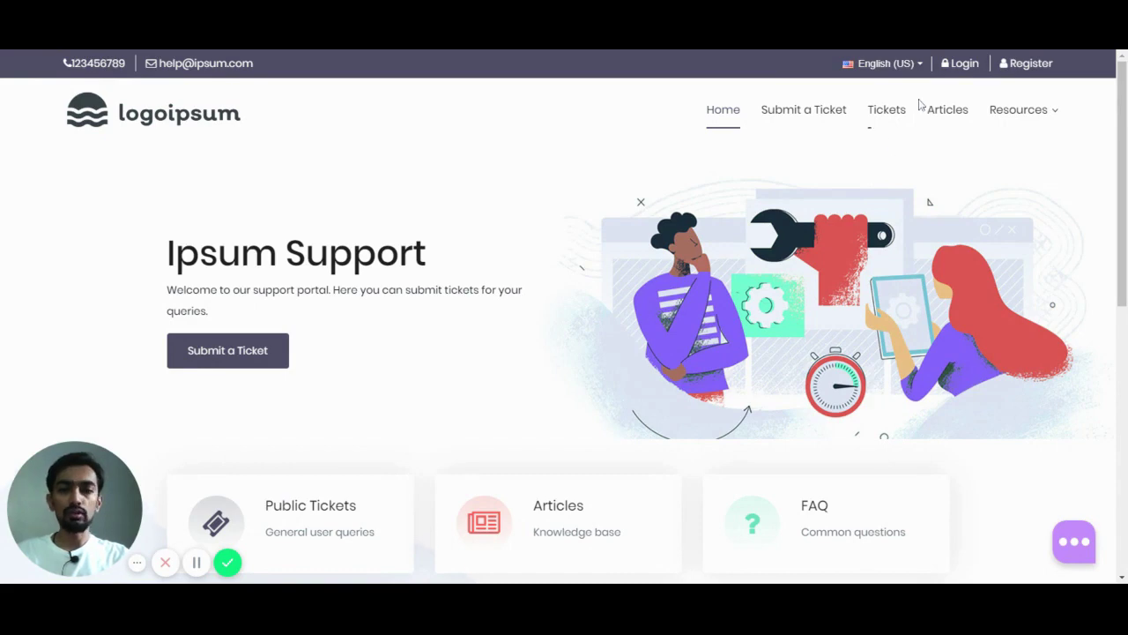
Step: Log in to the support portal with the autofilled demo e-mail and the account password
left_click(966, 74)
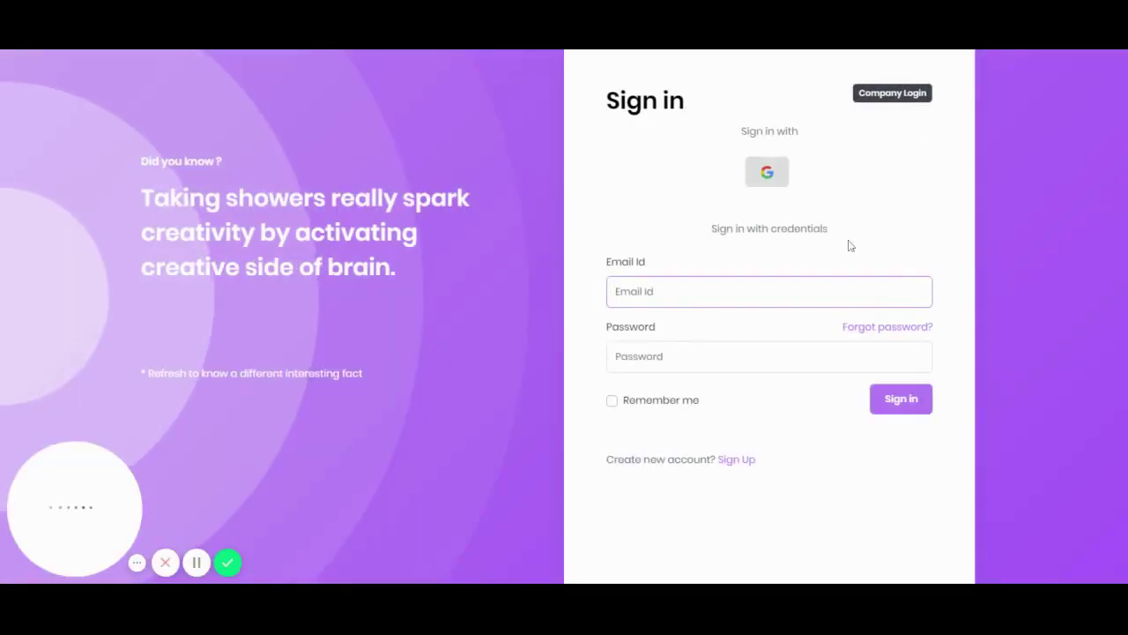
type("us")
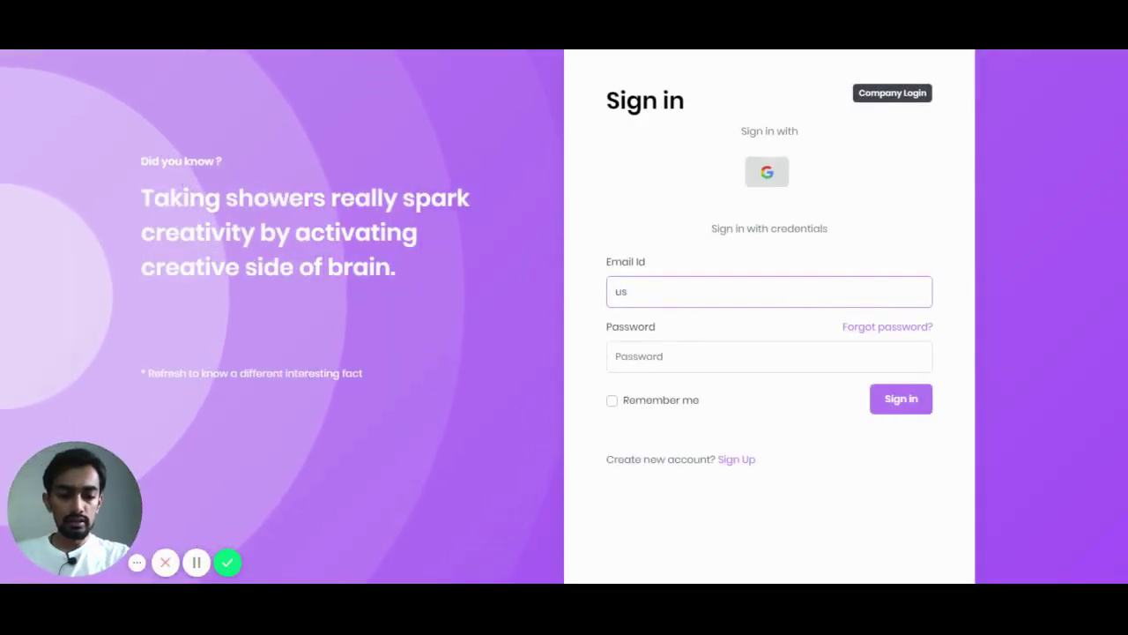
key("Down")
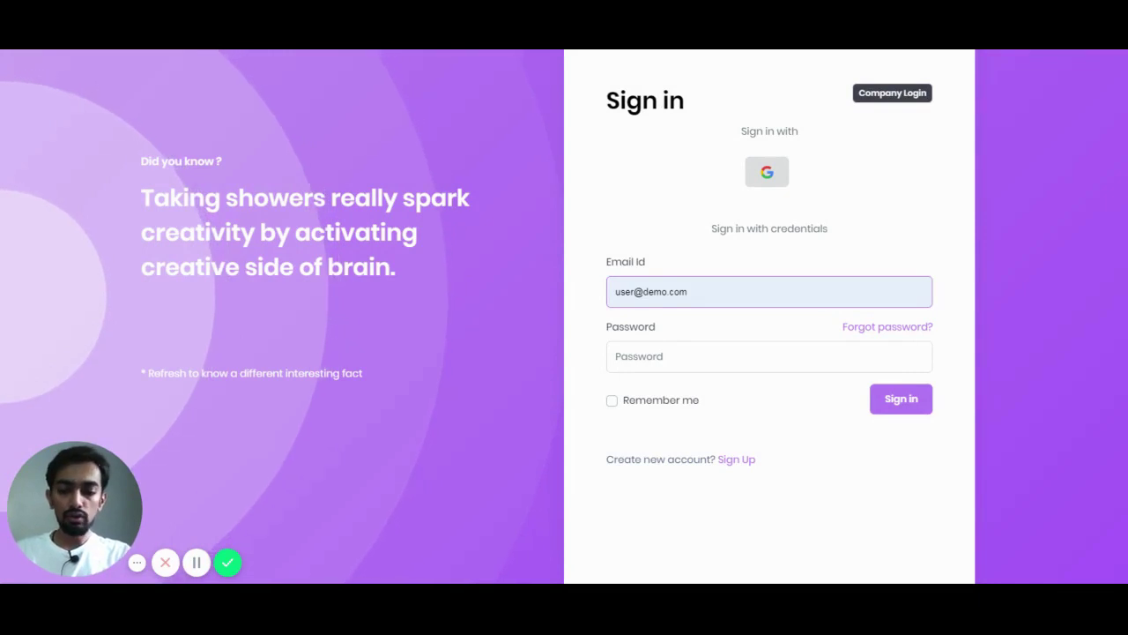
key("Tab")
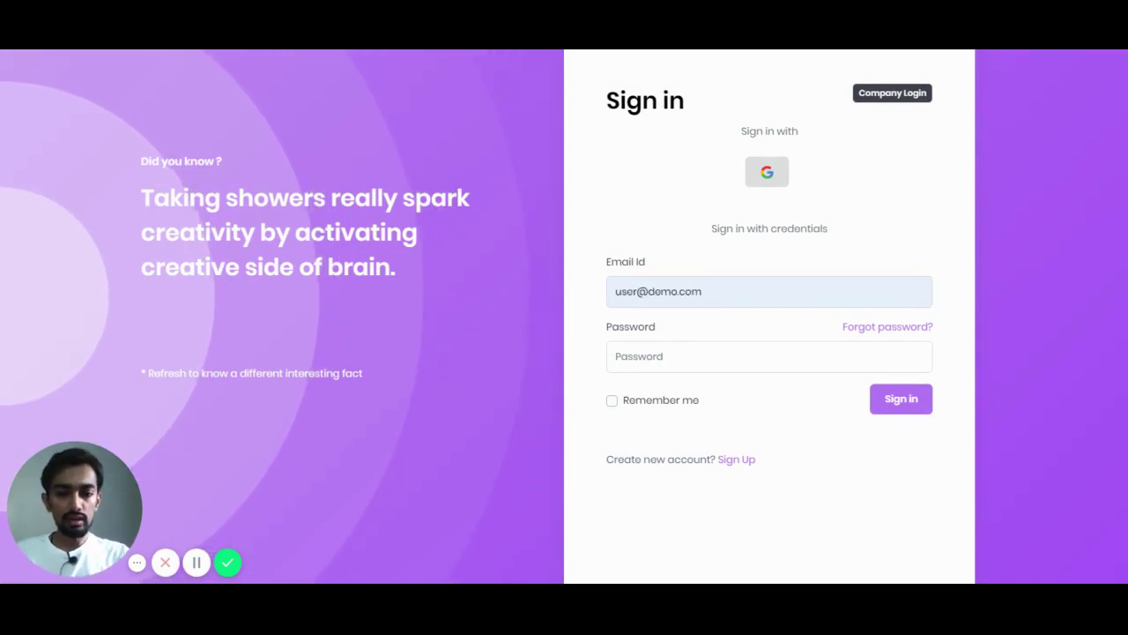
key("Tab")
type("•••")
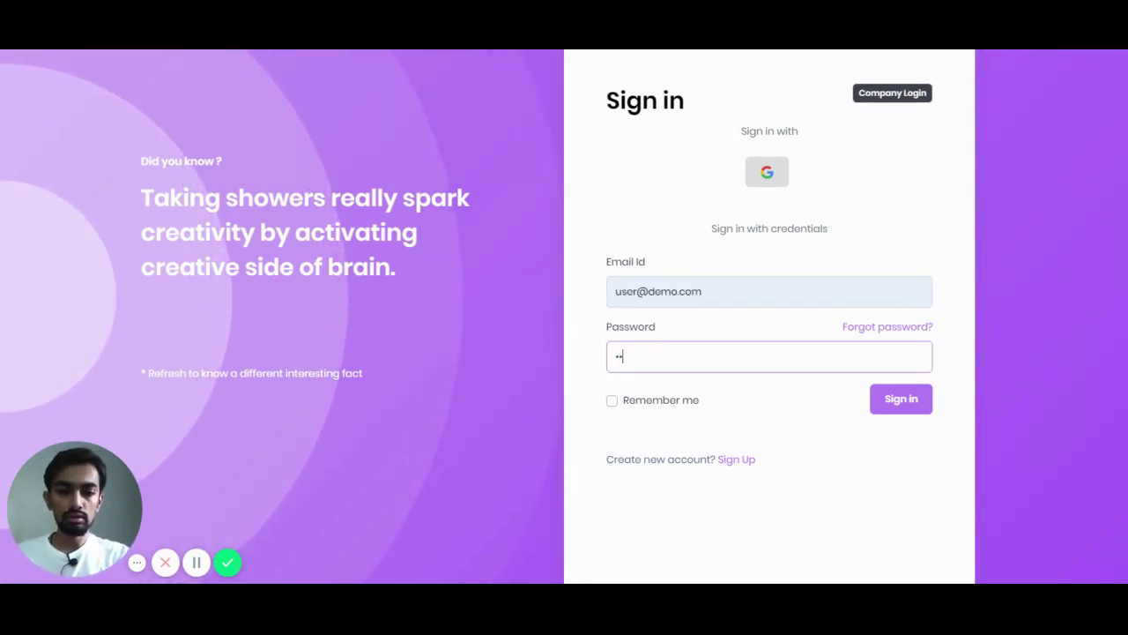
type("•••")
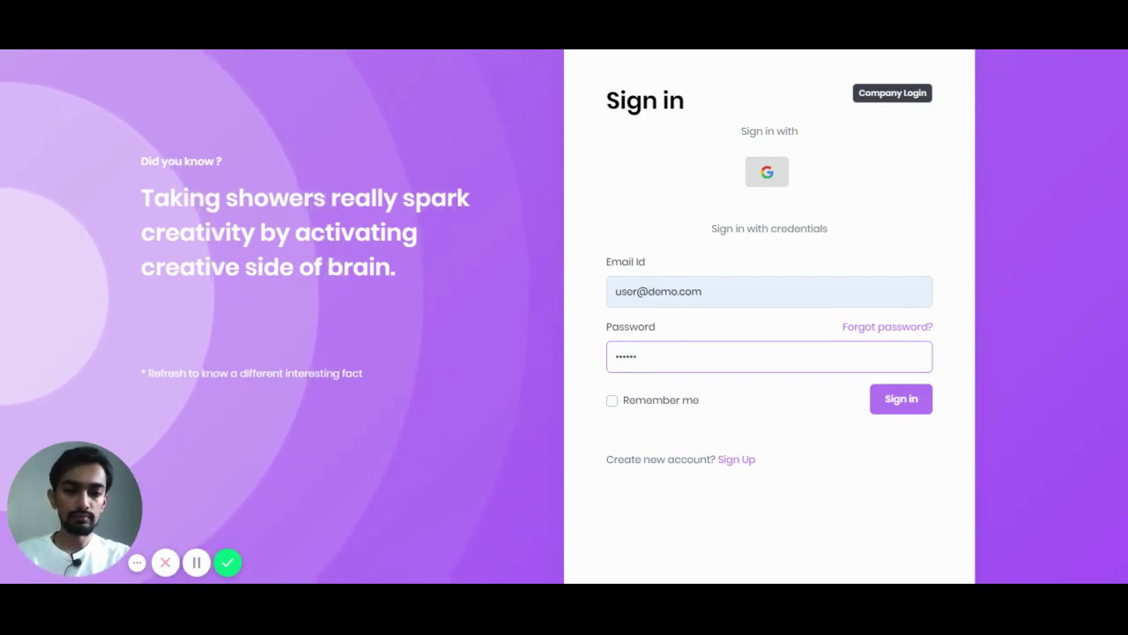
type("••")
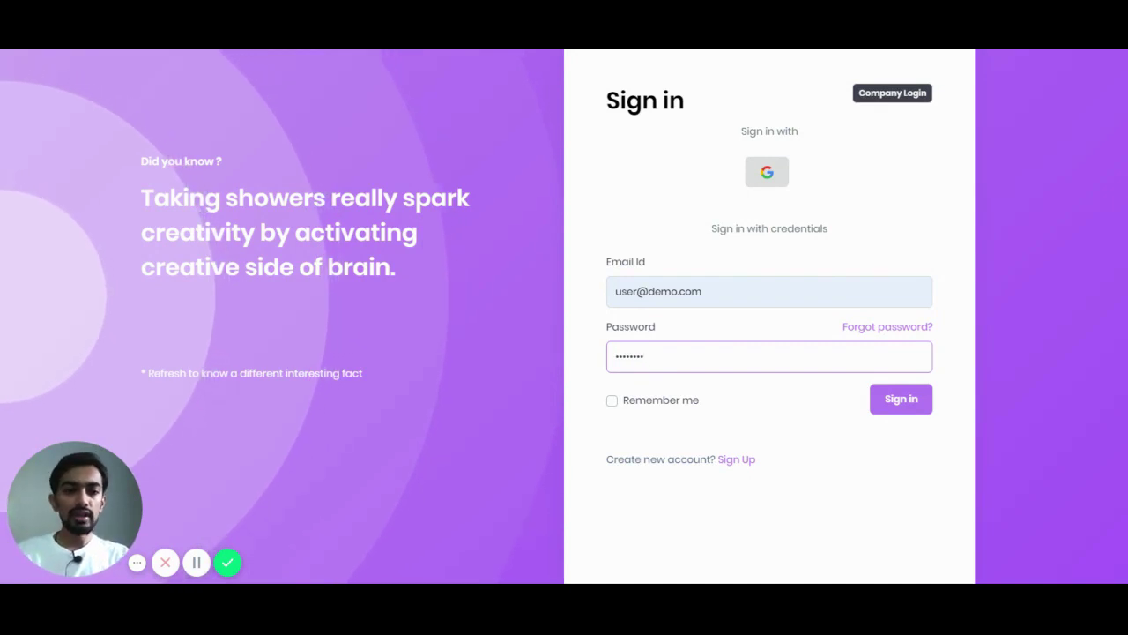
key("Return")
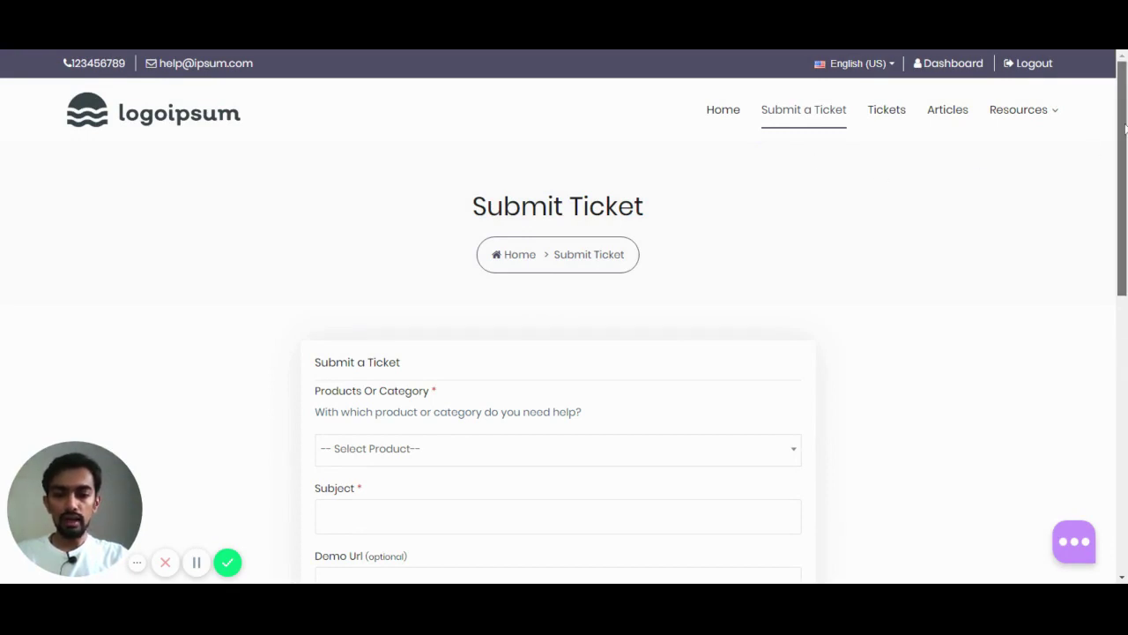
Step: Scroll through the Submit Ticket form and expand the '-- Select Product--' dropdown
left_click_drag(1124, 130, 1123, 190)
scroll(951, 251, "down", 1)
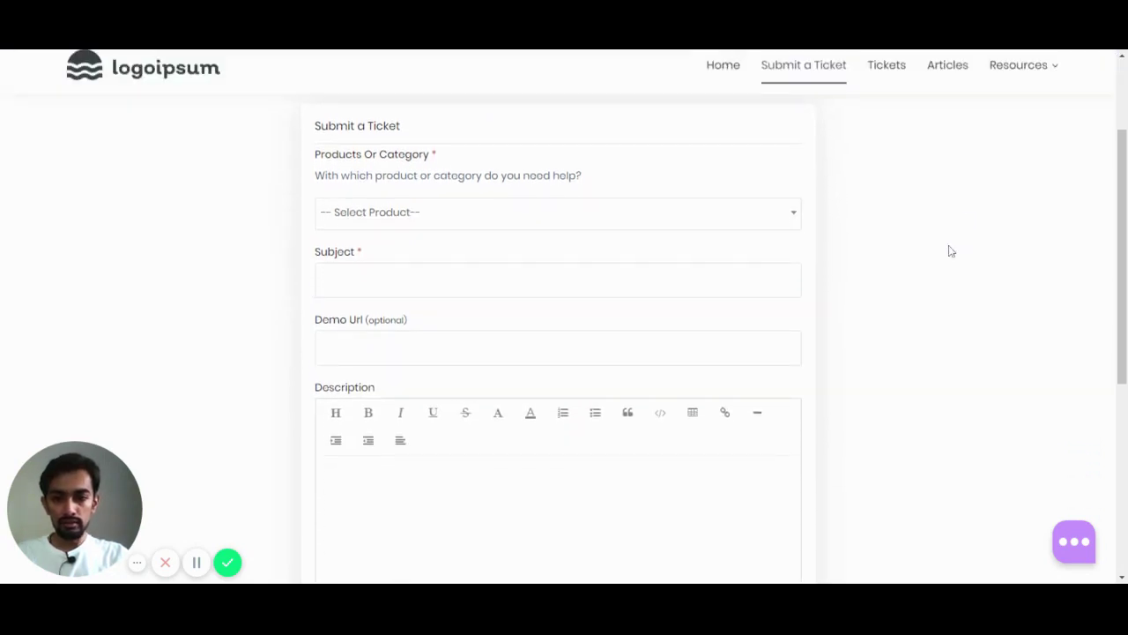
scroll(428, 217, "up", 1)
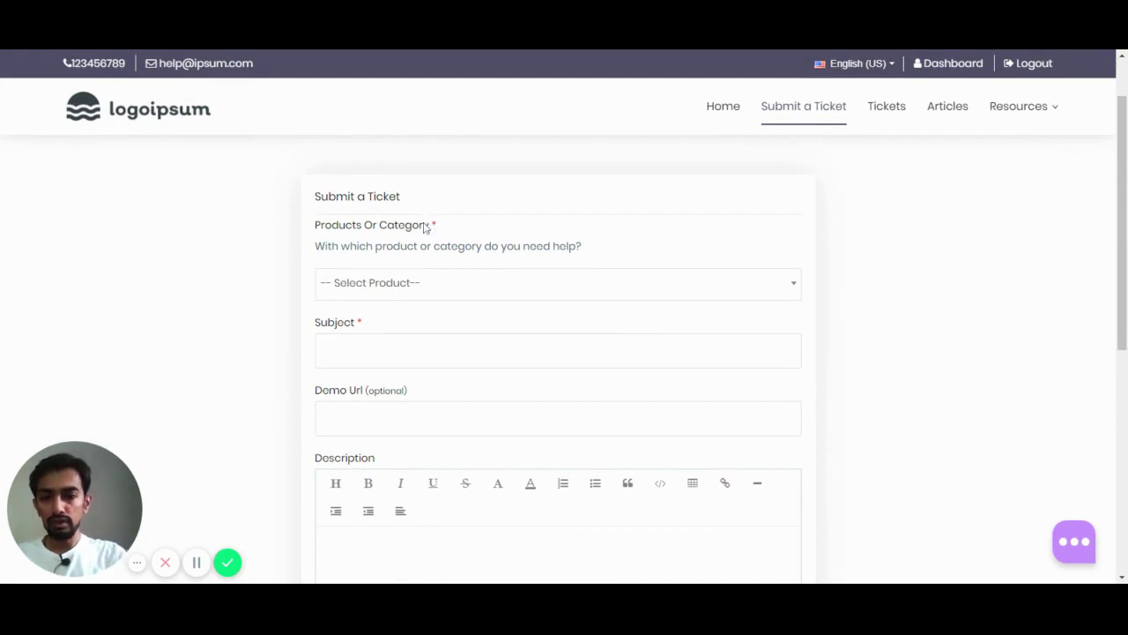
left_click(421, 287)
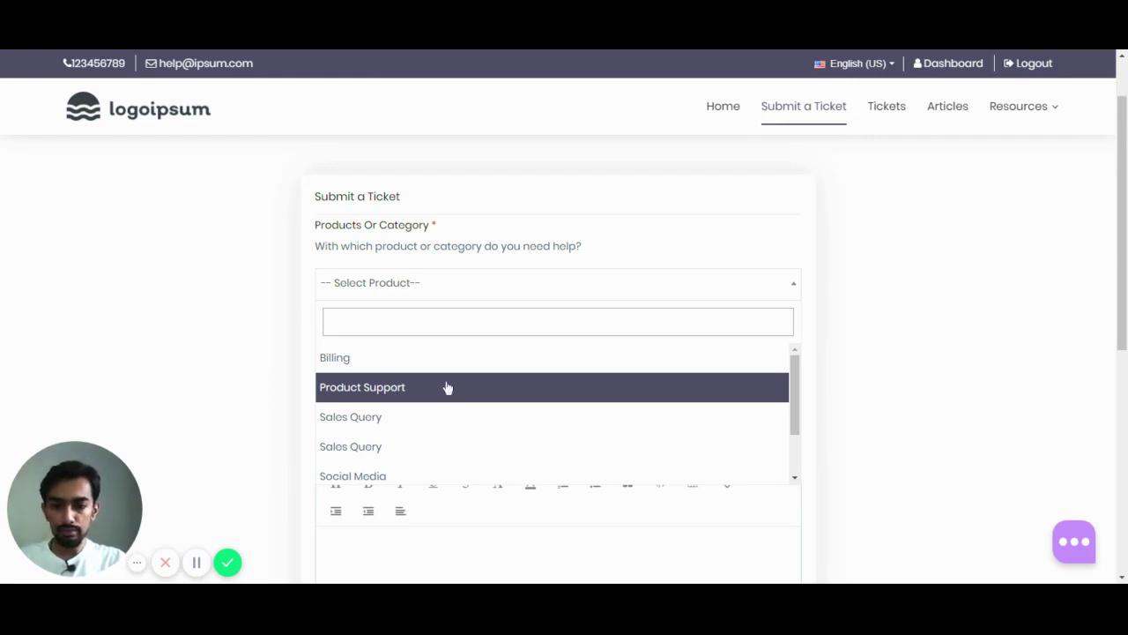
Step: Choose Billing and enter the subject 'I need some information on Startup plan'
left_click(403, 366)
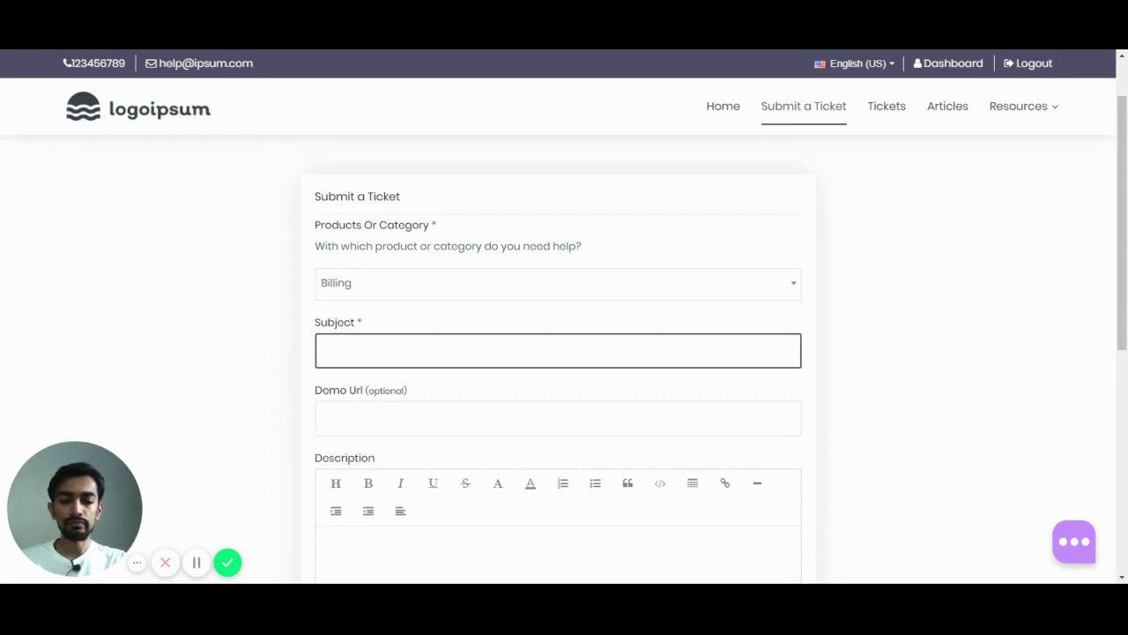
type("I")
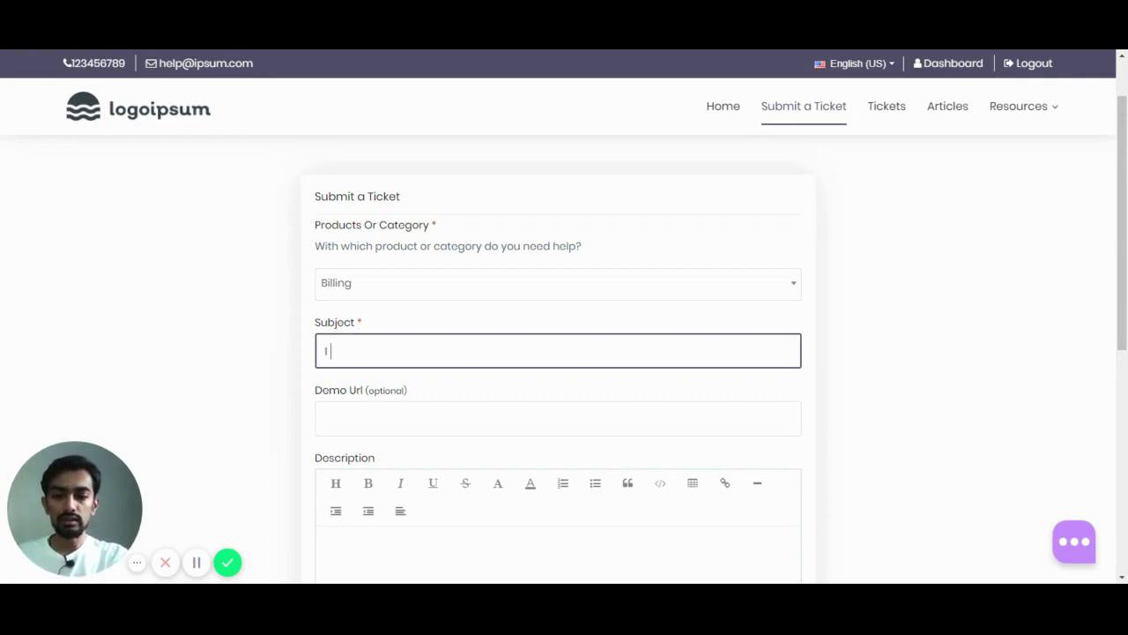
type(" need so")
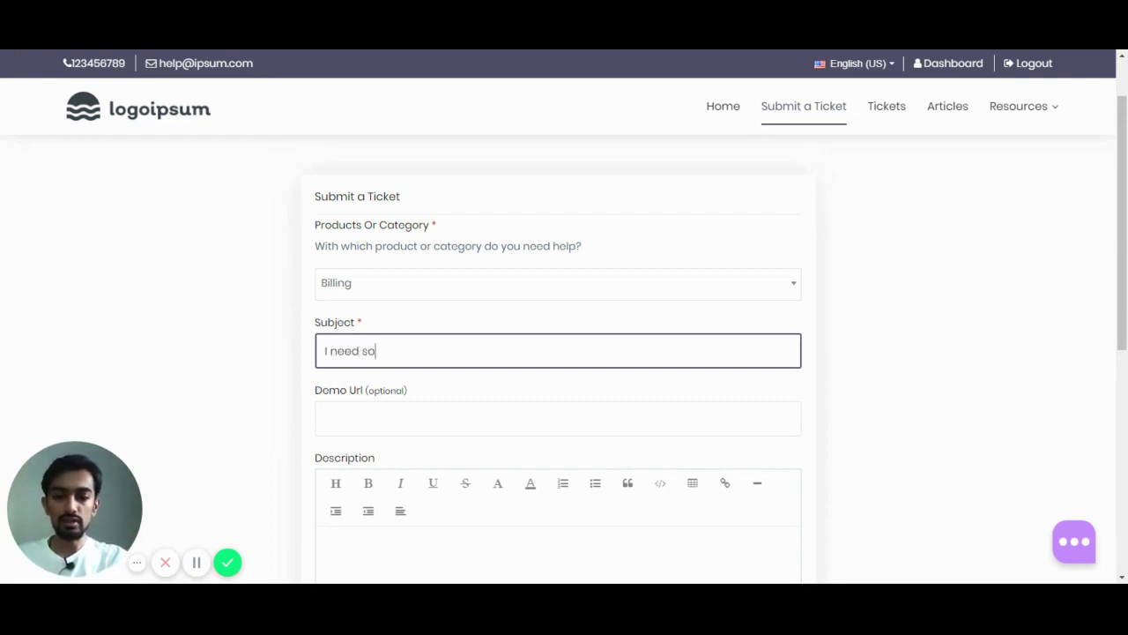
type("me info")
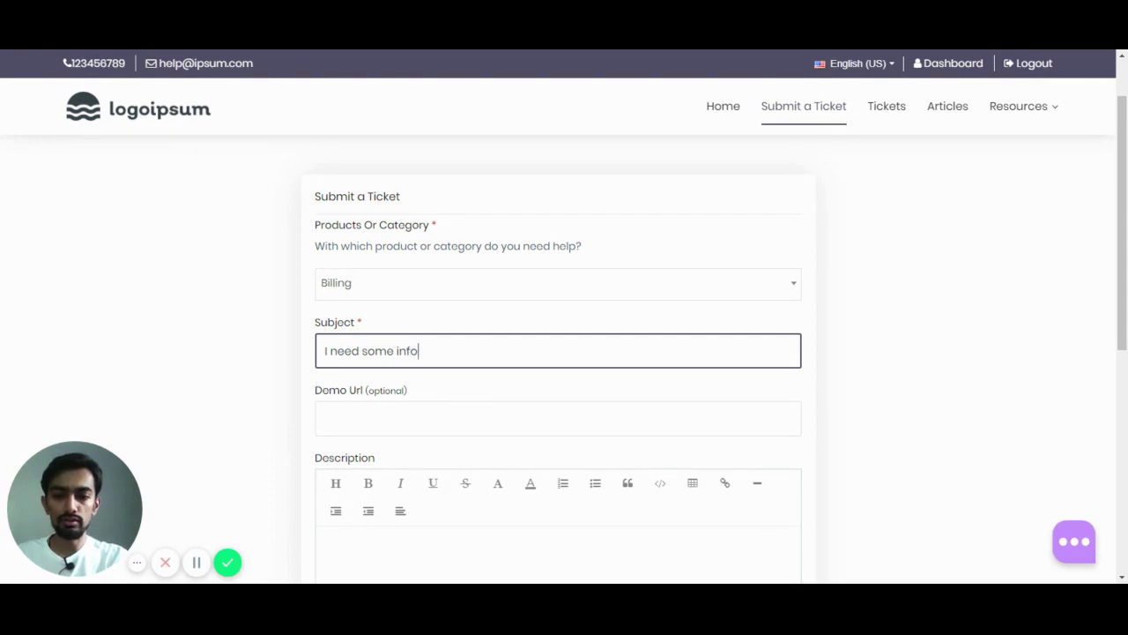
type("rmation on S")
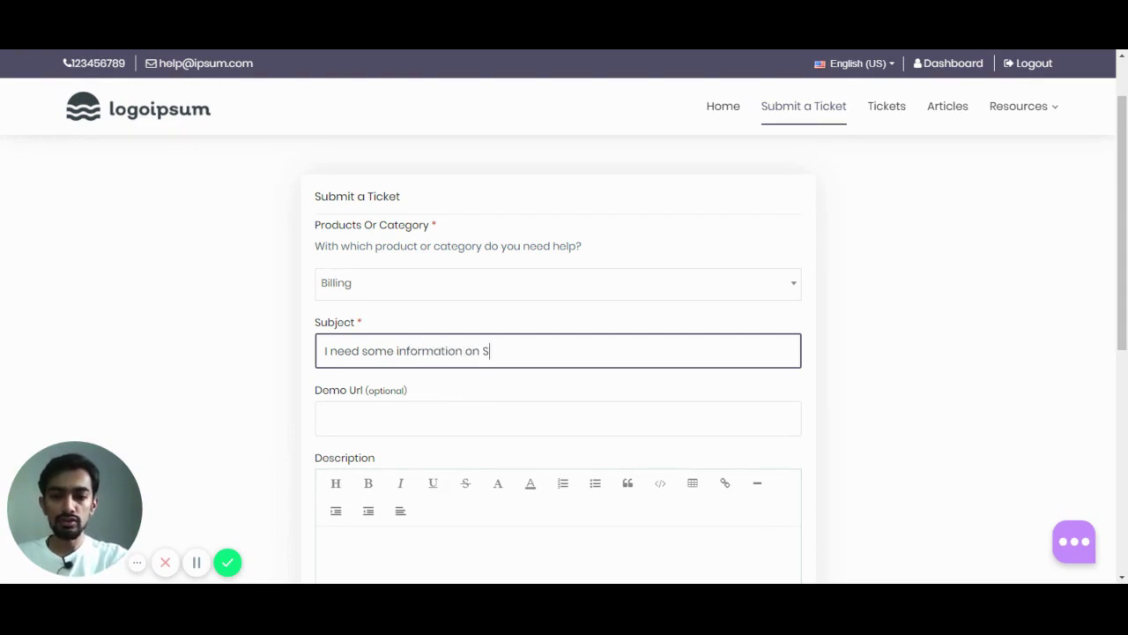
type("tattup plan")
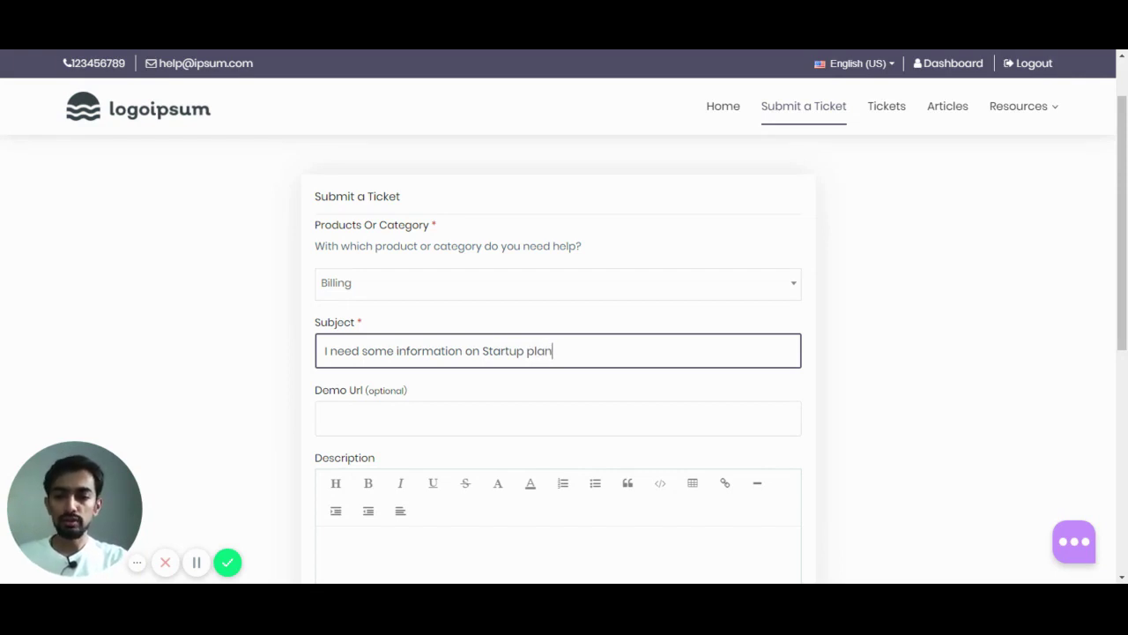
left_click(434, 404)
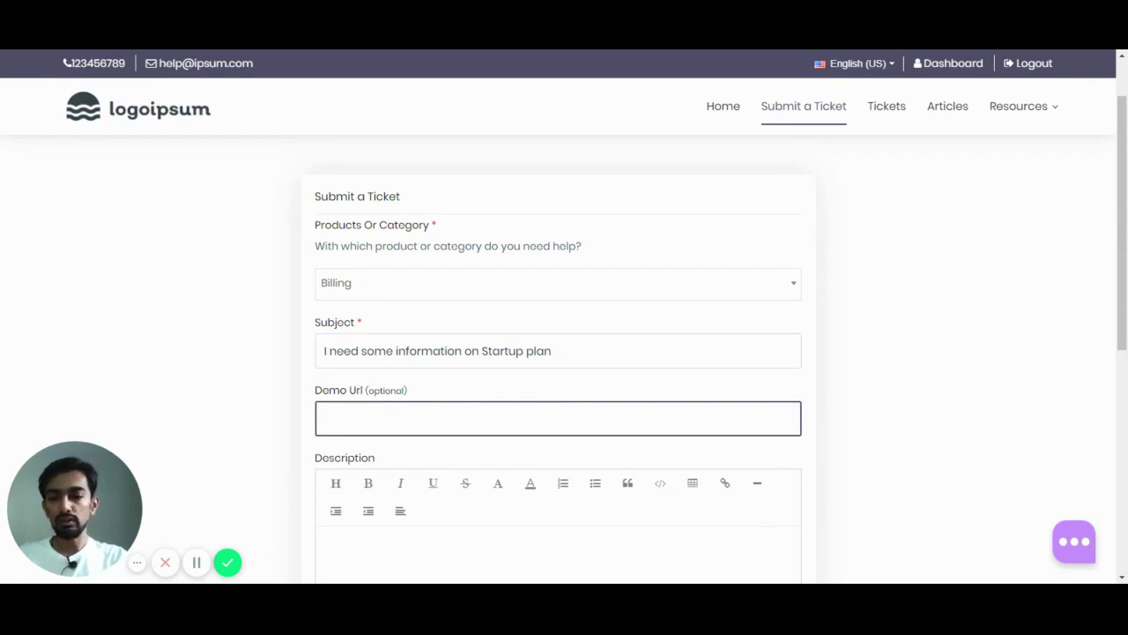
scroll(441, 351, "down", 1)
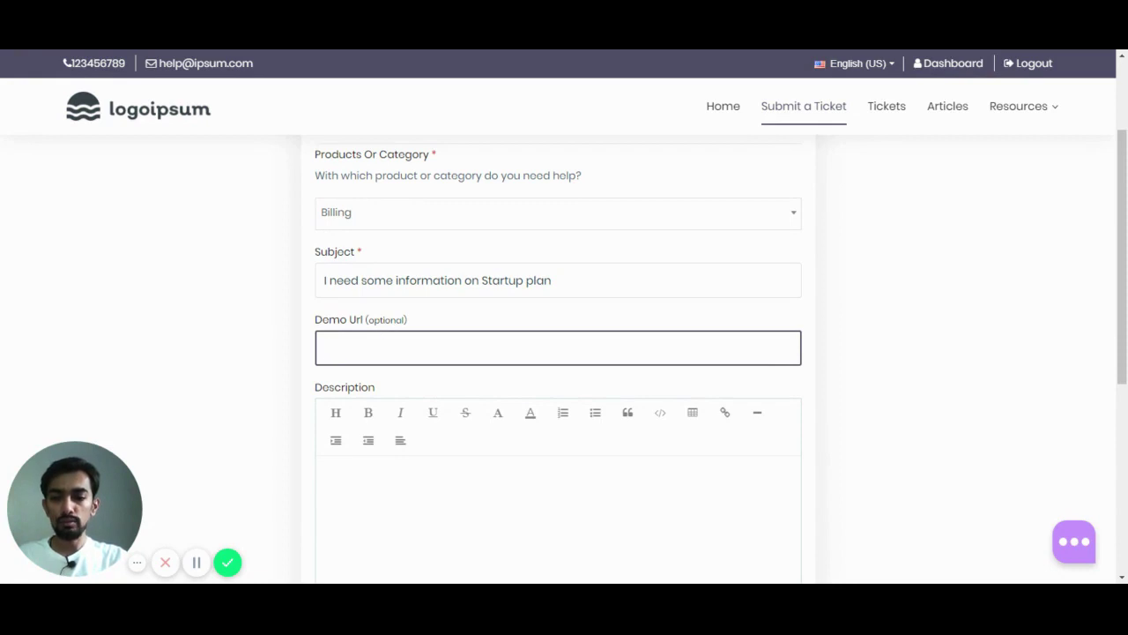
scroll(414, 453, "down", 1)
Step: Enter 'I need know all the features of Startup plan.' as the ticket description
left_click(416, 453)
scroll(416, 453, "down", 1)
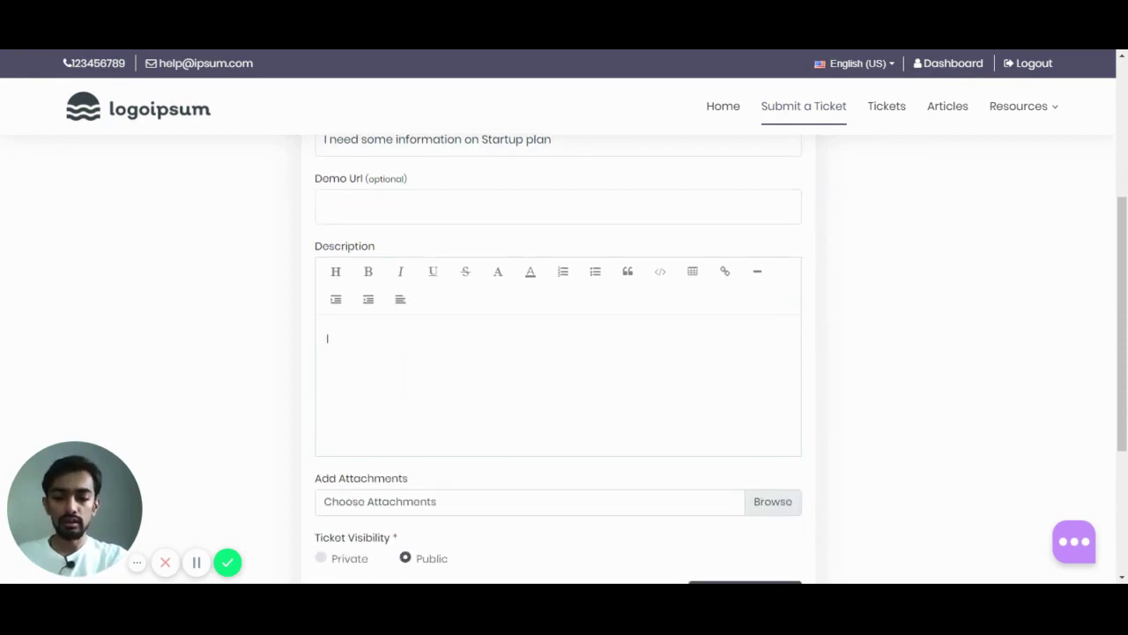
type("I need ")
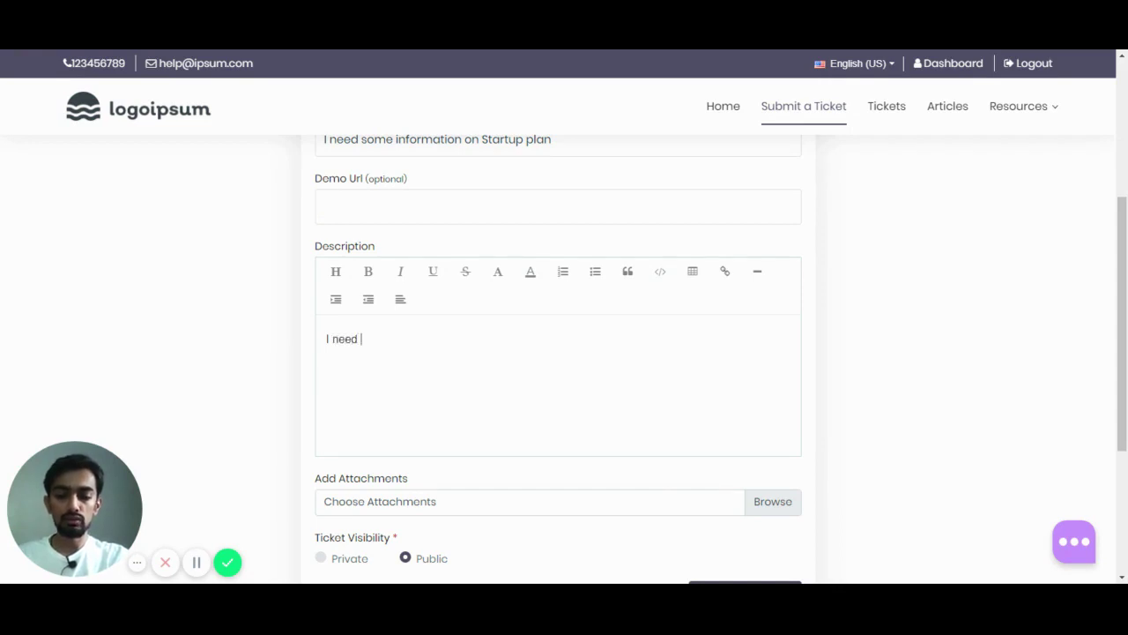
type("know all t")
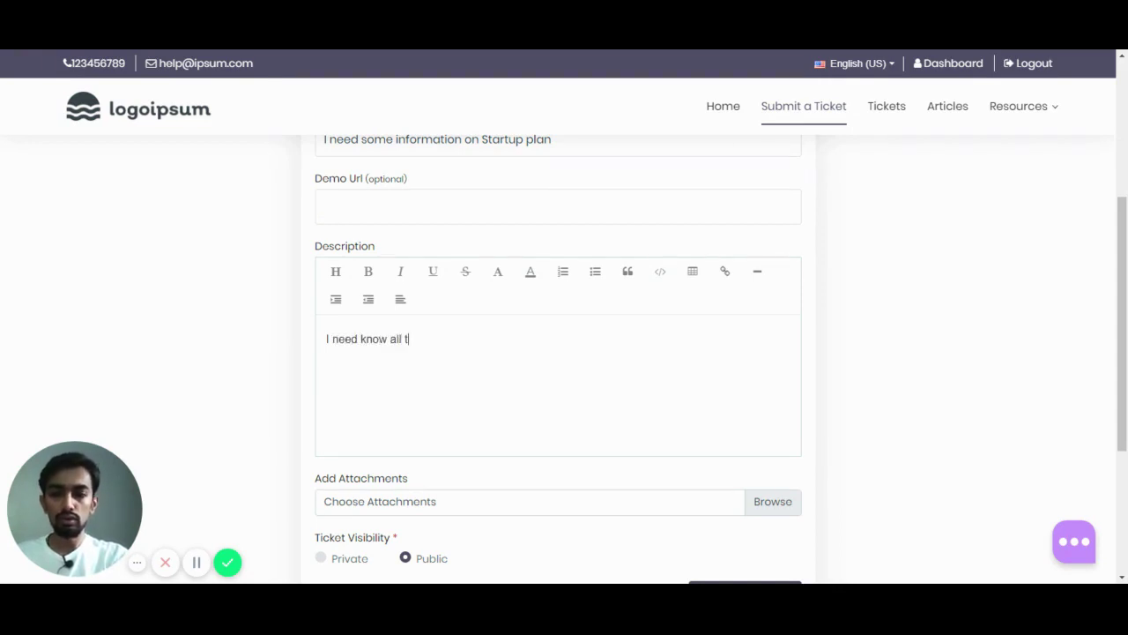
type("he features of")
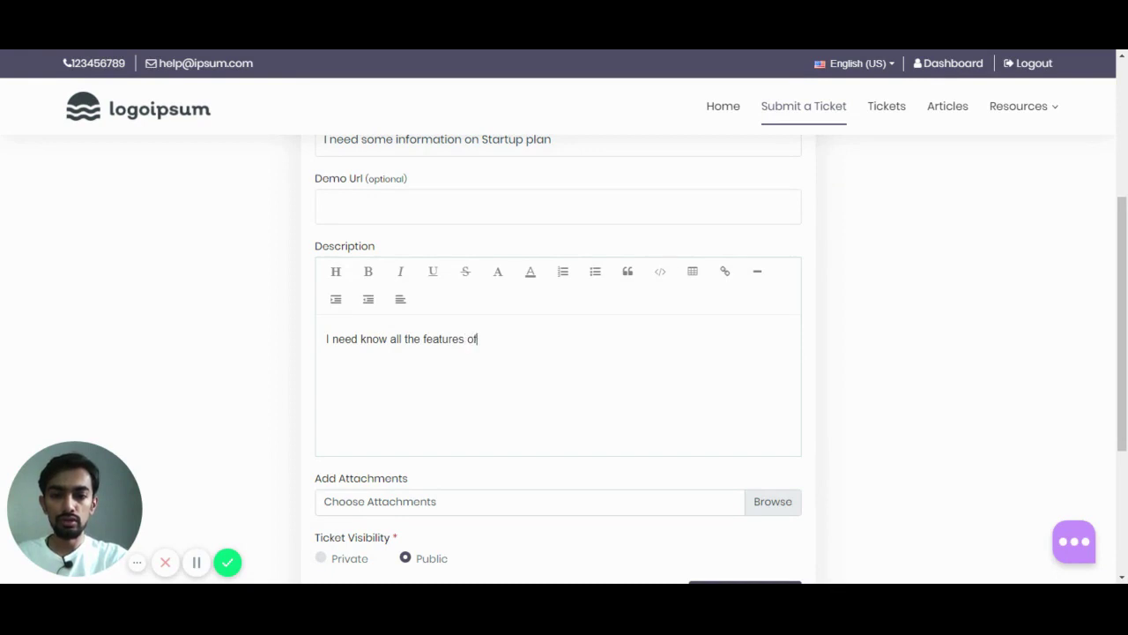
type(" Startup pl")
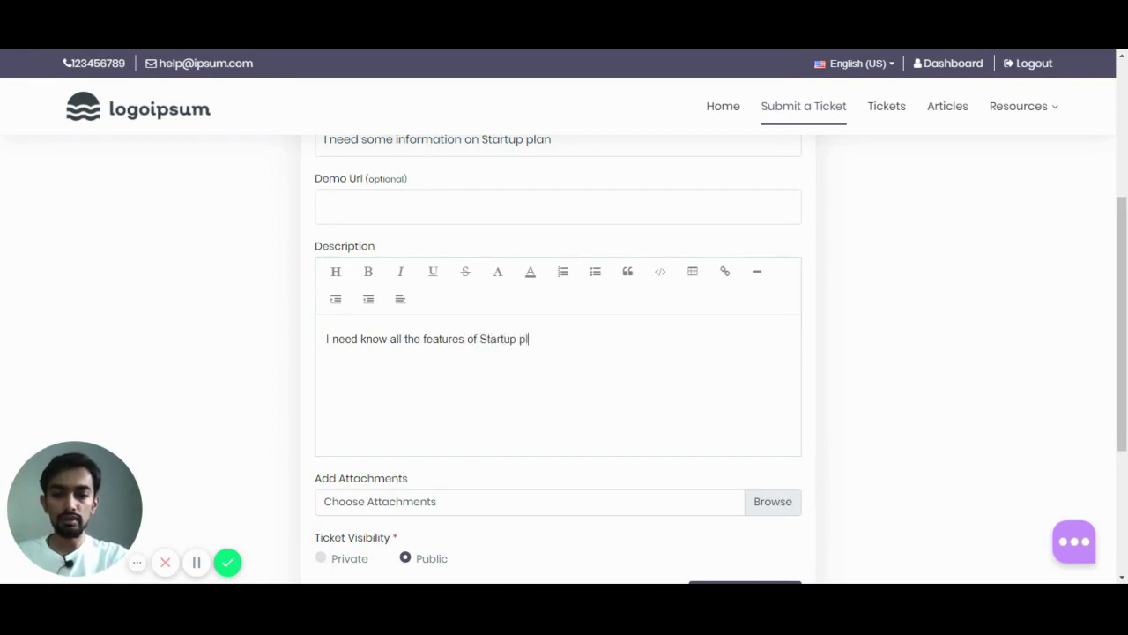
type("an.")
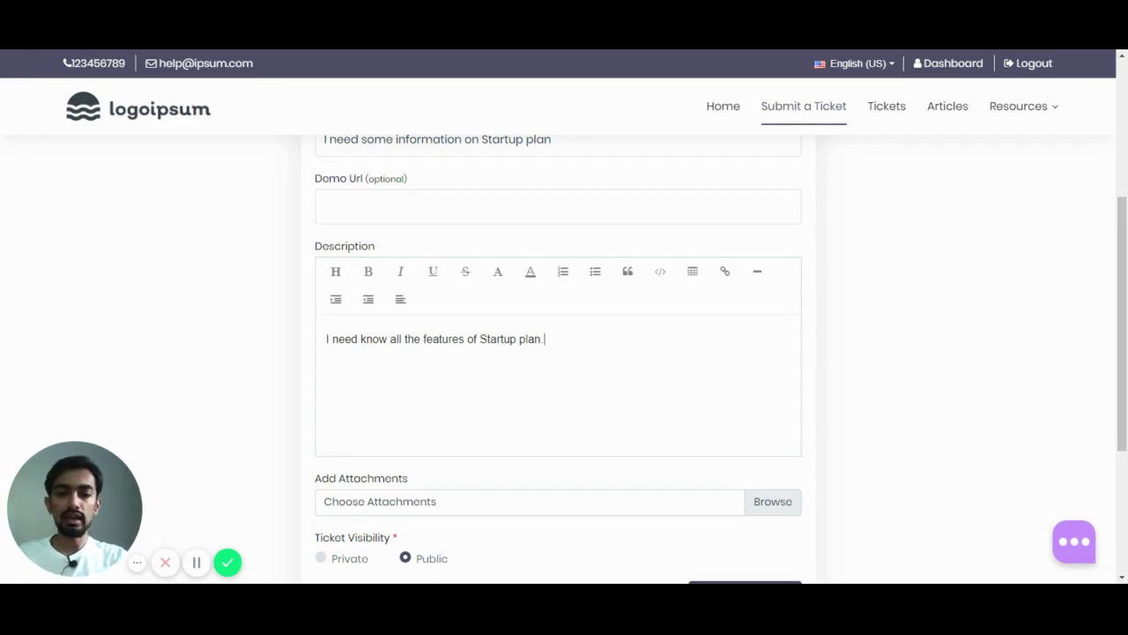
scroll(564, 353, "down", 1)
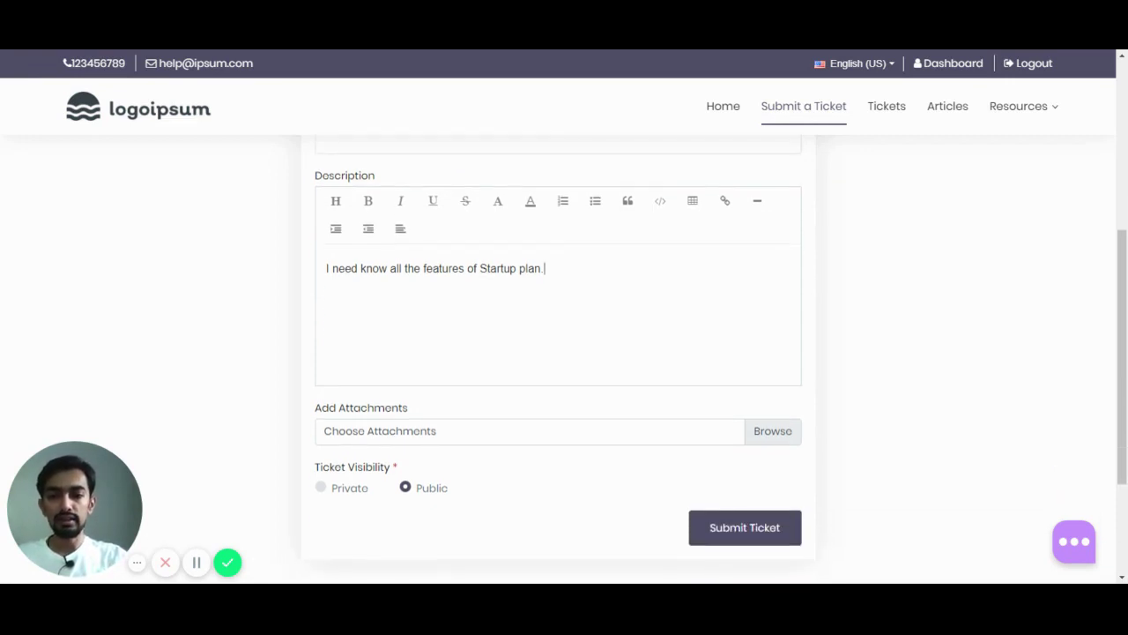
scroll(476, 353, "down", 1)
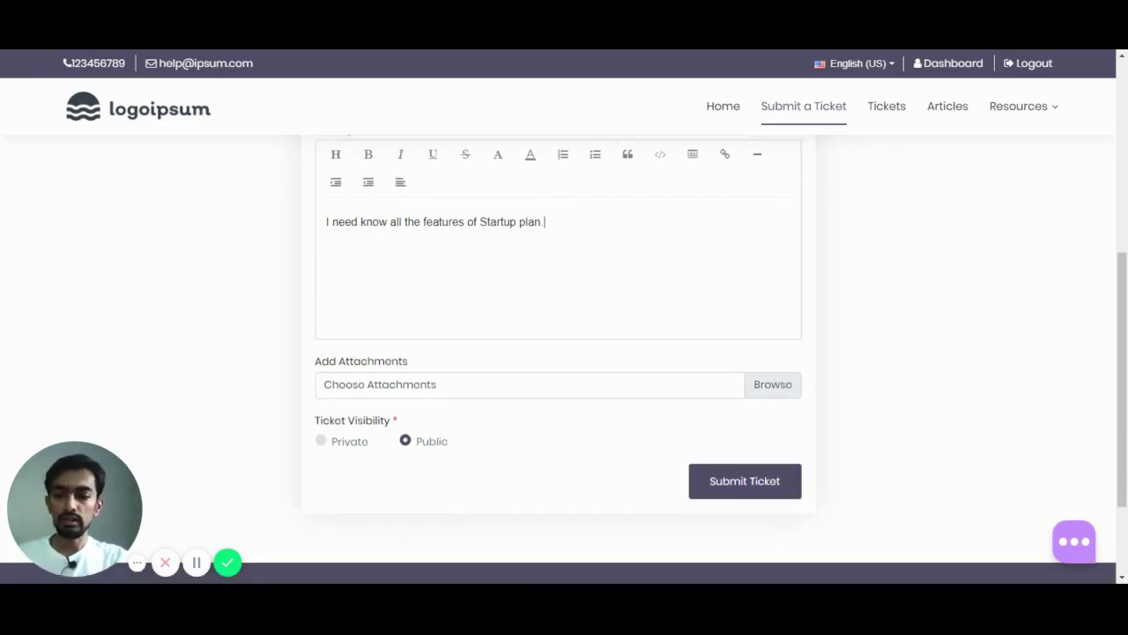
Step: Choose Private ticket visibility and submit the Billing ticket about the Startup plan
left_click(478, 368)
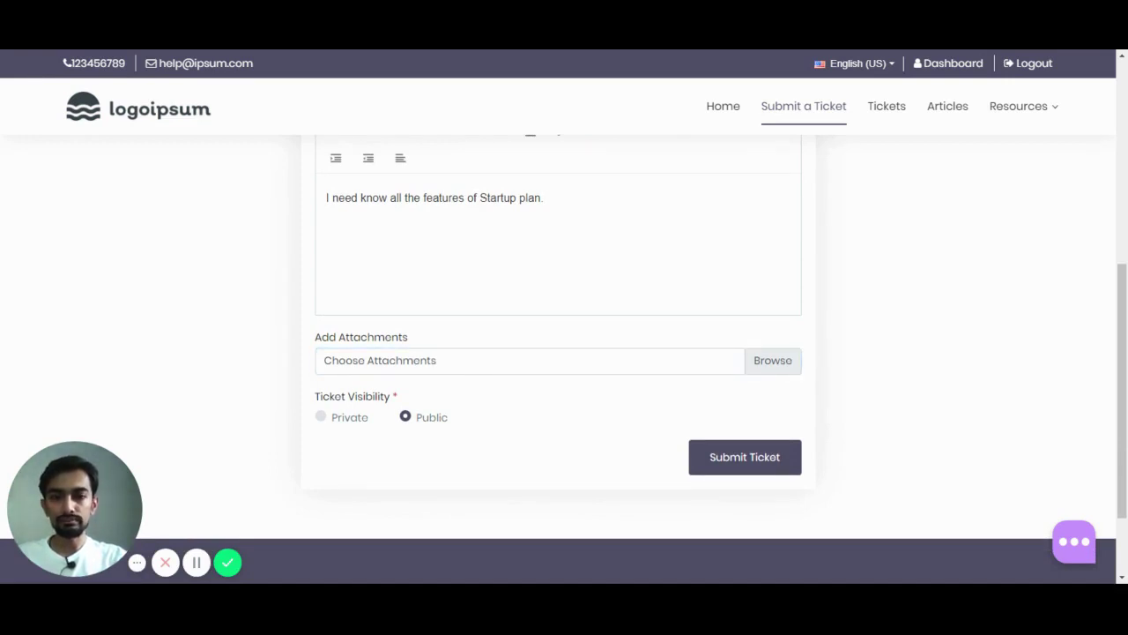
left_click(784, 122)
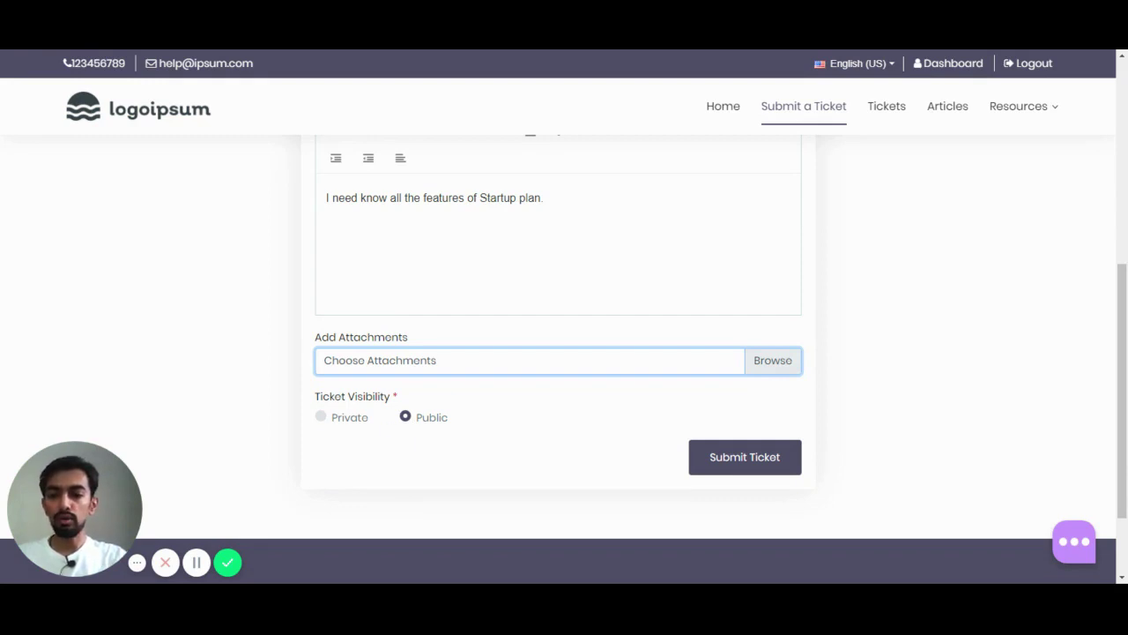
left_click(329, 420)
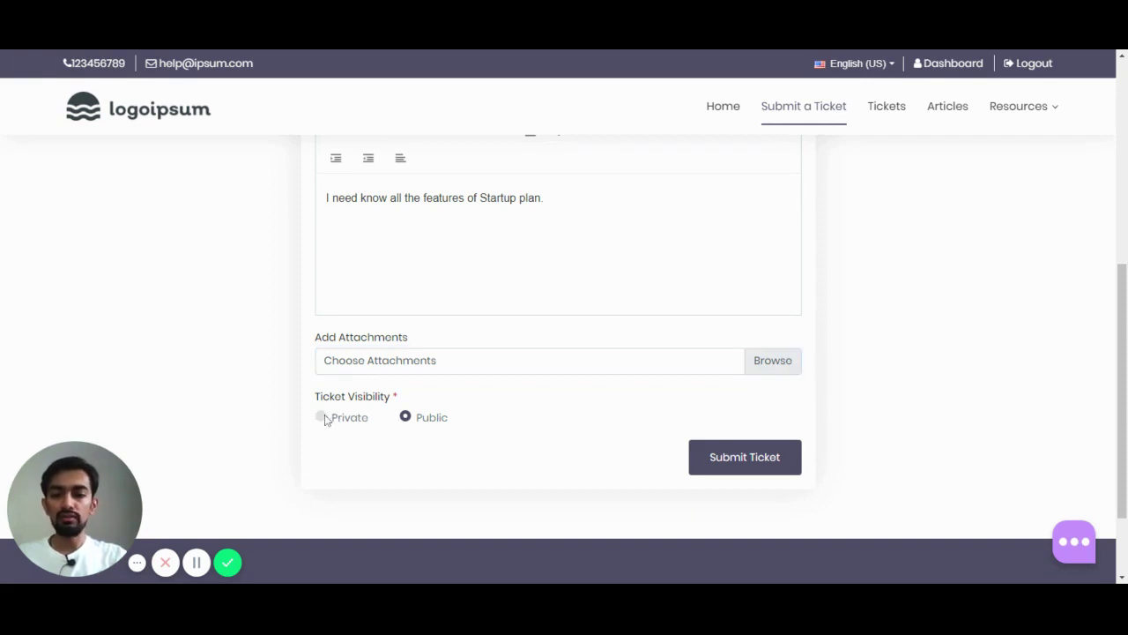
left_click(323, 417)
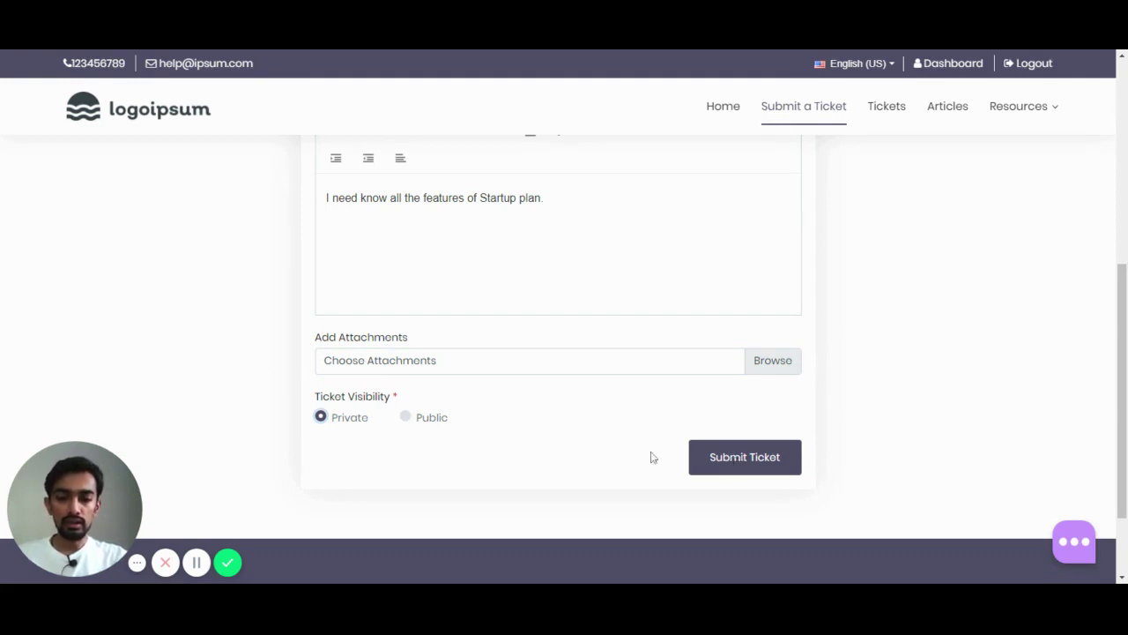
left_click(742, 459)
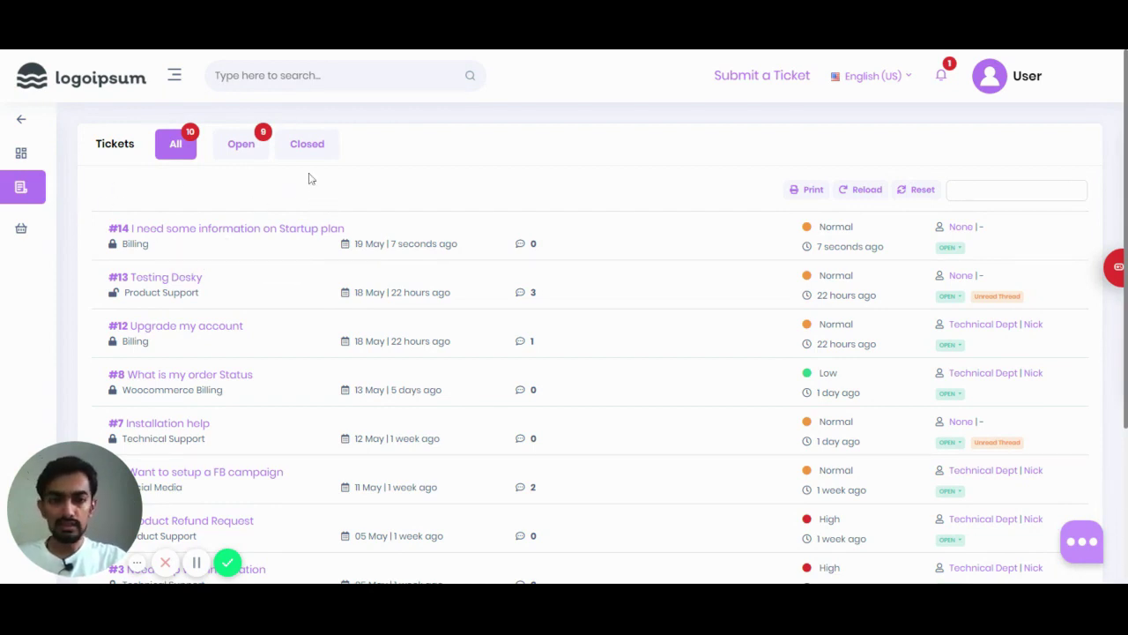
Step: Check ticket #14's status options without changing them, then open ticket #14
scroll(308, 179, "down", 1)
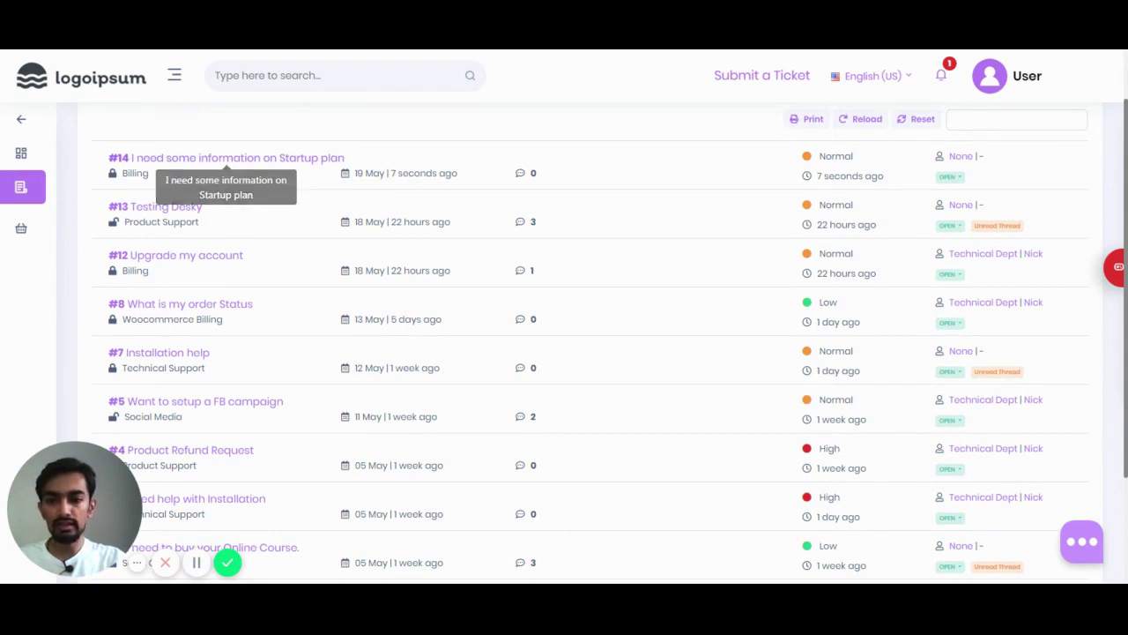
scroll(245, 202, "down", 1)
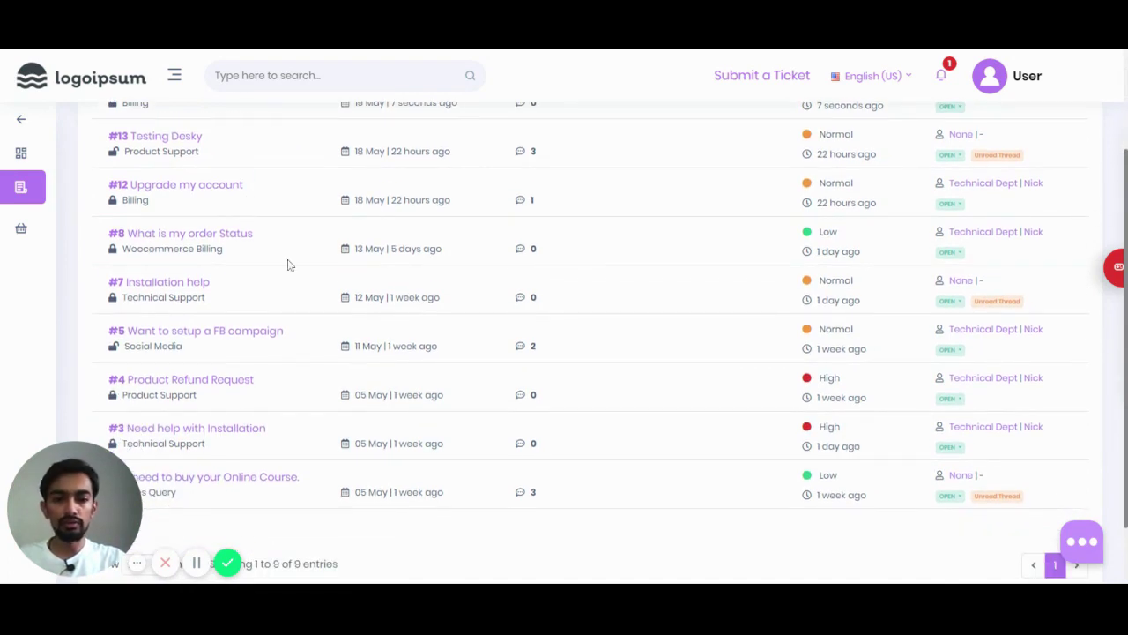
scroll(290, 262, "up", 2)
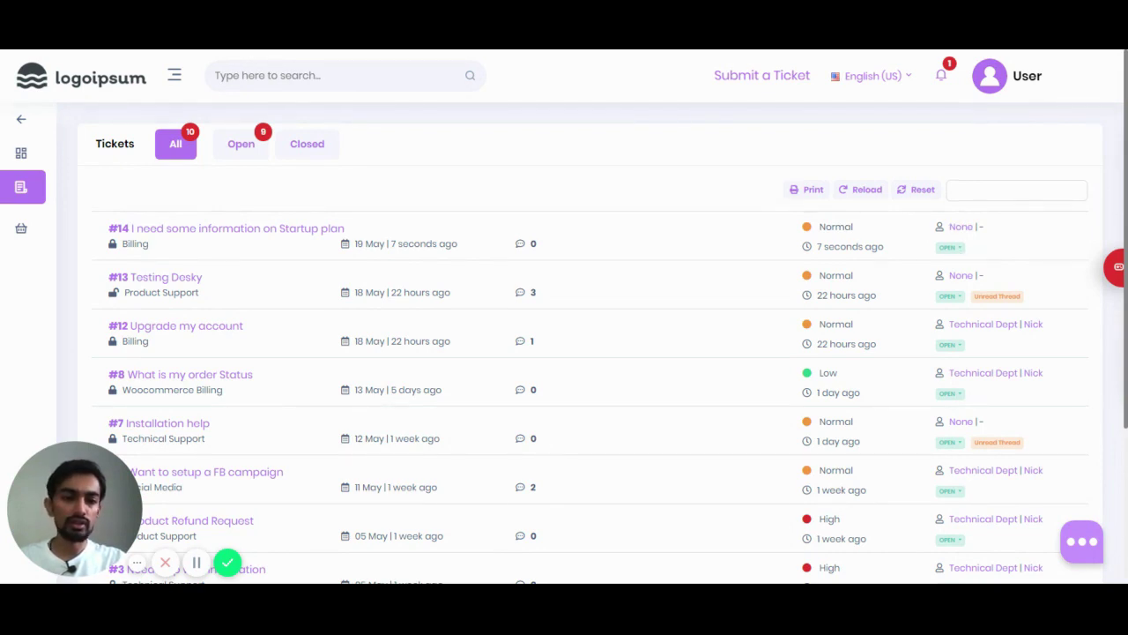
left_click(955, 247)
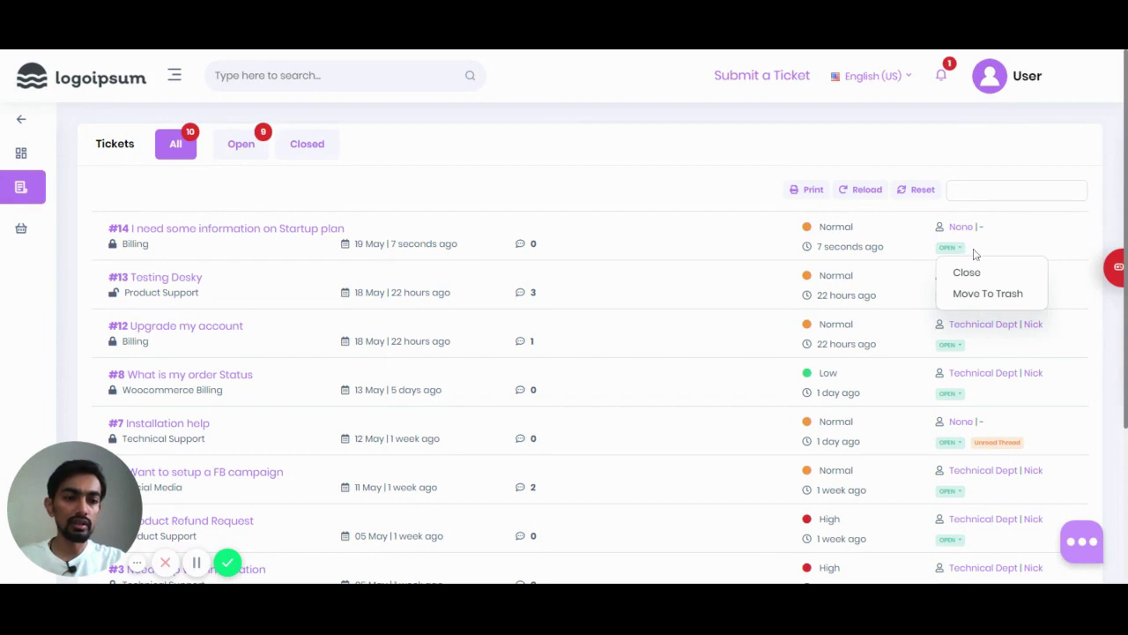
left_click(907, 250)
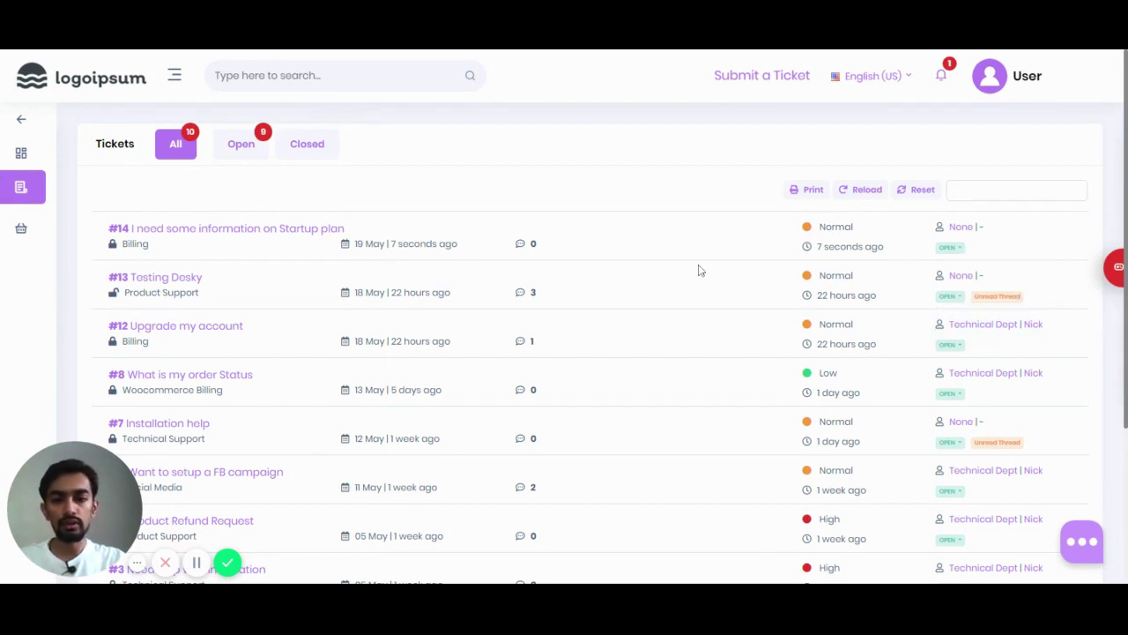
left_click(260, 229)
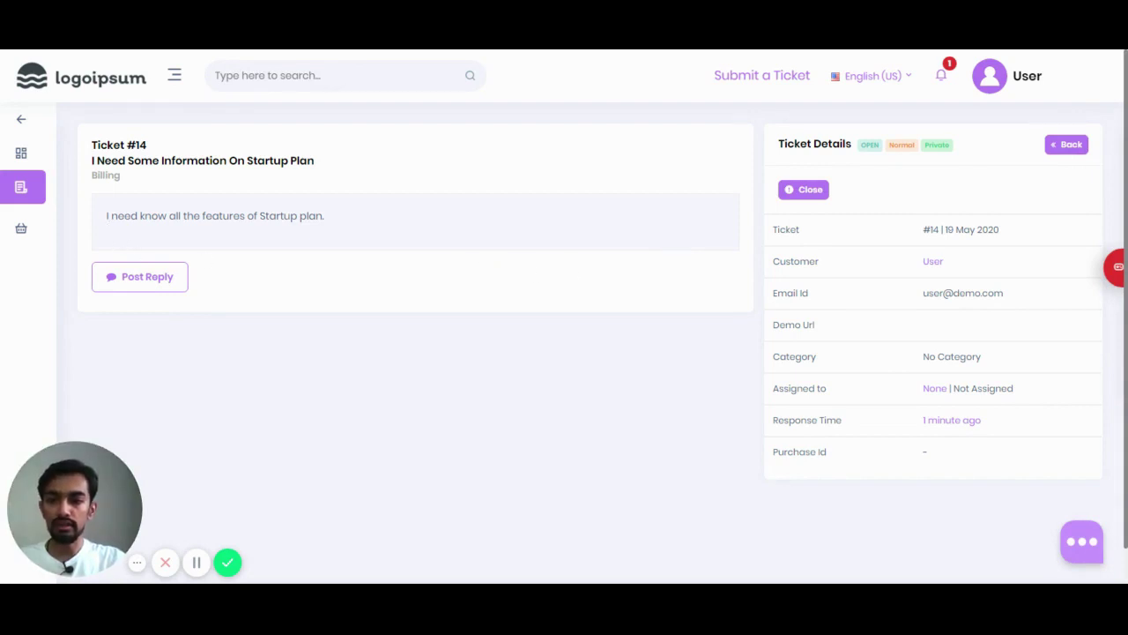
Step: Highlight and then deselect the Startup plan message text on ticket #14
left_click_drag(106, 215, 319, 215)
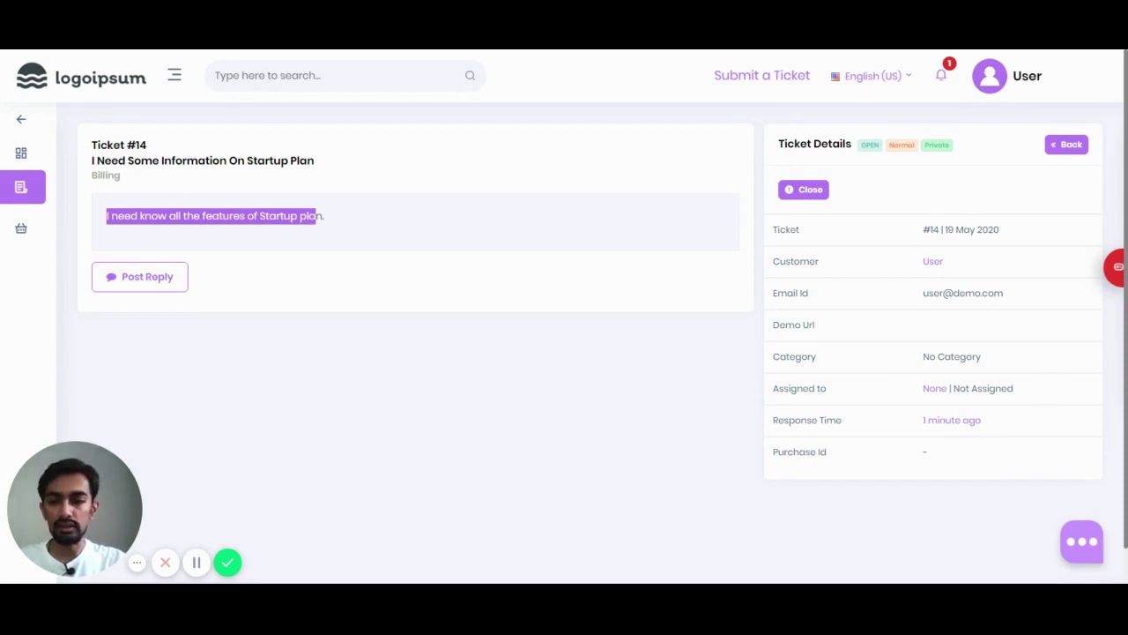
left_click(253, 251)
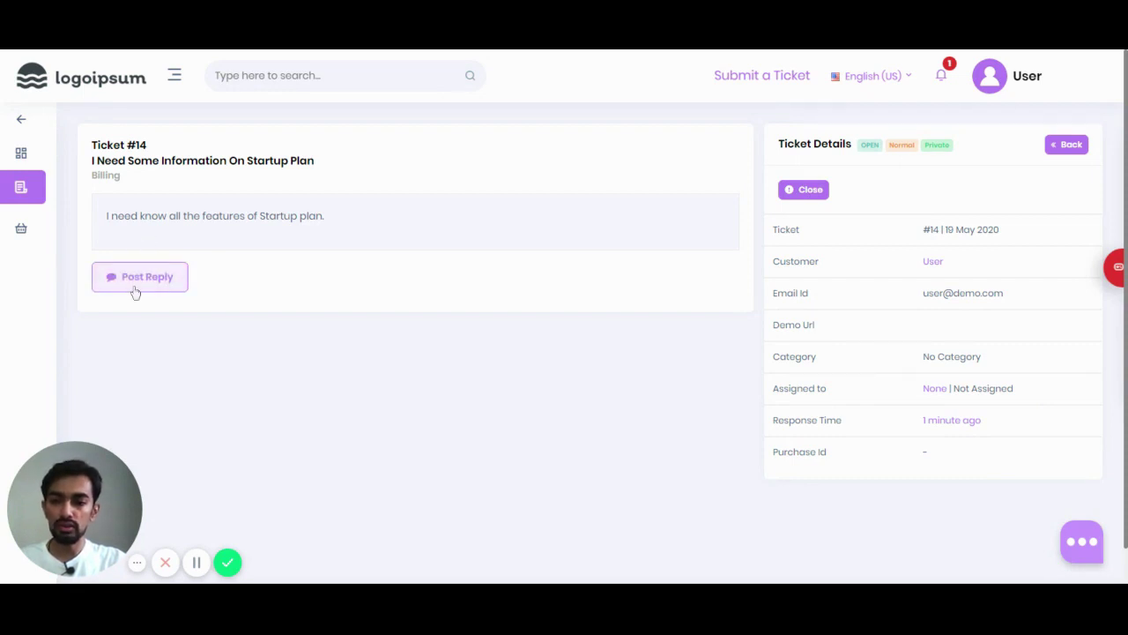
Step: Type the reply 'Do we have any update on this ?' in ticket #14's comment editor
left_click(139, 277)
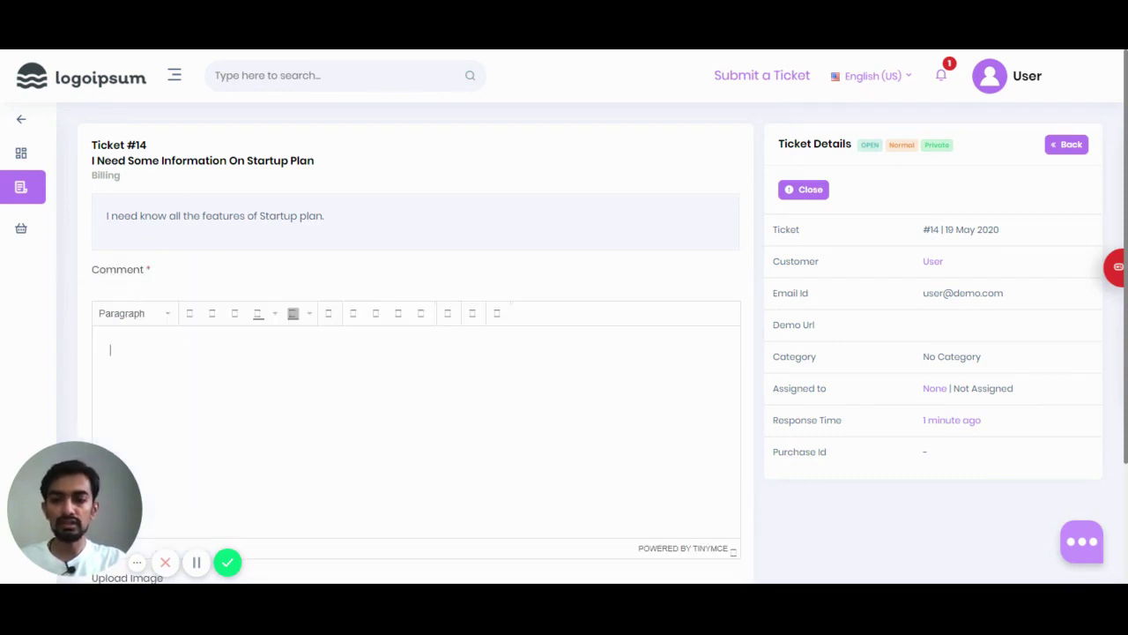
scroll(139, 288, "down", 1)
scroll(230, 354, "up", 1)
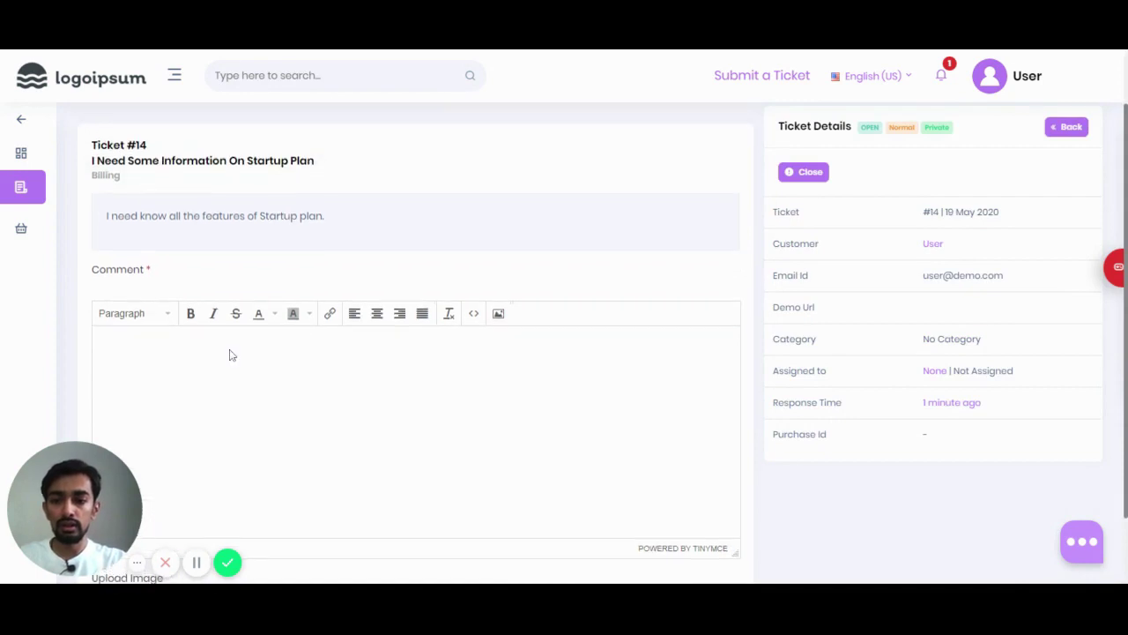
type("Do w")
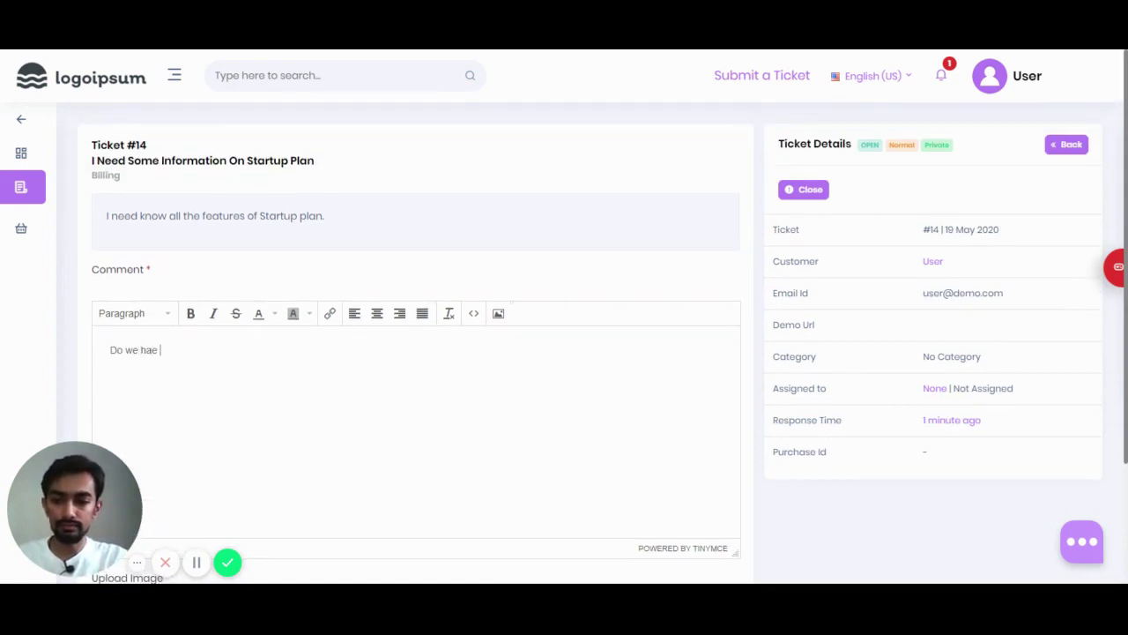
type("e have an")
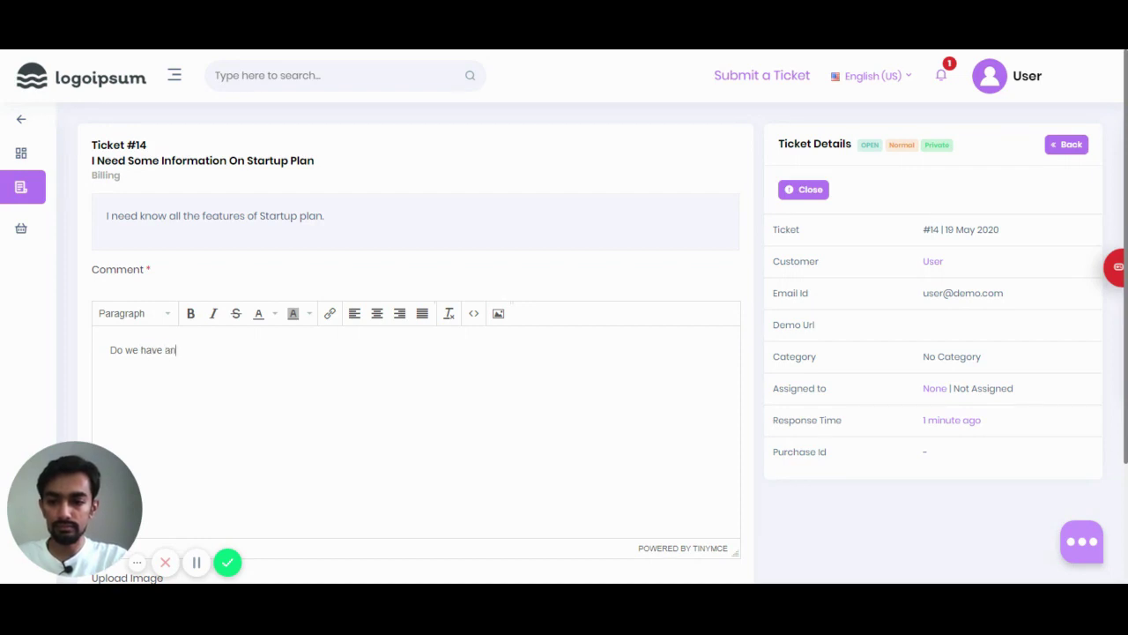
type("y update on this ?")
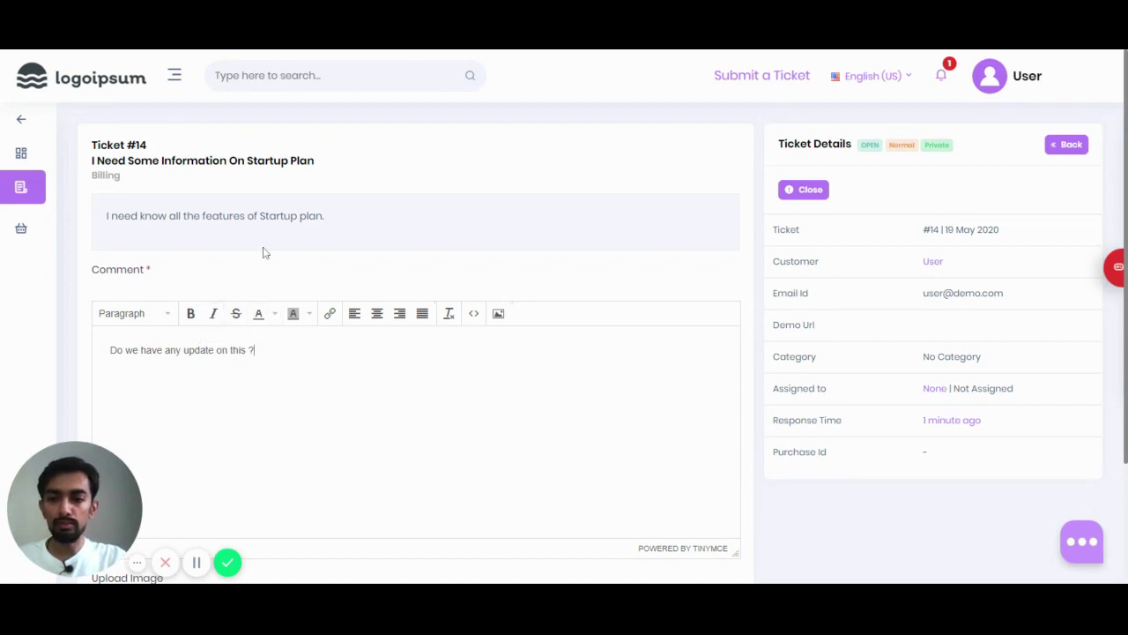
scroll(262, 253, "down", 2)
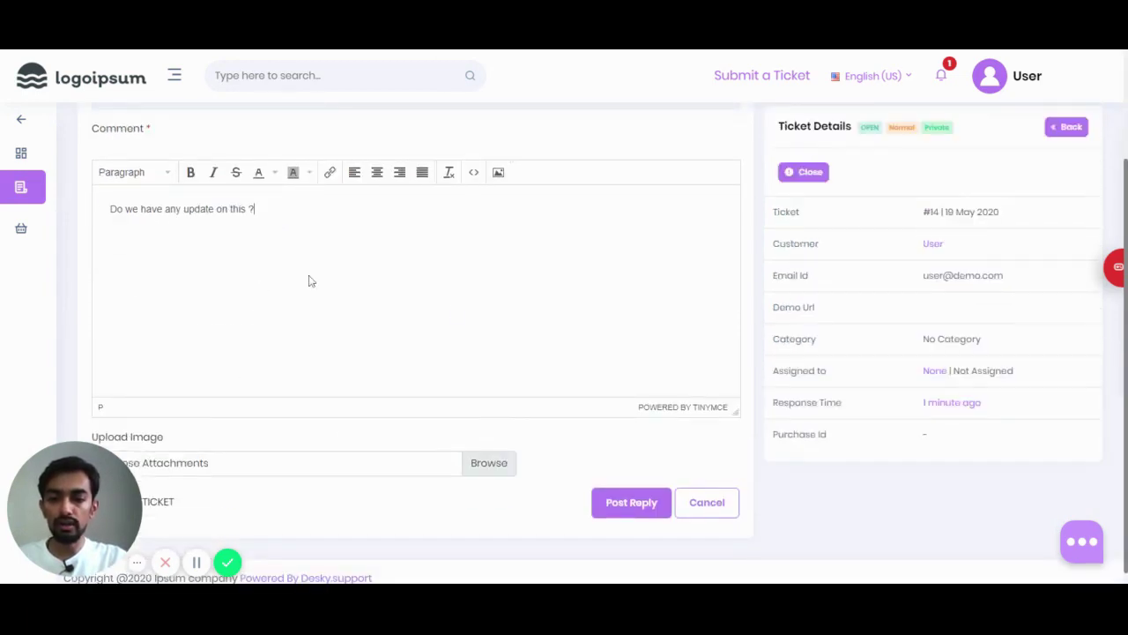
scroll(607, 411, "down", 1)
Step: Submit the 'Do we have any update on this ?' reply and return to the Open tickets tab
left_click(623, 489)
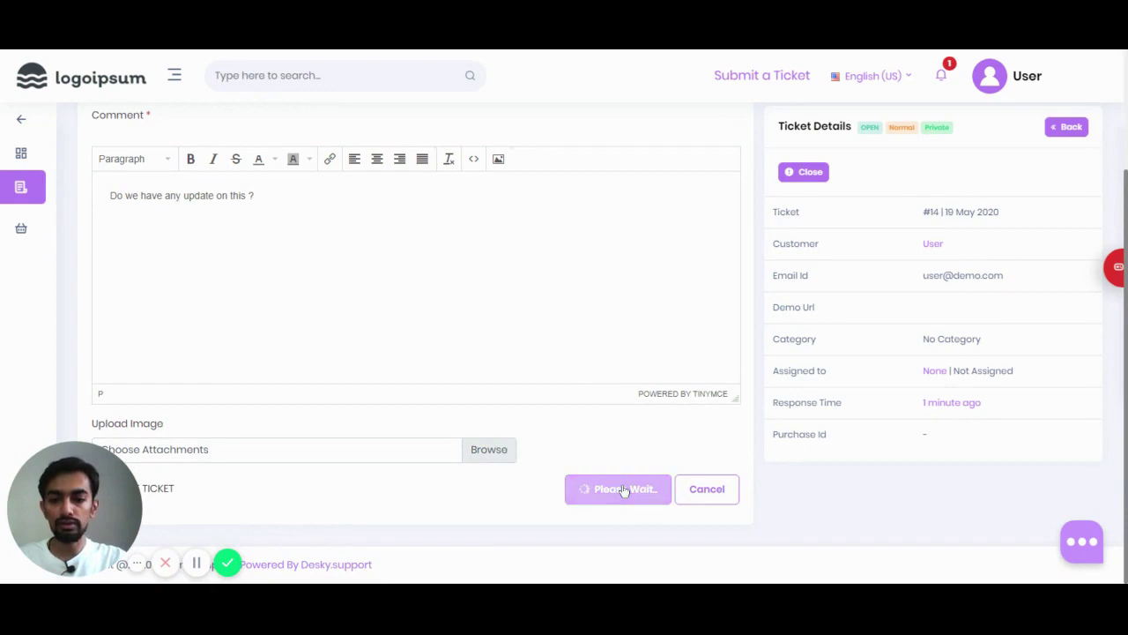
scroll(512, 388, "down", 1)
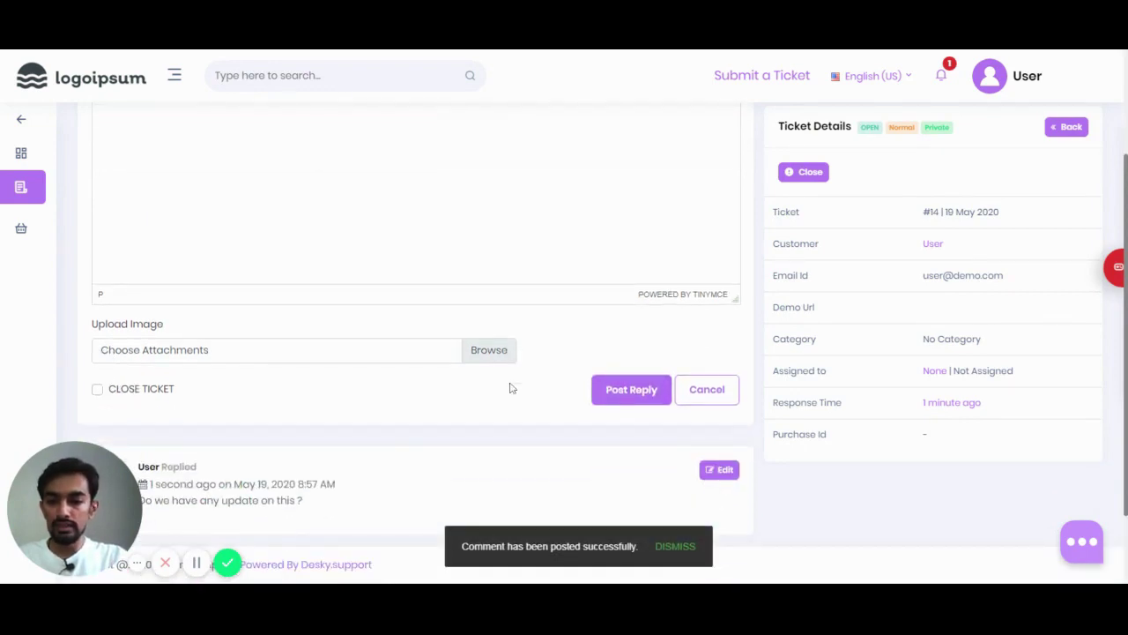
left_click_drag(87, 476, 954, 487)
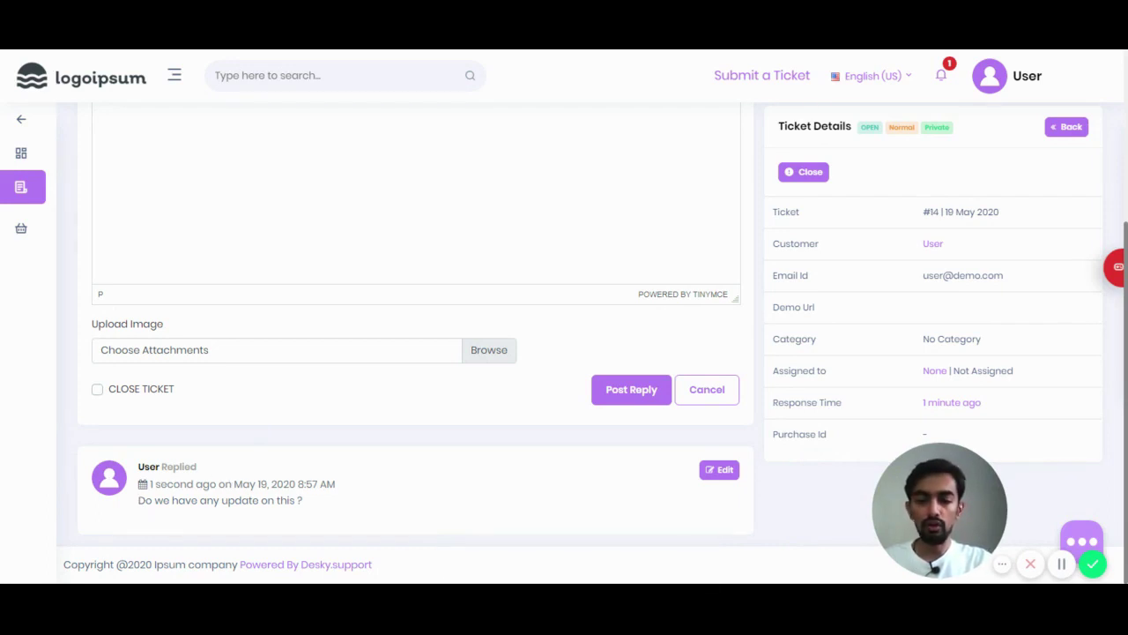
scroll(460, 337, "up", 3)
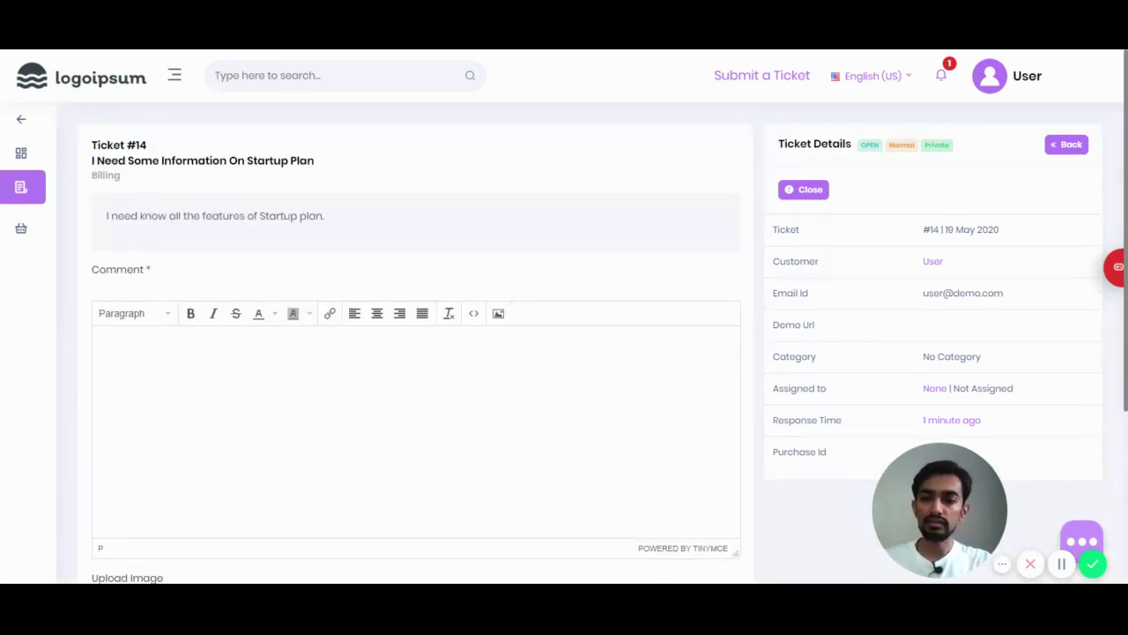
mouse_move(36, 187)
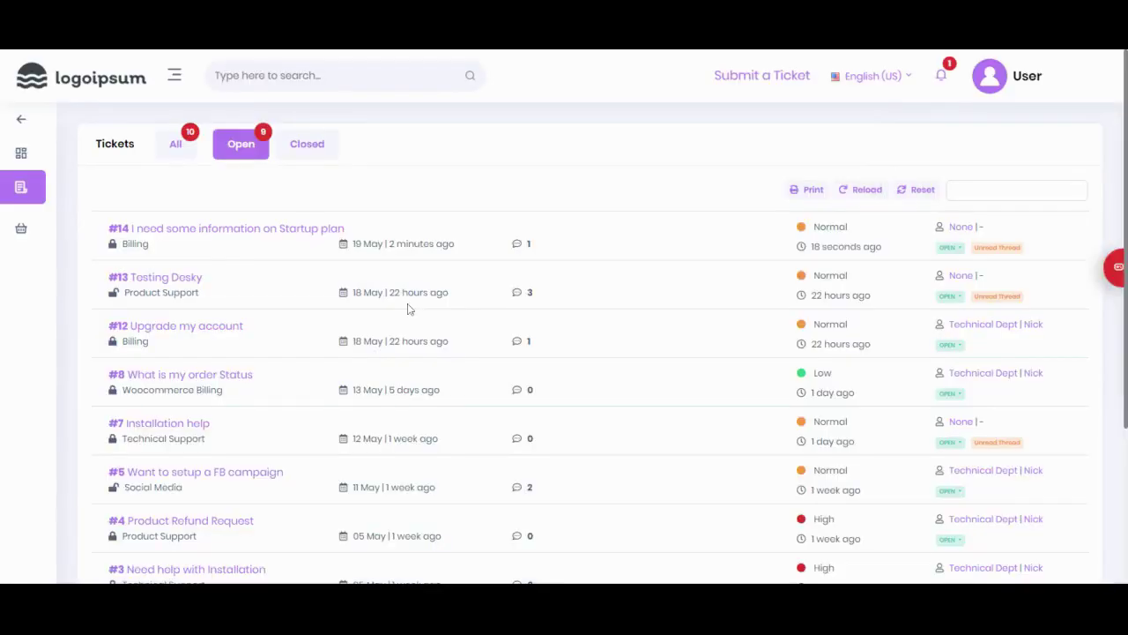
Step: Log out through the User avatar menu at top right
left_click(1033, 76)
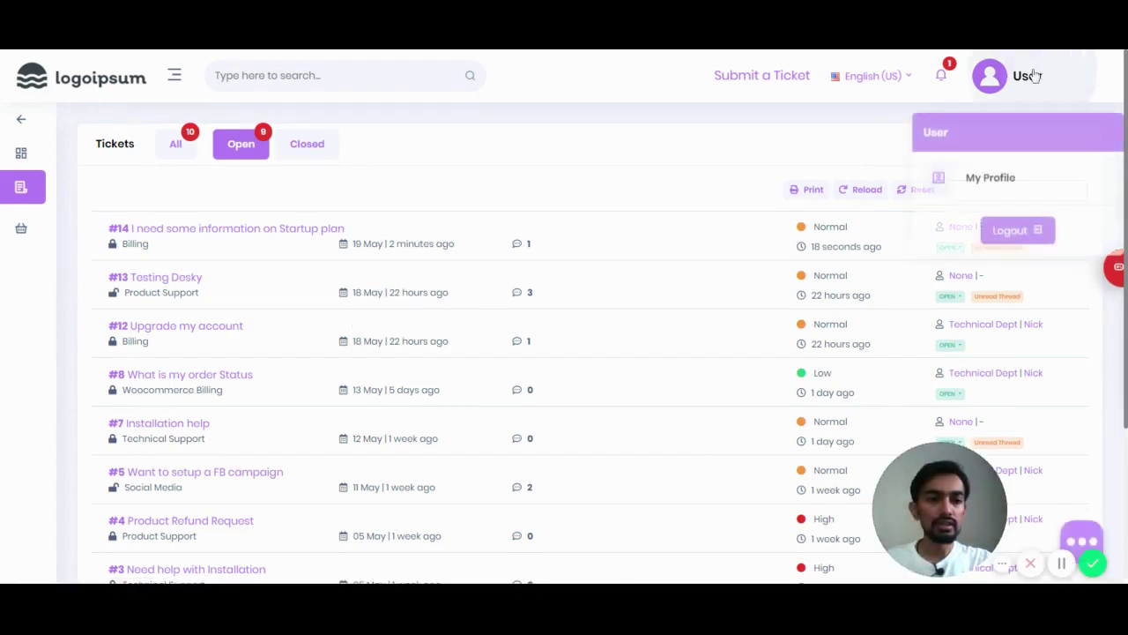
left_click(1012, 221)
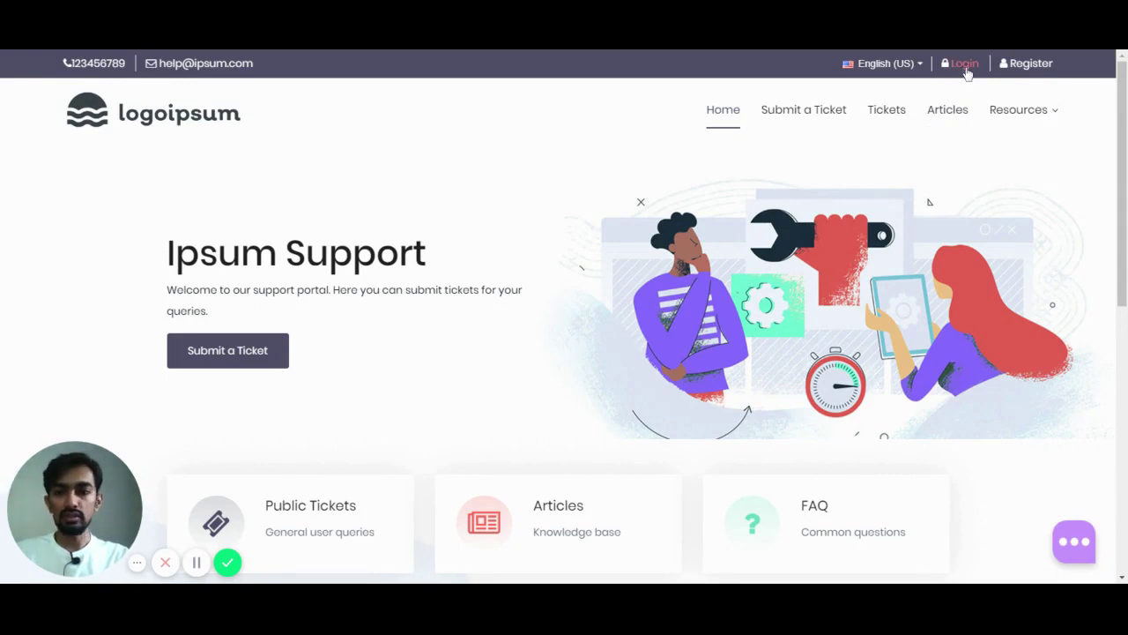
Step: Sign in to the company account with the demo account's e-mail and password
left_click(964, 65)
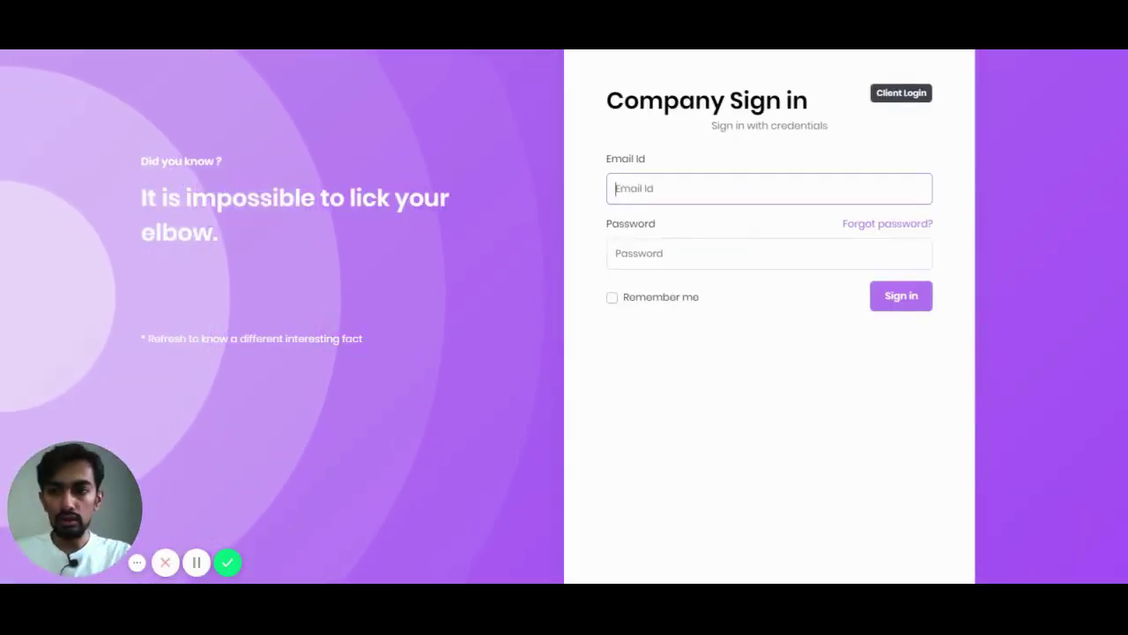
left_click(690, 237)
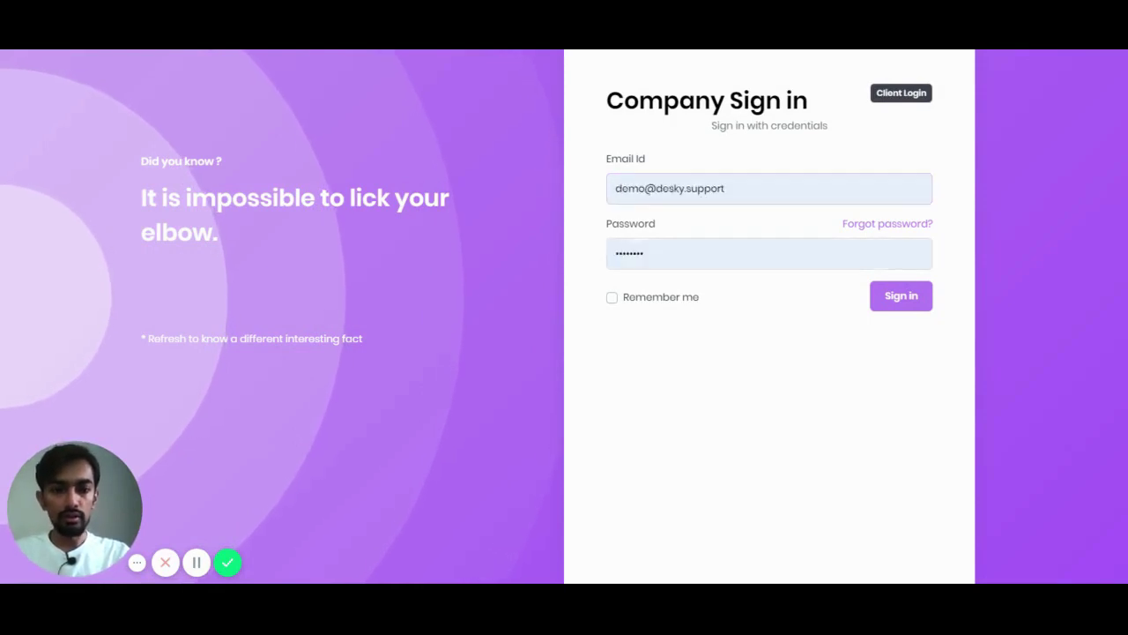
double_click(690, 248)
type("•")
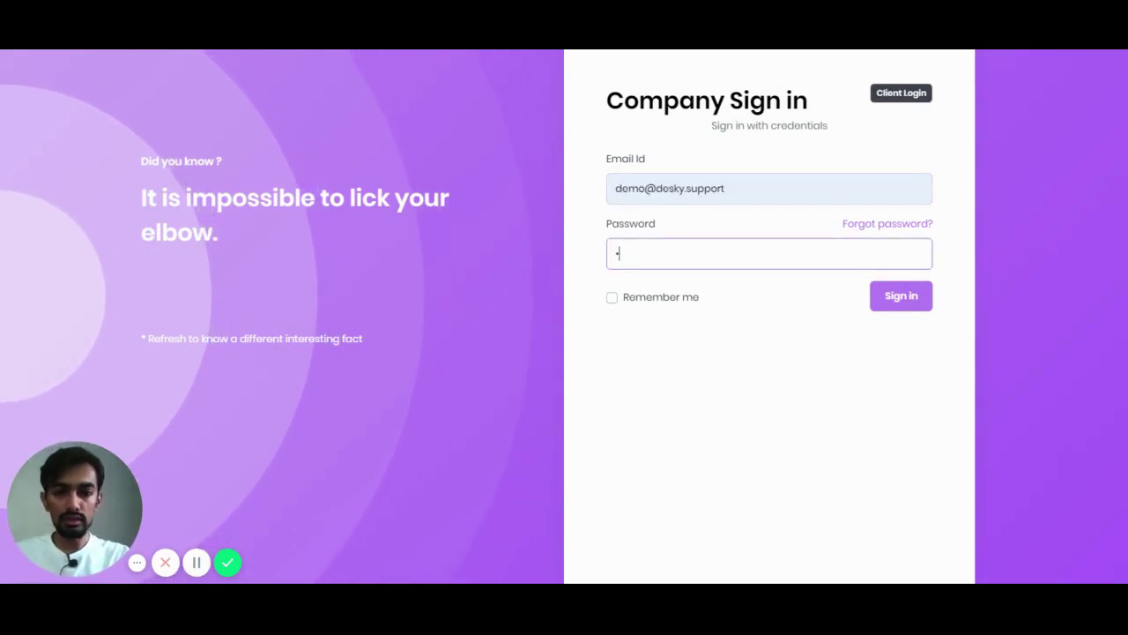
type("••••")
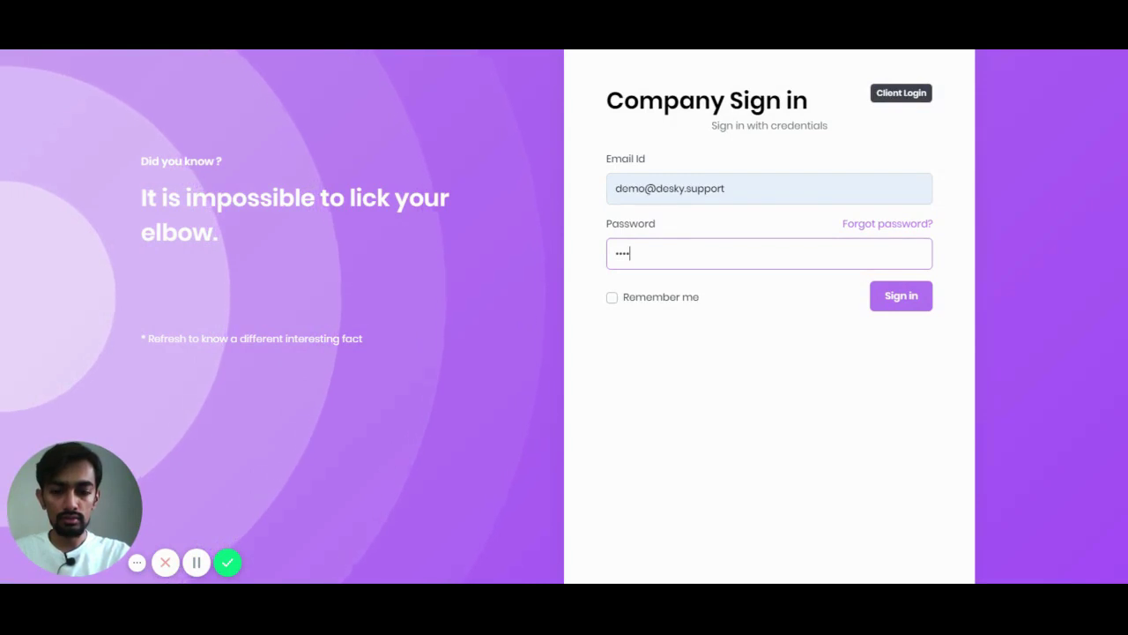
type("•••")
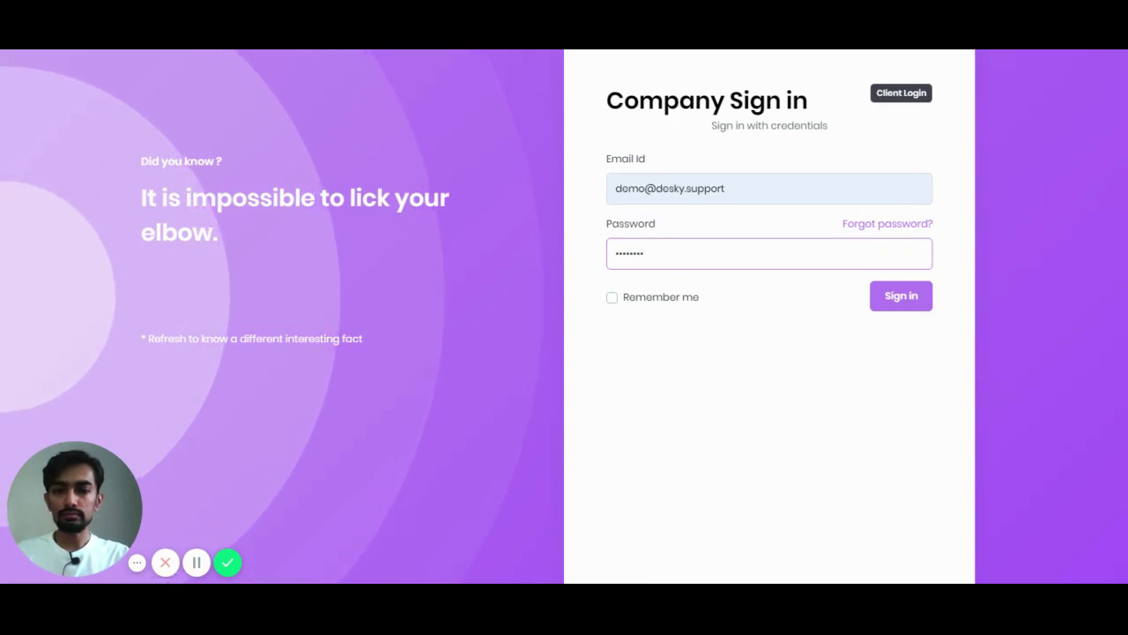
key("Return")
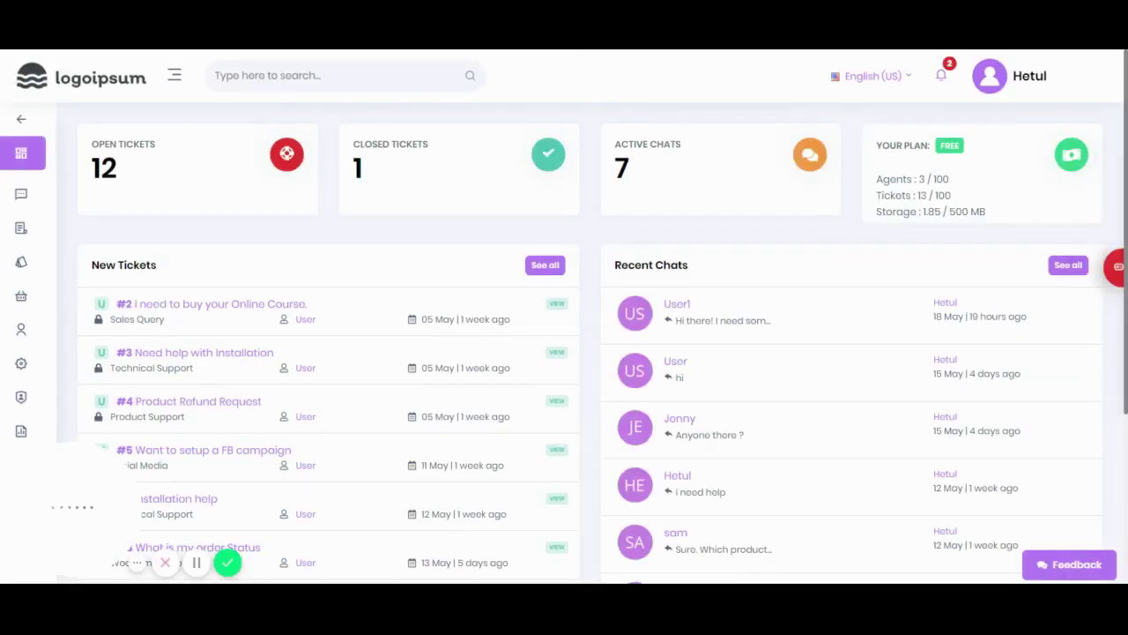
Step: Open the Tickets list from the sidebar
mouse_move(51, 230)
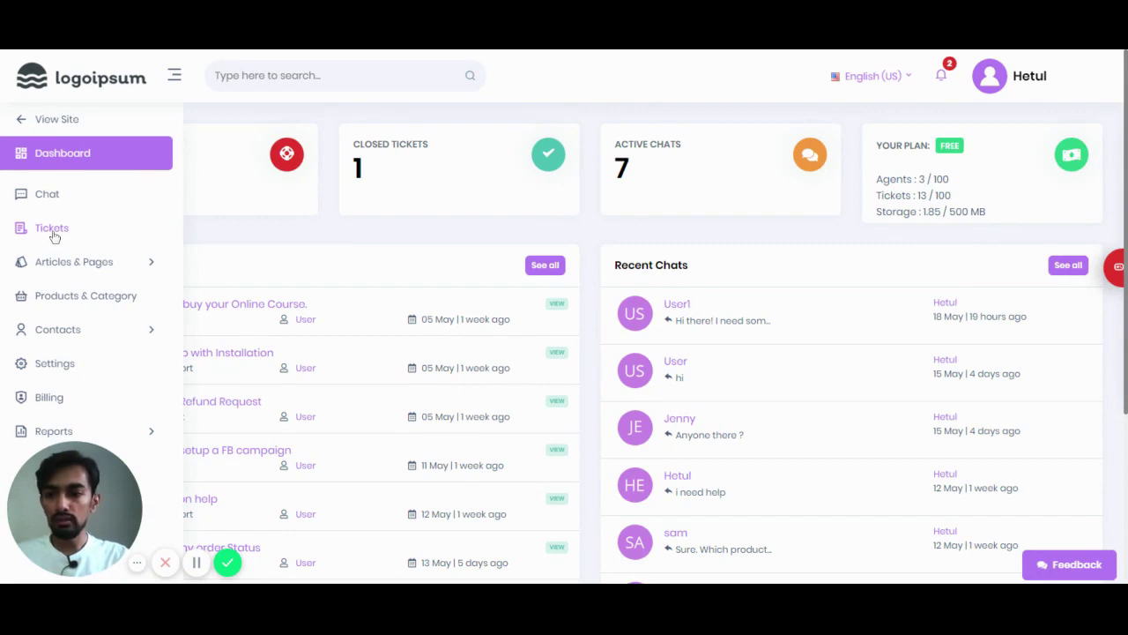
left_click(51, 230)
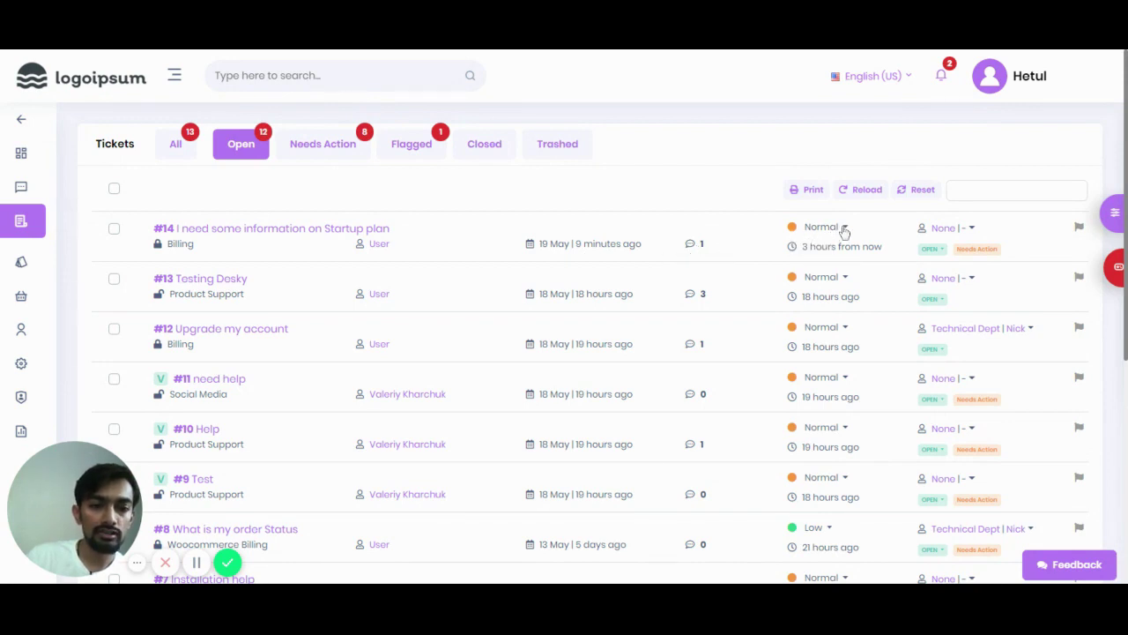
Step: Set ticket #14's priority to Low, then review its assignment and status options without changing them
left_click(844, 228)
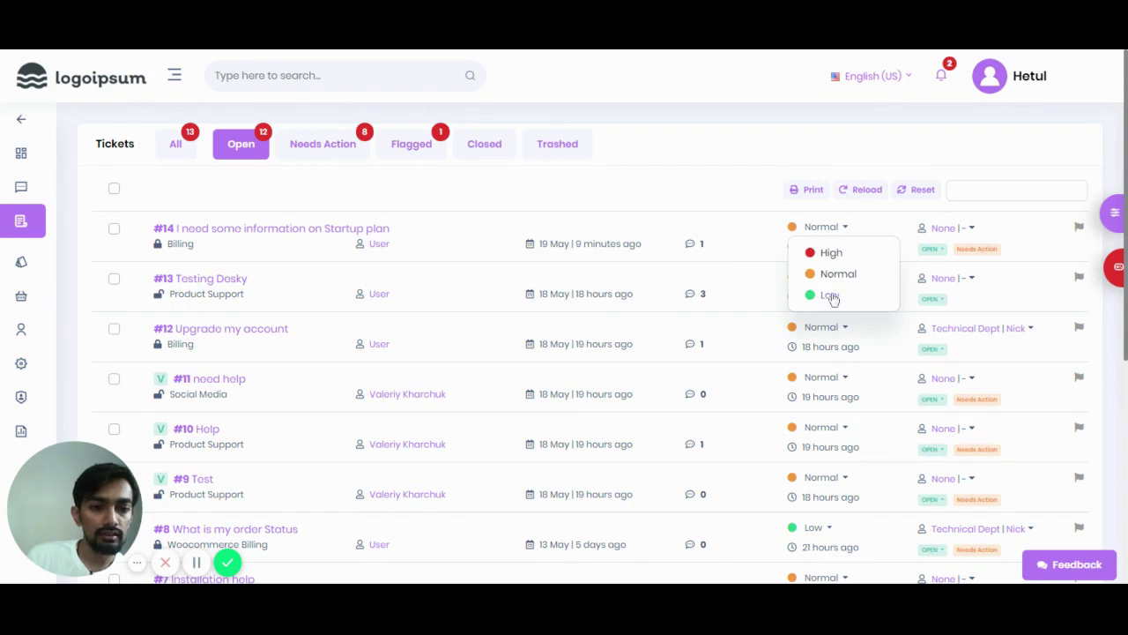
left_click(831, 296)
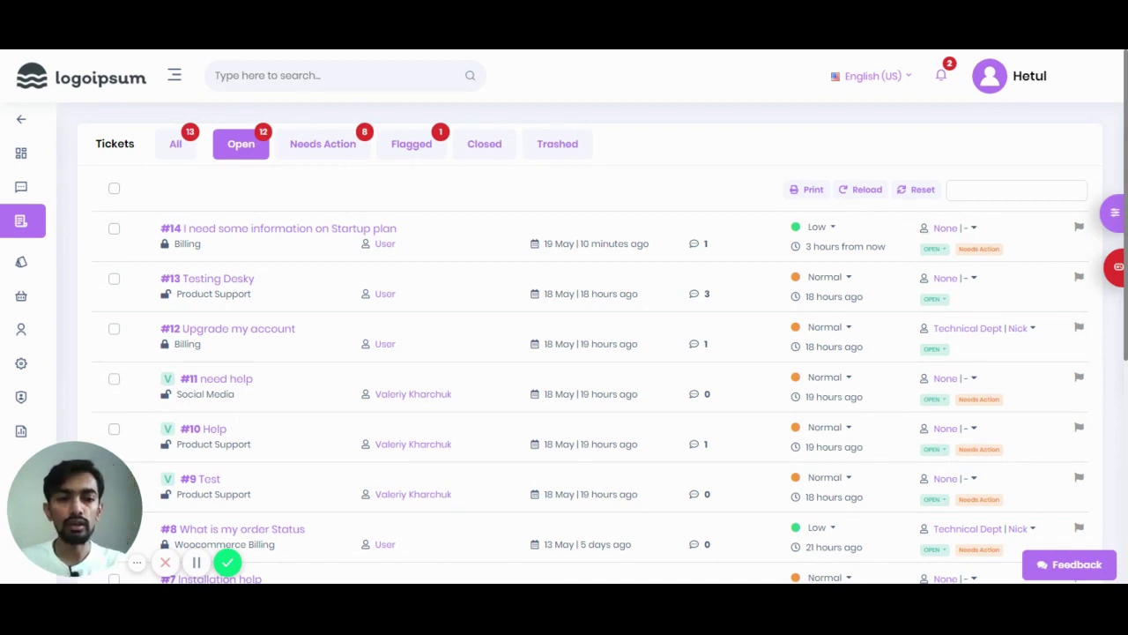
left_click(974, 231)
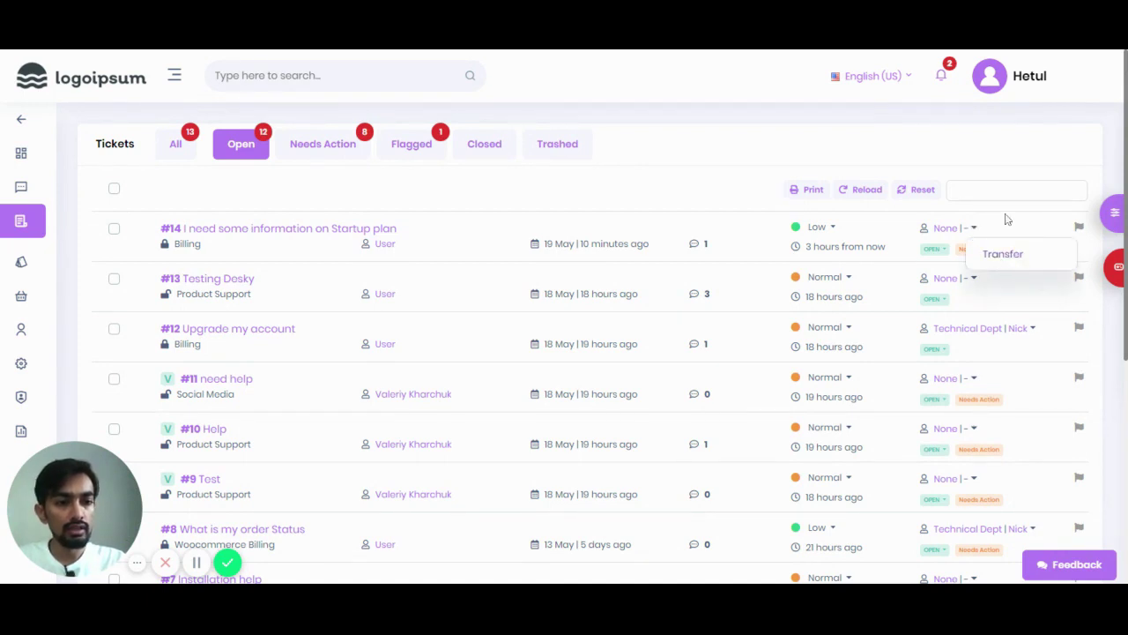
left_click(1008, 219)
left_click(935, 250)
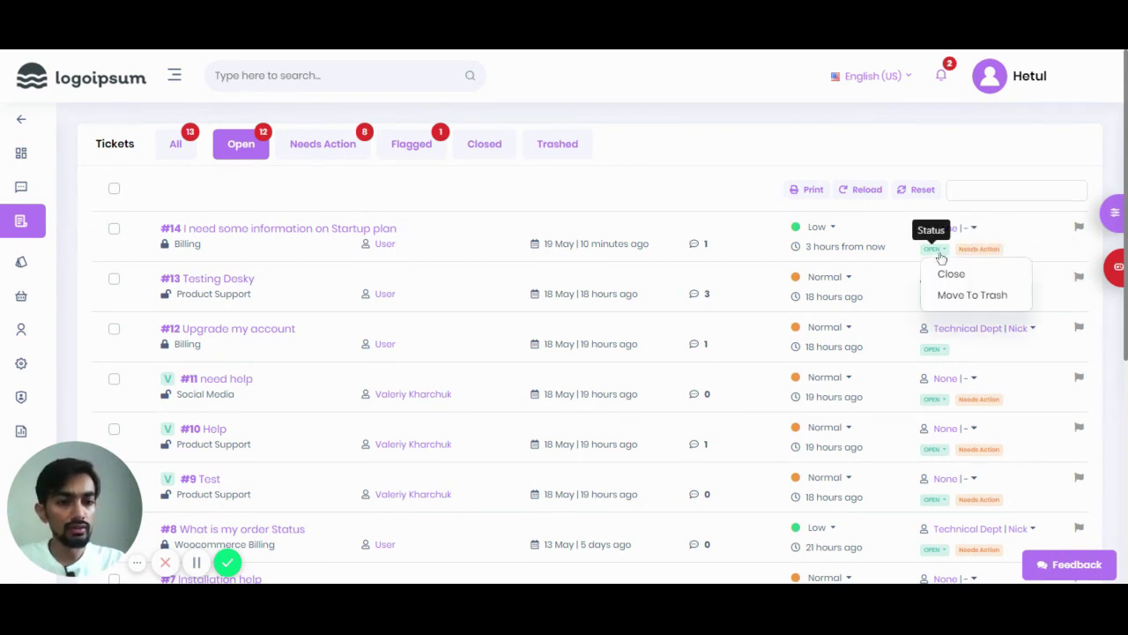
left_click(997, 236)
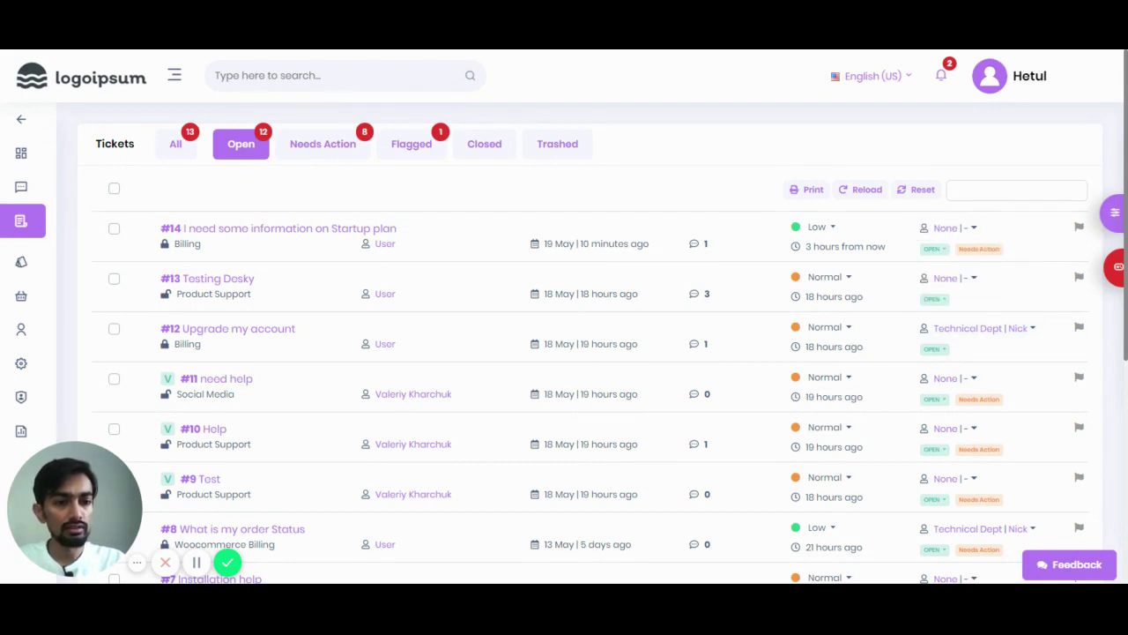
left_click_drag(958, 249, 1020, 254)
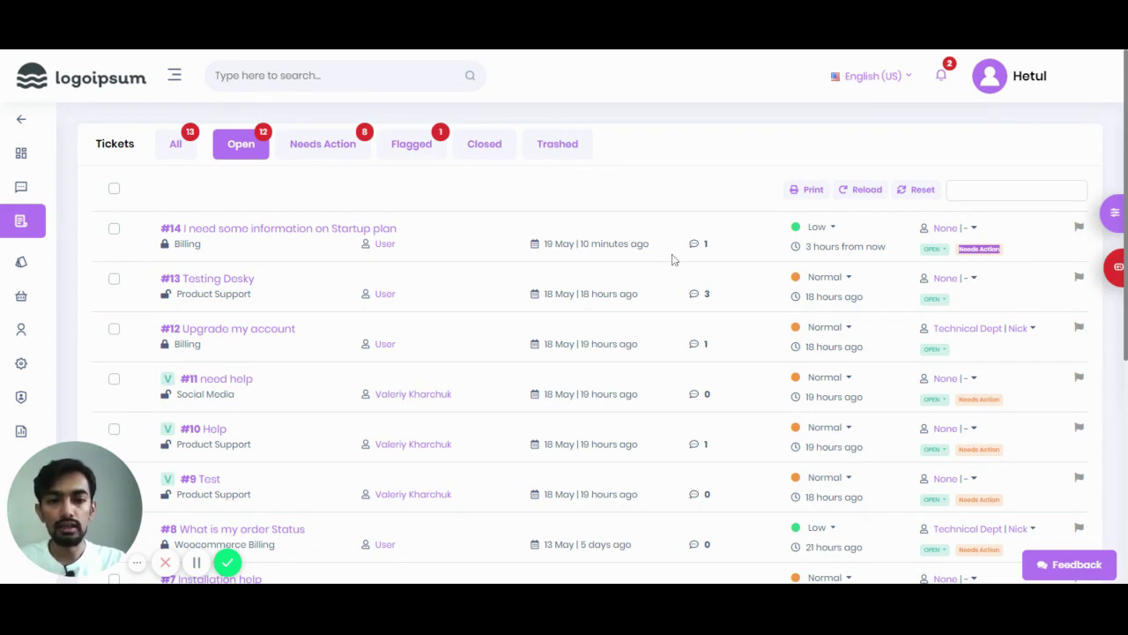
Step: Open ticket #14 and start a new reply to it
left_click(310, 231)
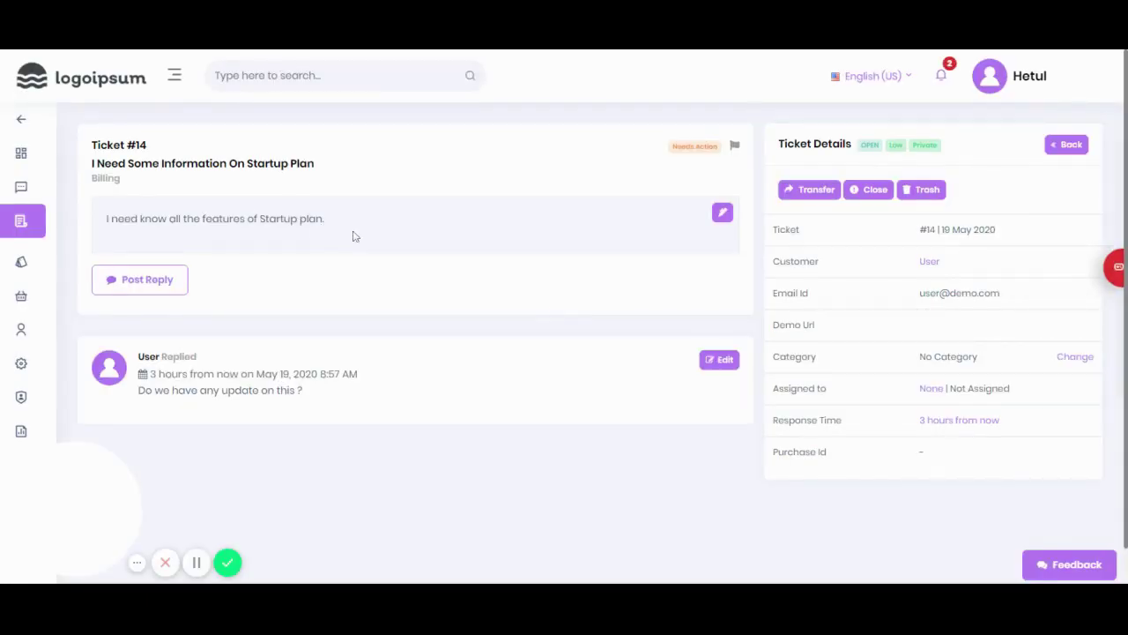
left_click_drag(92, 510, 949, 502)
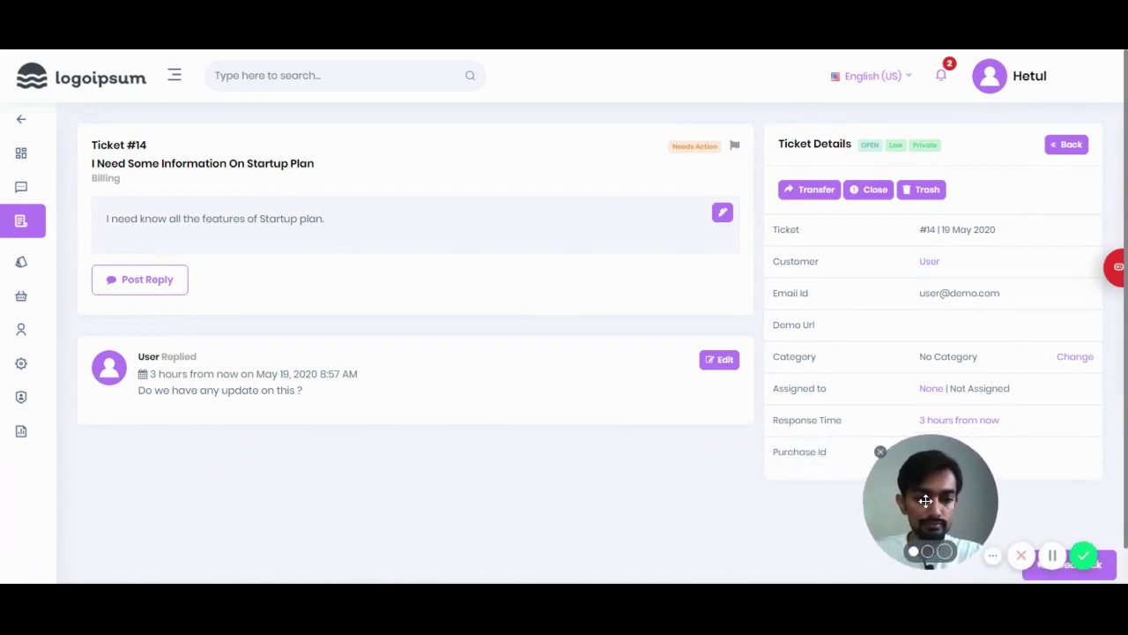
double_click(279, 219)
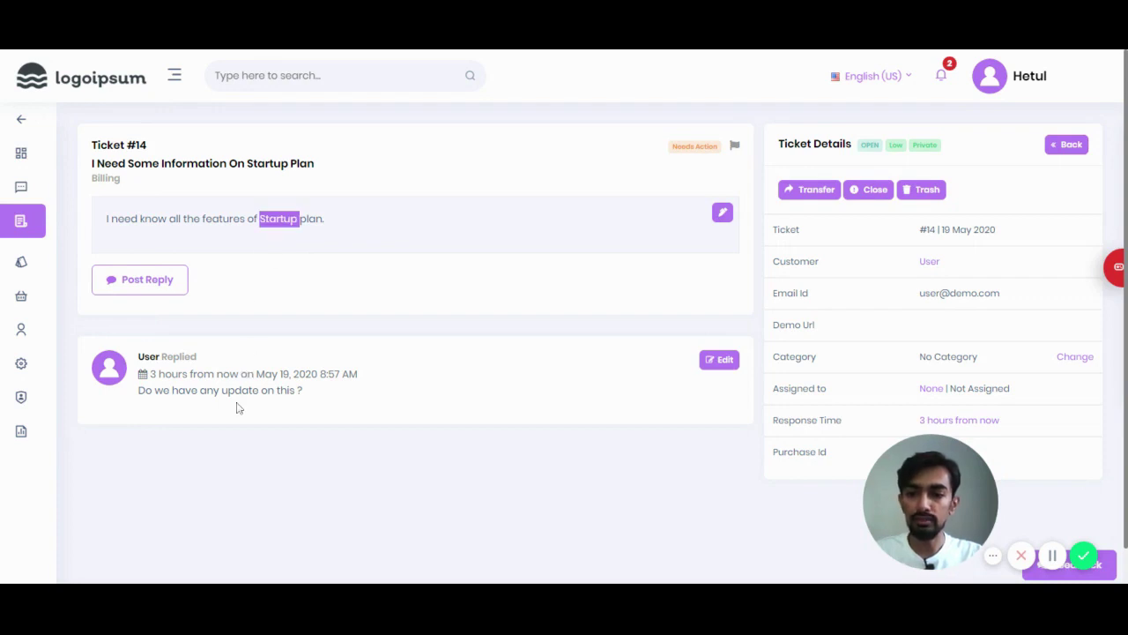
left_click(153, 291)
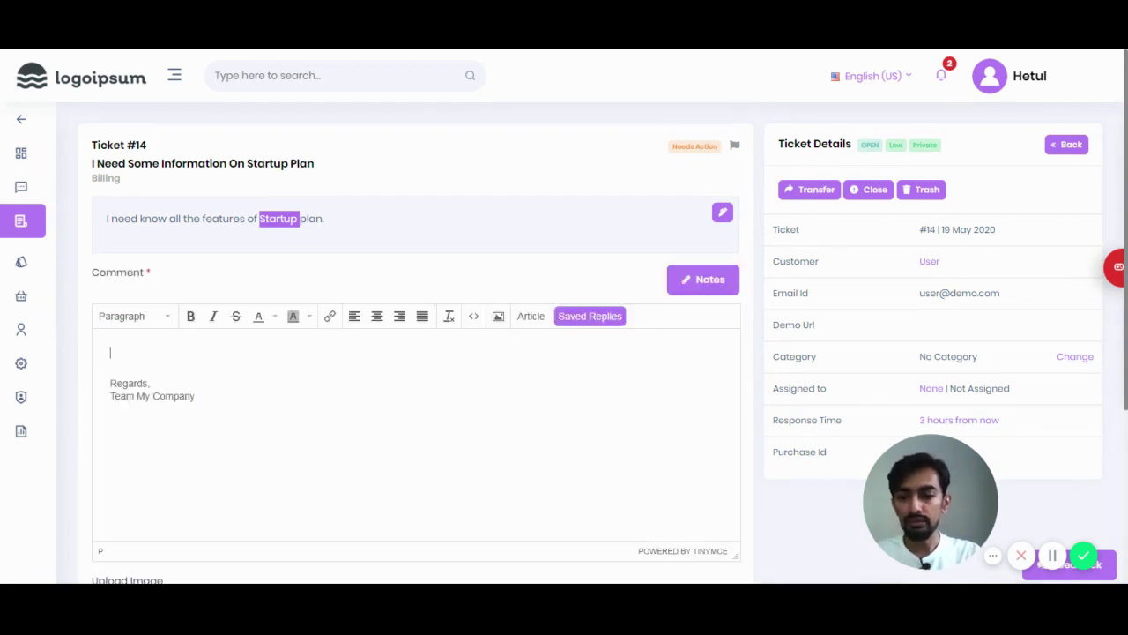
left_click_drag(197, 397, 109, 385)
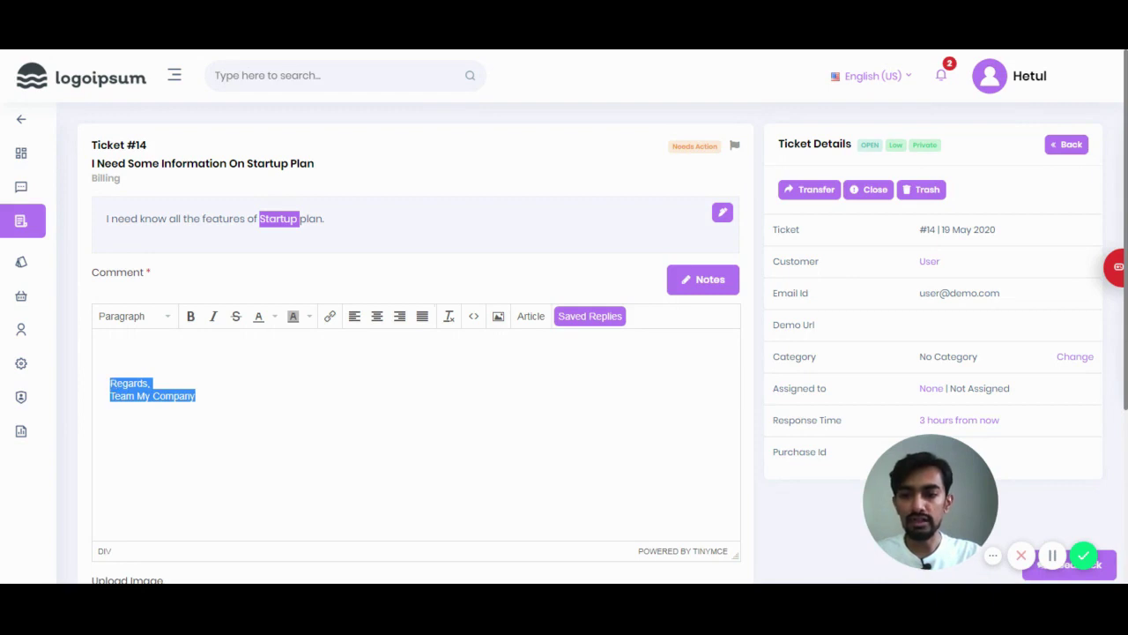
left_click(196, 396)
Step: Write 'Hi User,' and 'Our Startup plan has XXXXX features' in the reply
left_click(128, 351)
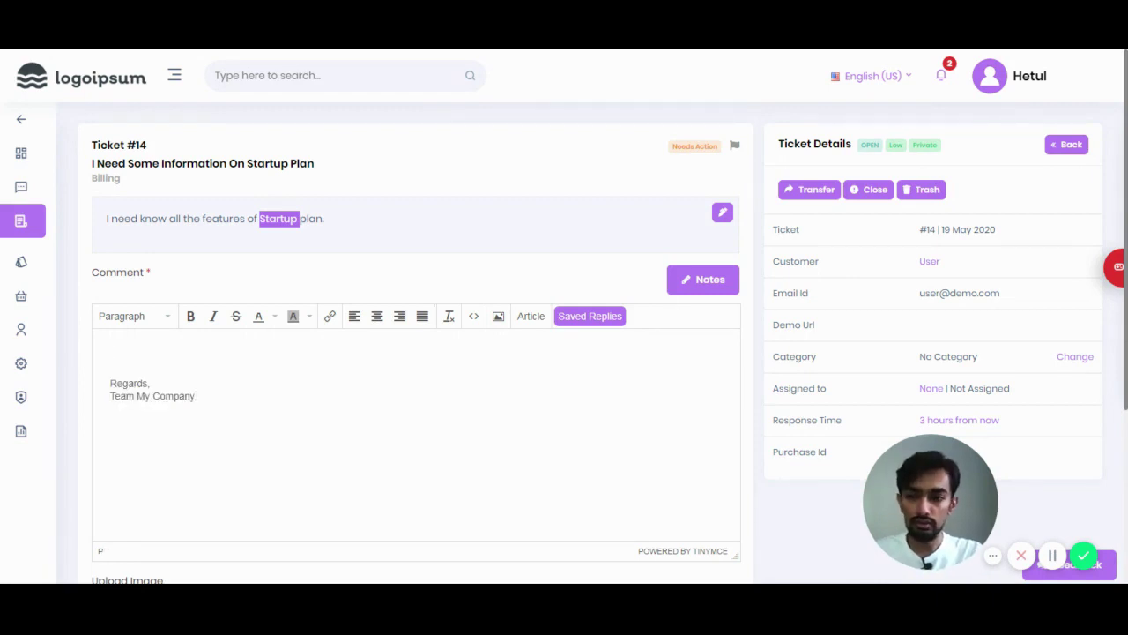
type("Hi User,")
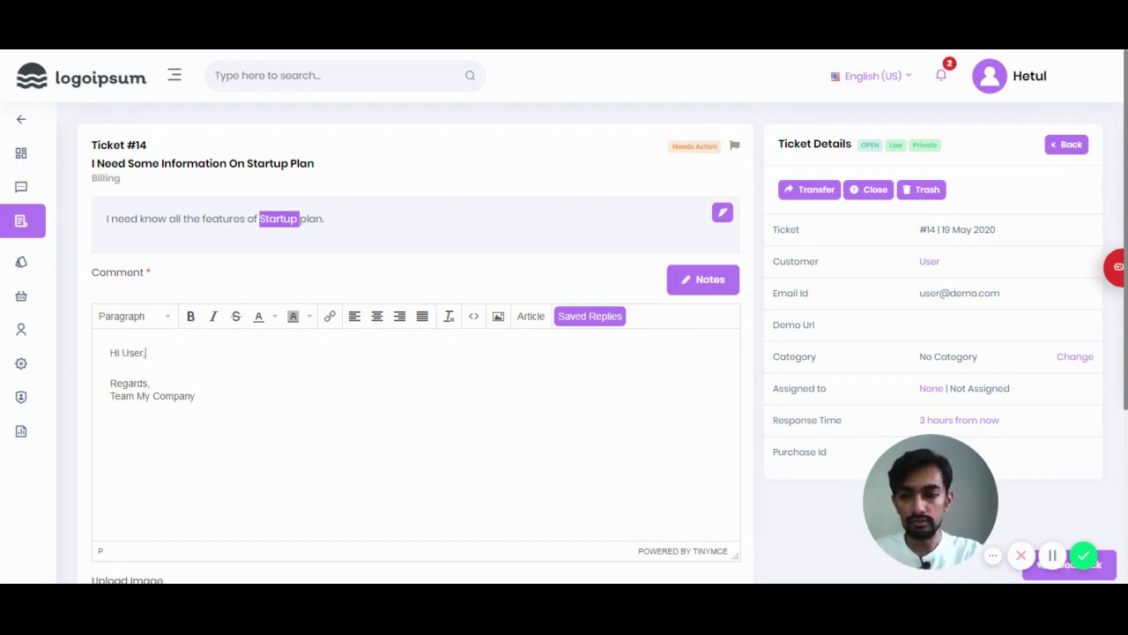
key("Return")
key("Return")
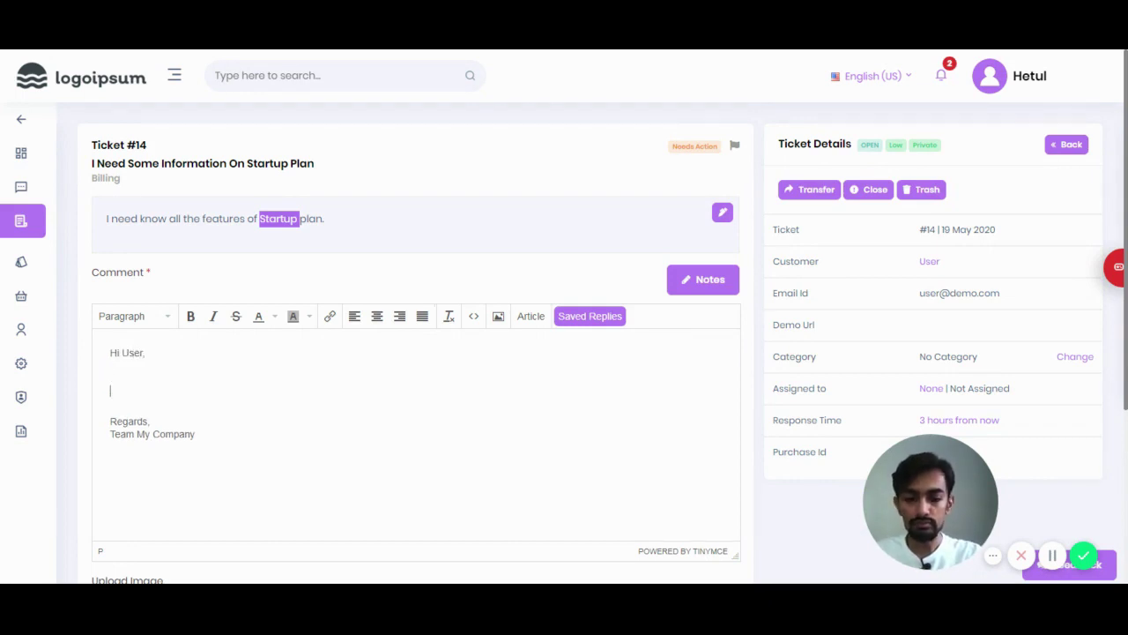
type("Our Sst")
key("BackSpace")
key("BackSpace")
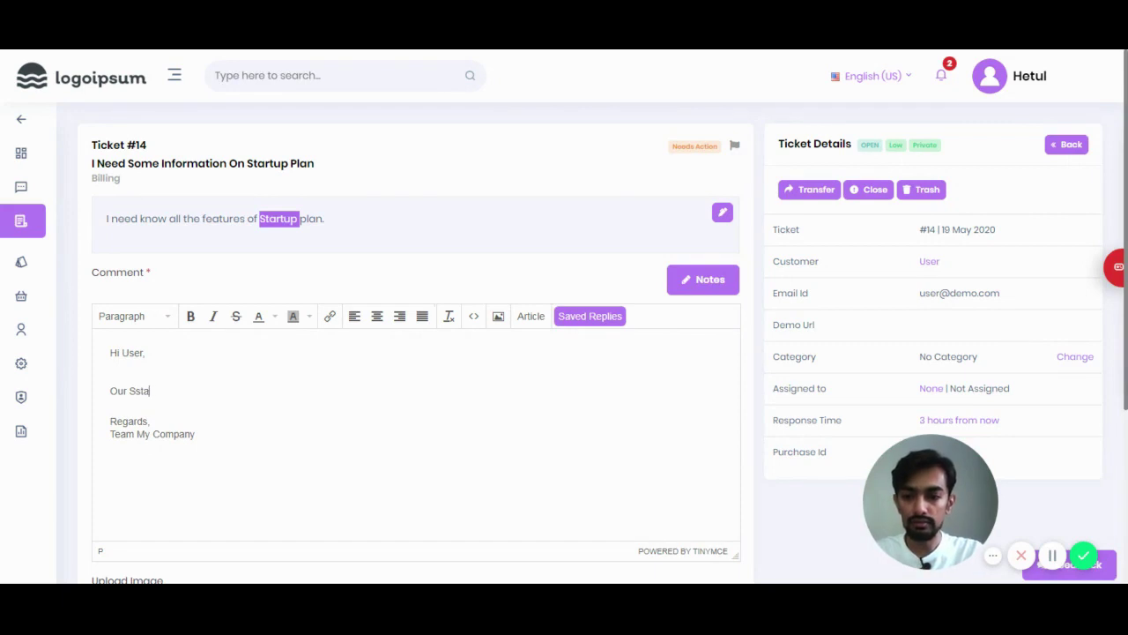
type("traty")
key("BackSpace")
type("u")
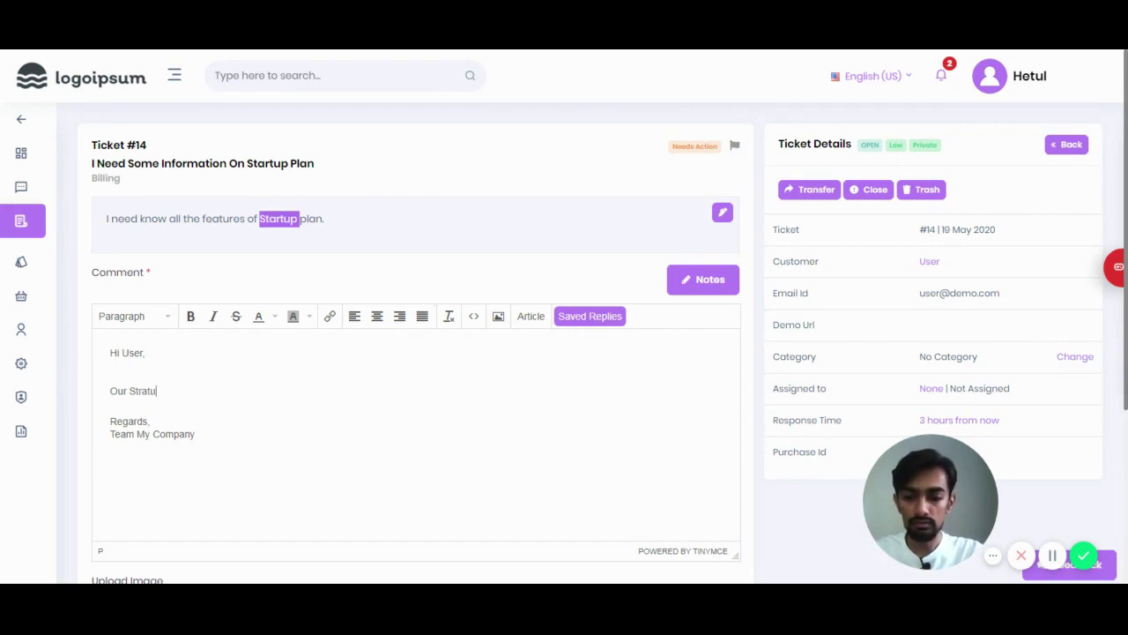
type("p plan ha")
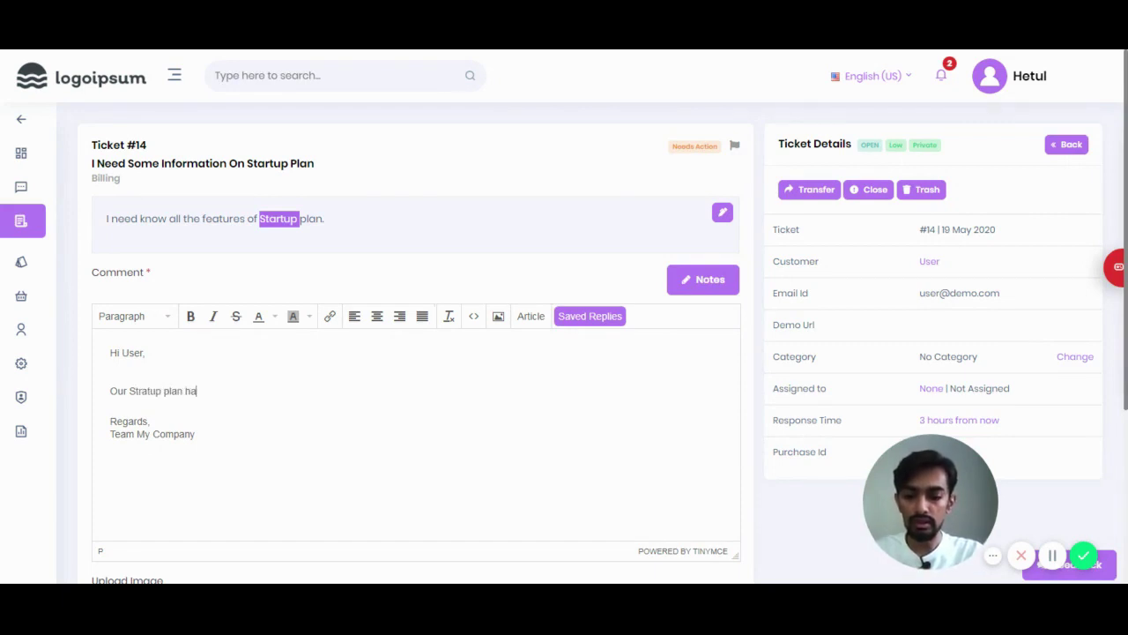
type("s XXXXX features")
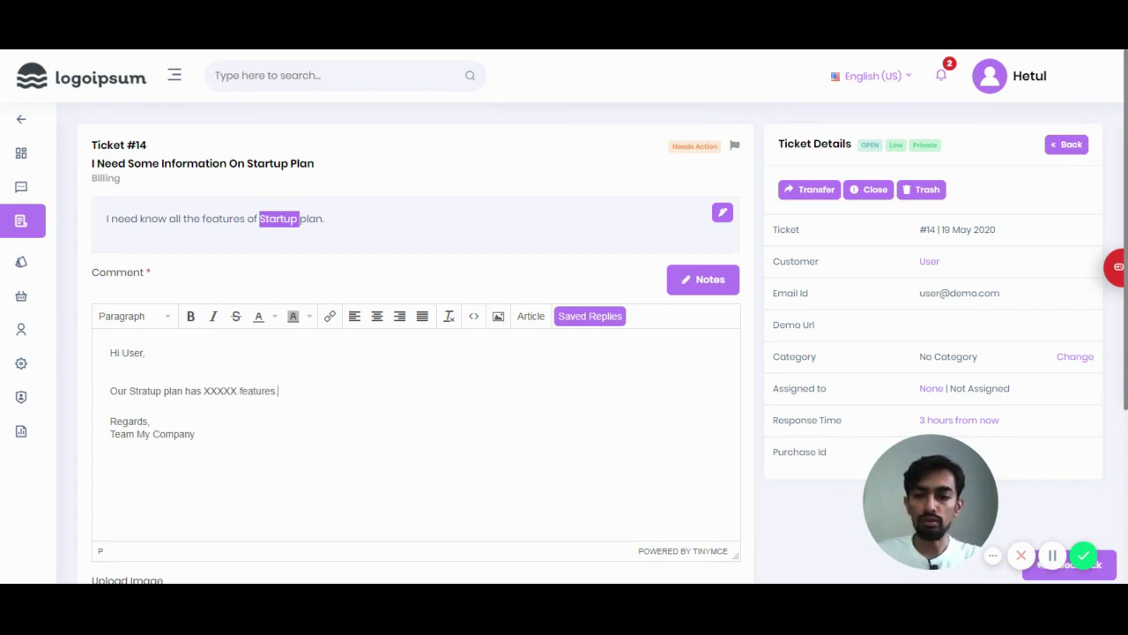
key("Return")
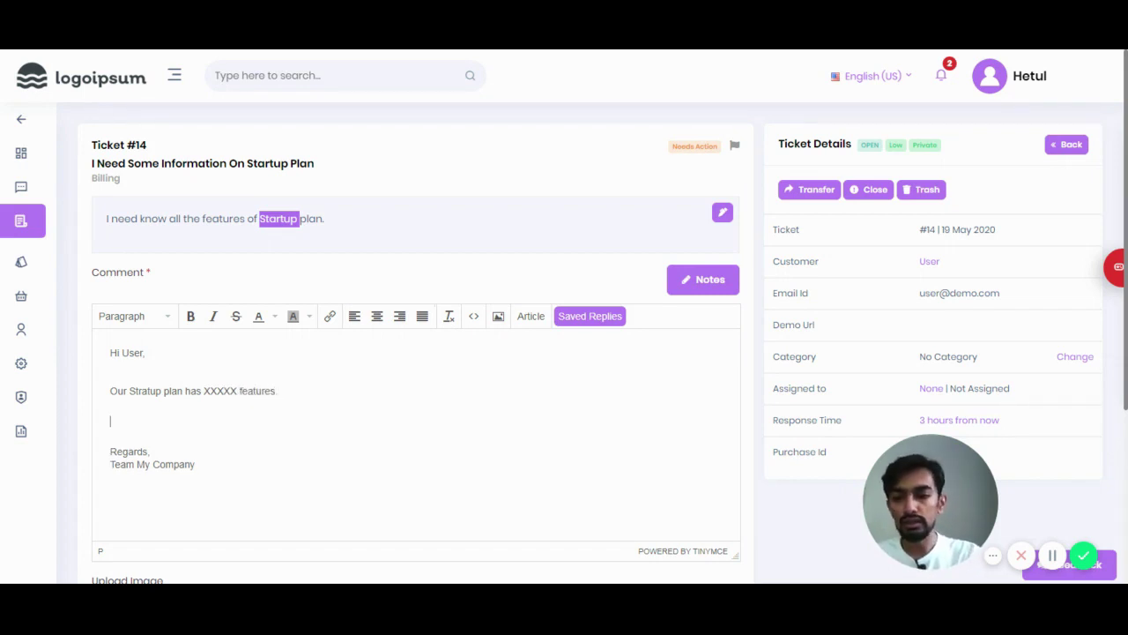
Step: Insert the Contact Message saved reply with its support e-mail and ticket link into the draft
left_click(591, 319)
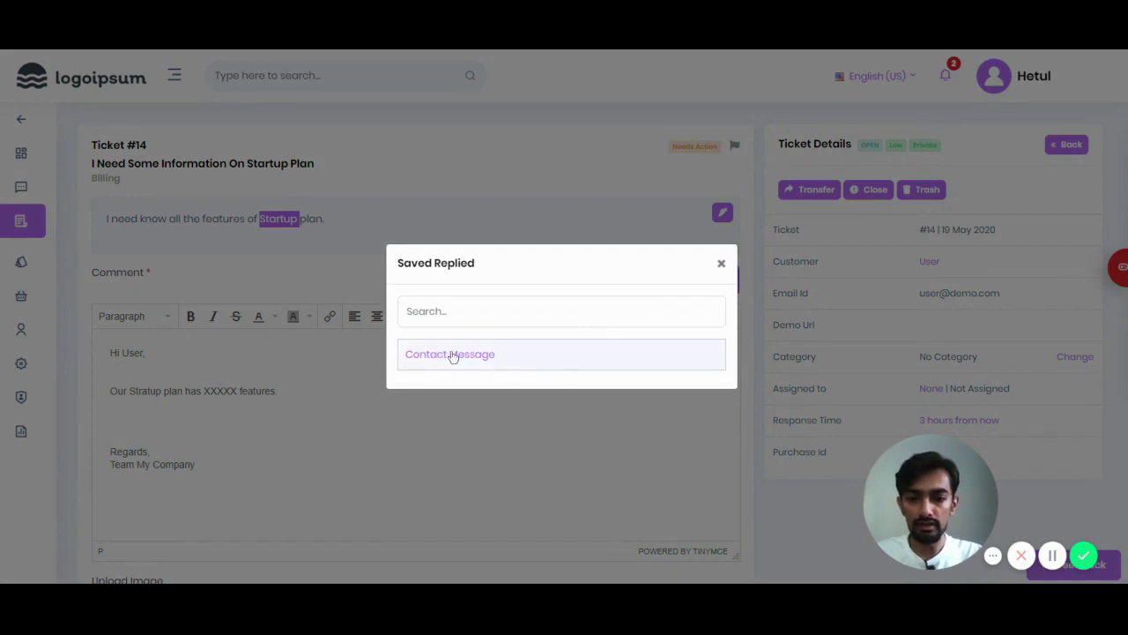
left_click(537, 359)
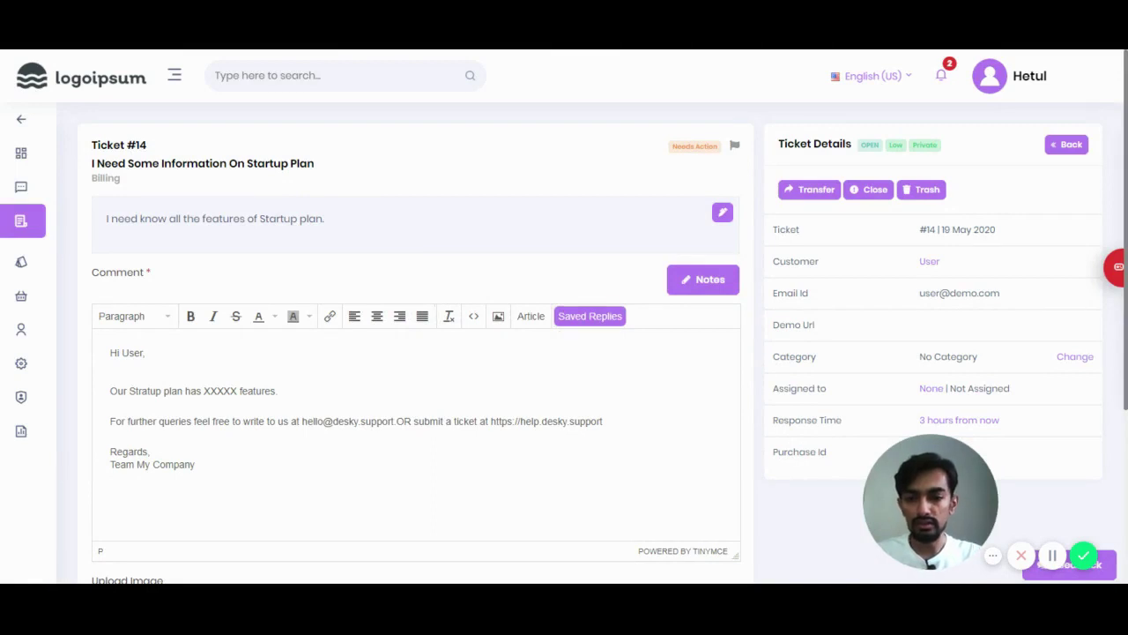
triple_click(357, 422)
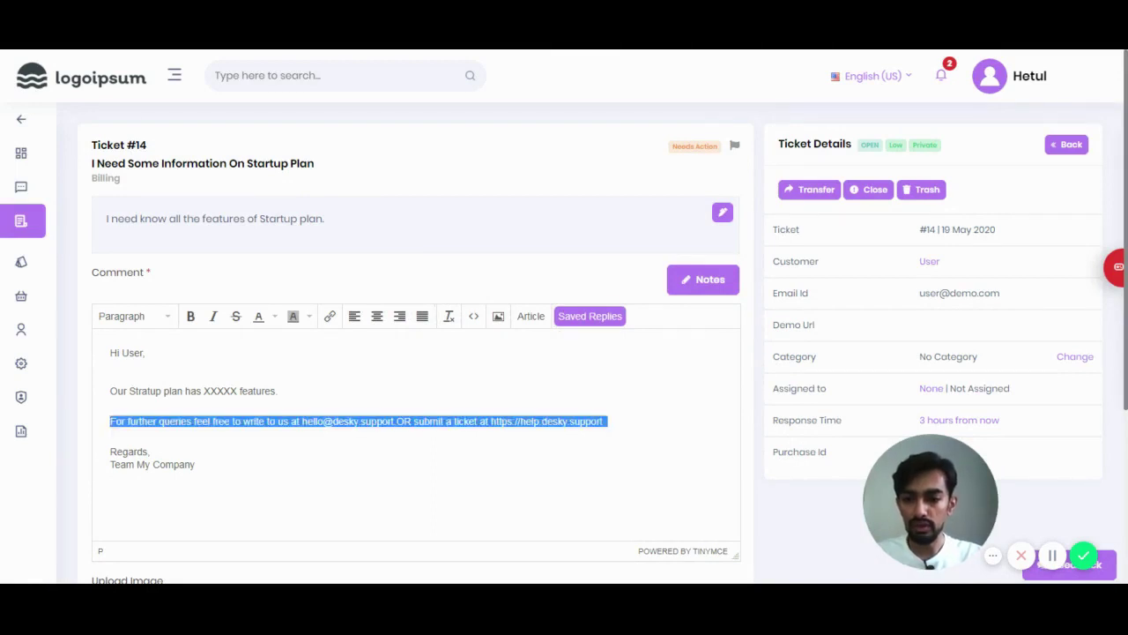
left_click(237, 423)
scroll(238, 424, "down", 3)
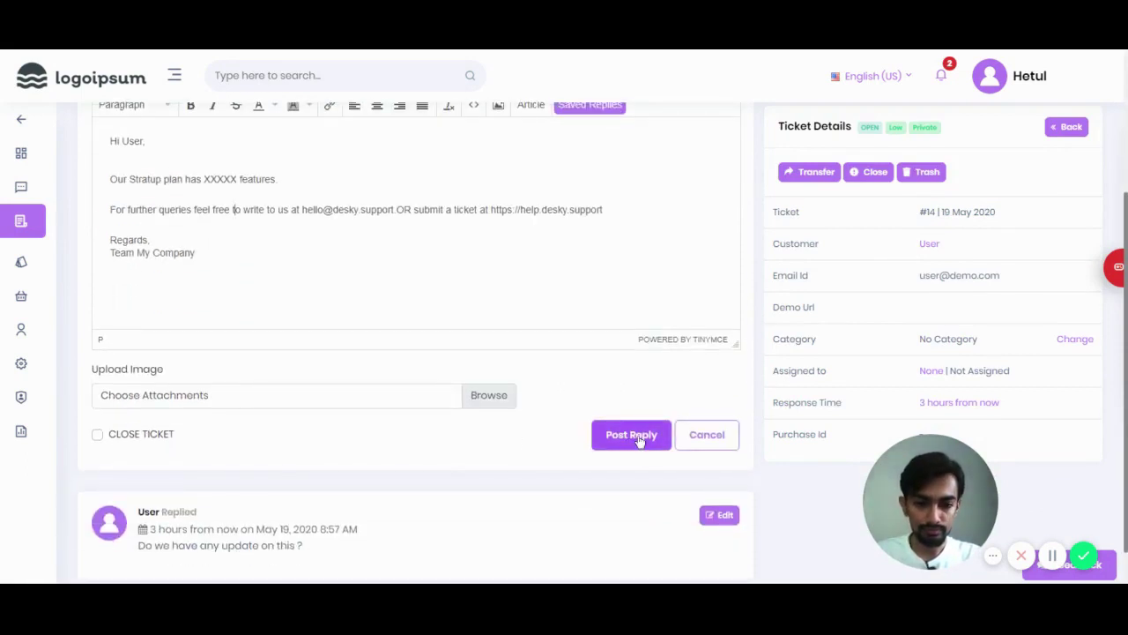
Step: Post the reply to ticket #14 and check it in the conversation thread
left_click(639, 441)
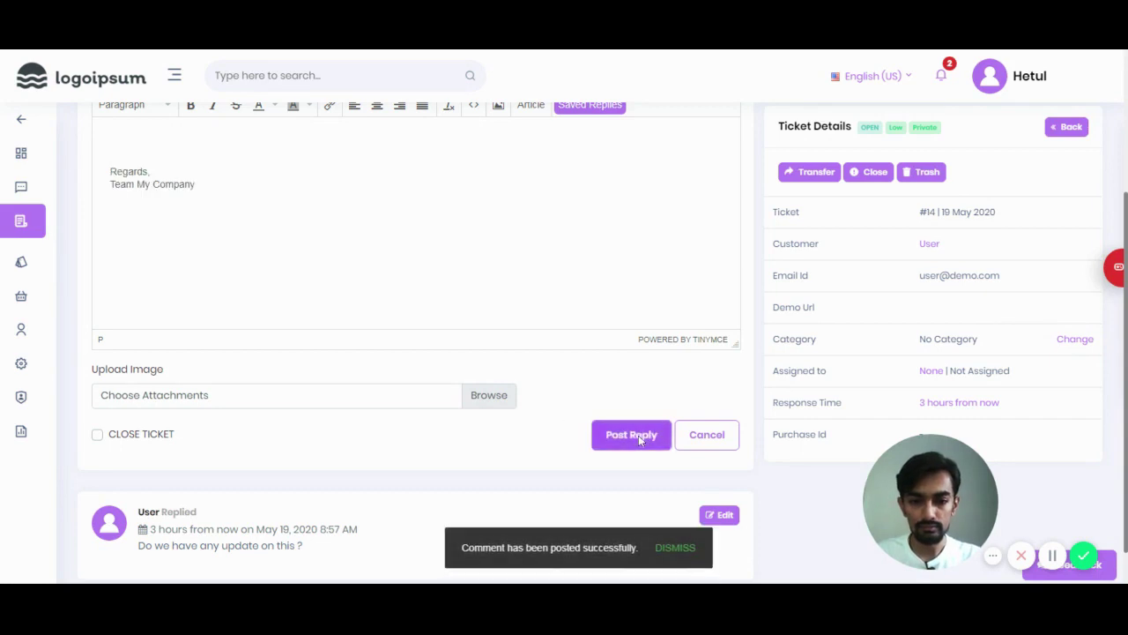
scroll(567, 330, "down", 3)
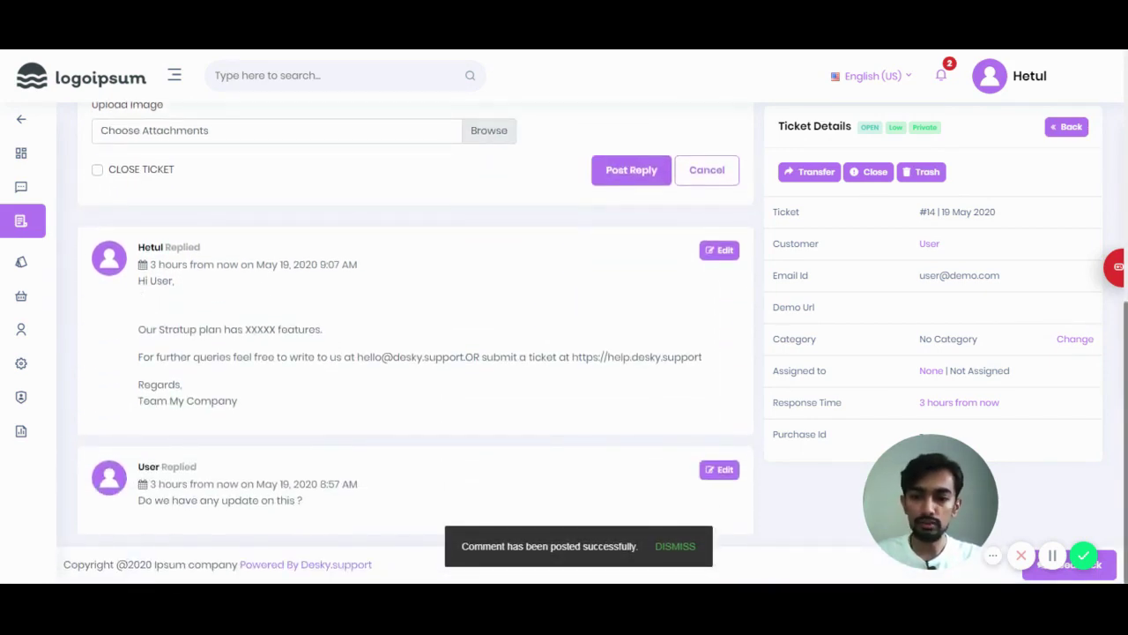
scroll(270, 384, "up", 1)
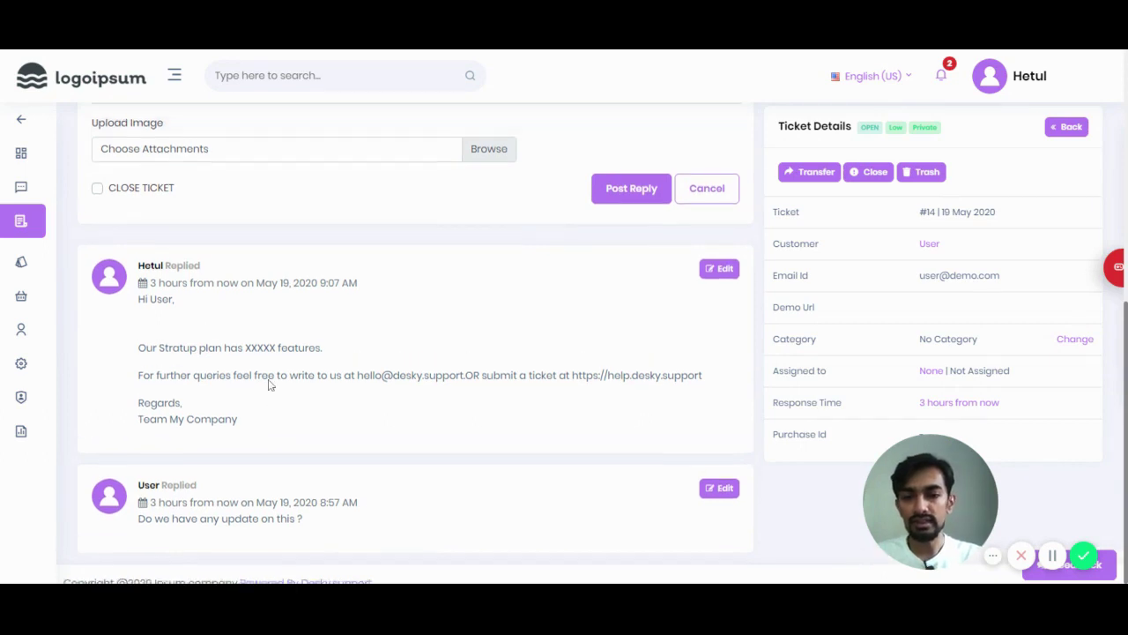
scroll(269, 384, "up", 1)
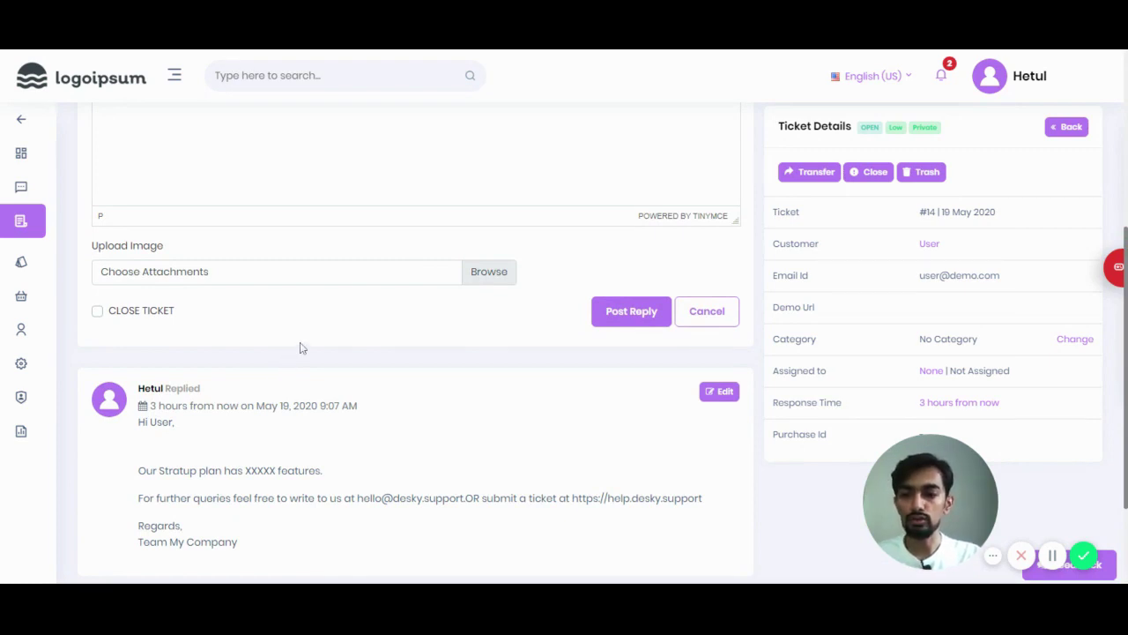
scroll(296, 349, "up", 3)
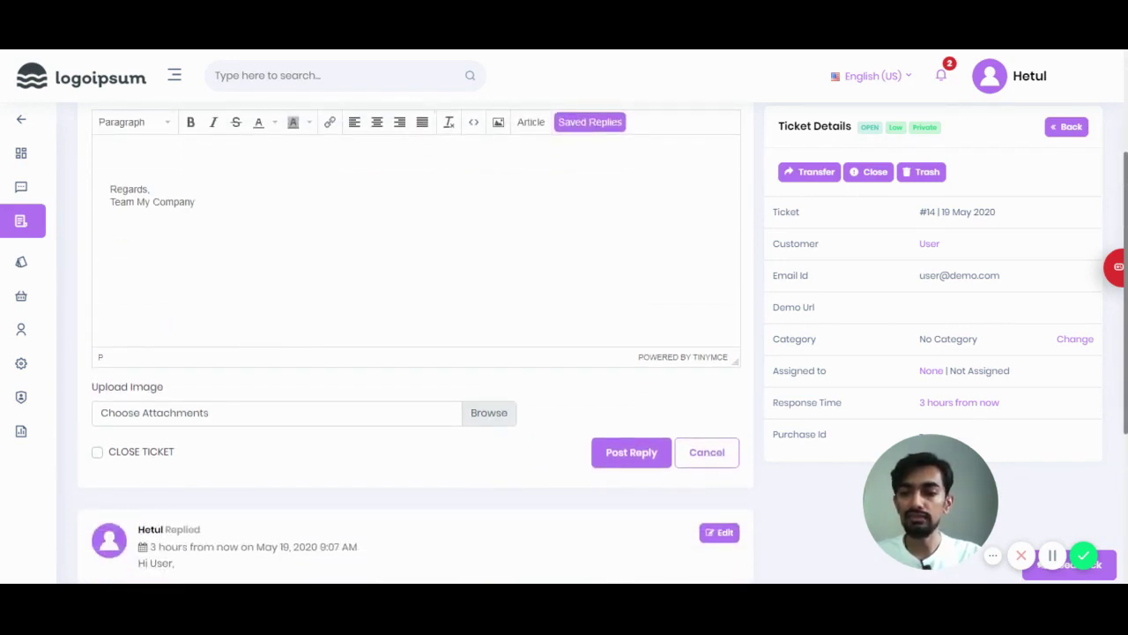
Step: Toggle Close Ticket on and back off so ticket #14 stays open
left_click(98, 453)
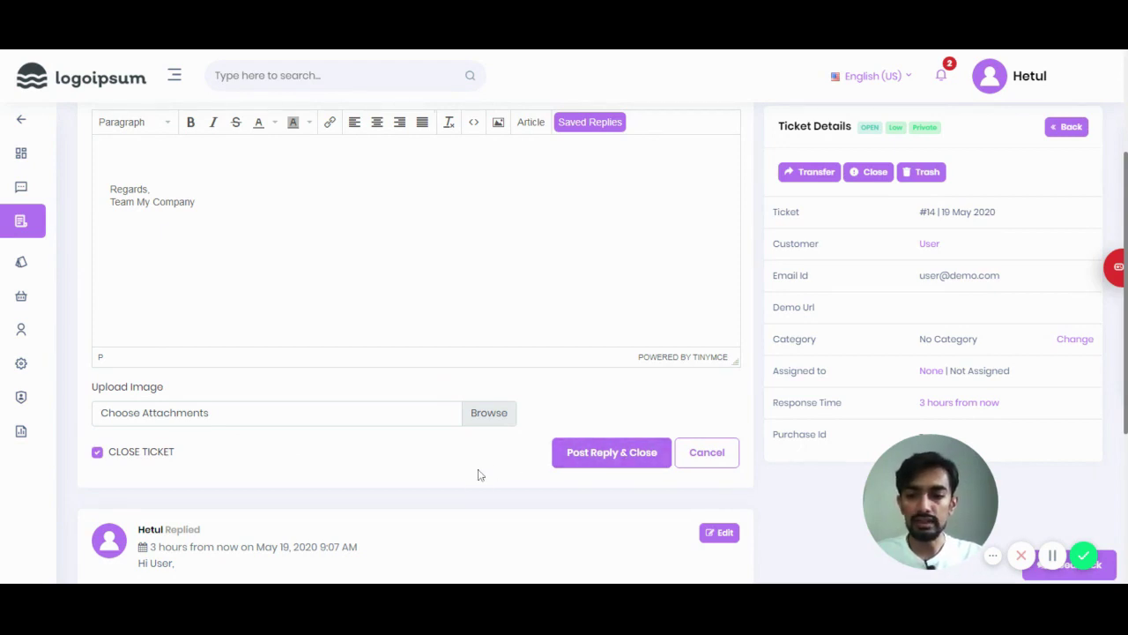
left_click(96, 453)
scroll(499, 378, "up", 2)
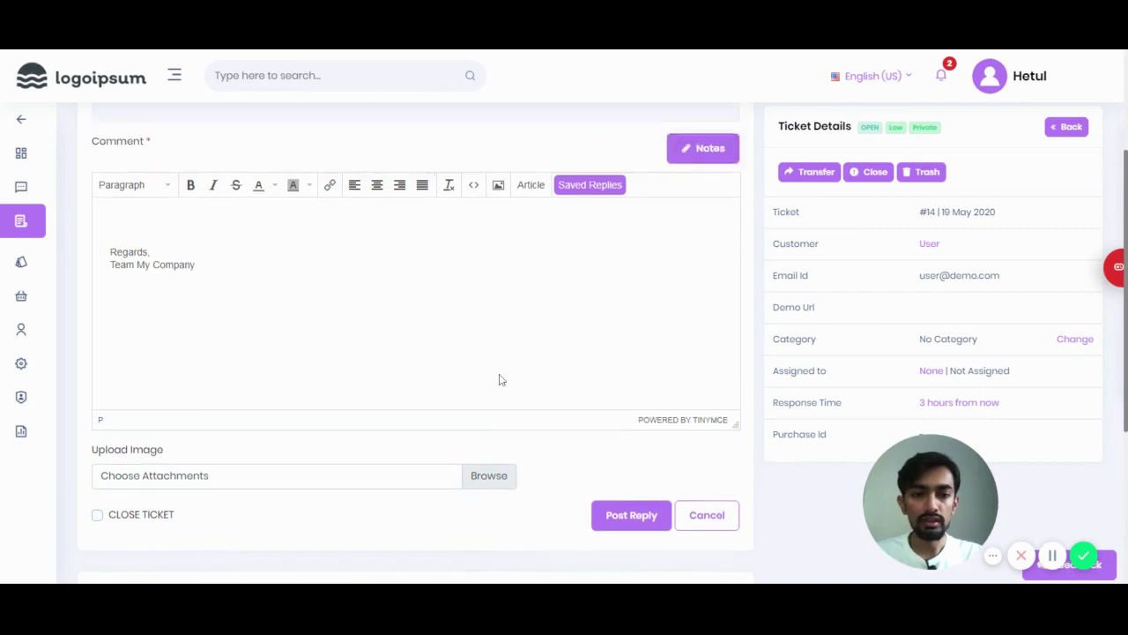
scroll(499, 365, "up", 1)
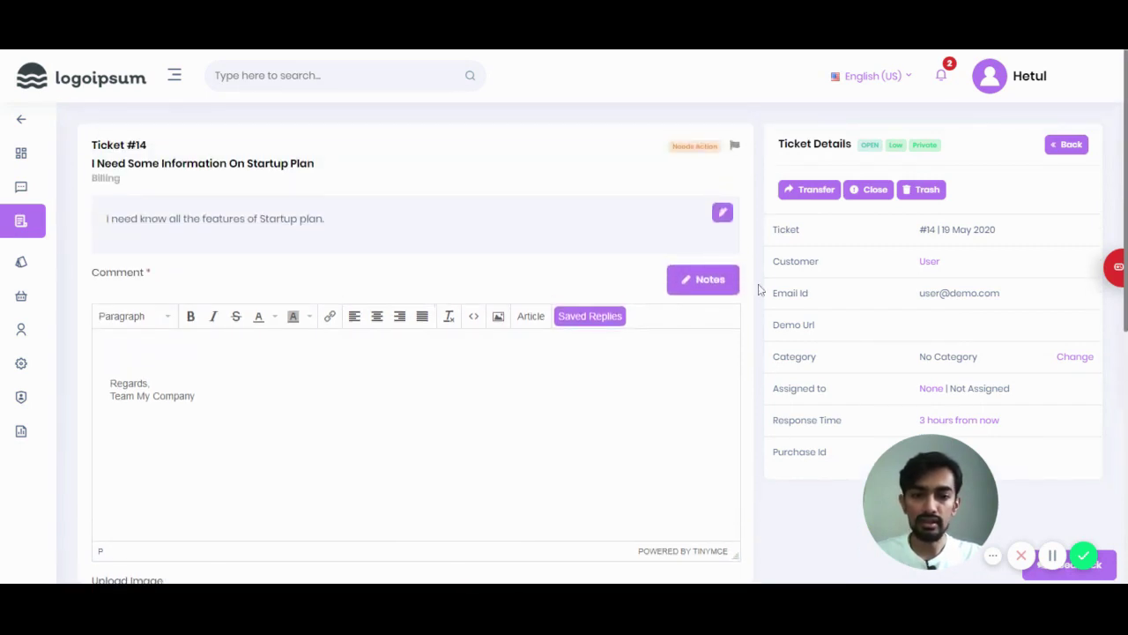
Step: Save an internal note reading 'This is a quick Note' on ticket #14
left_click(707, 280)
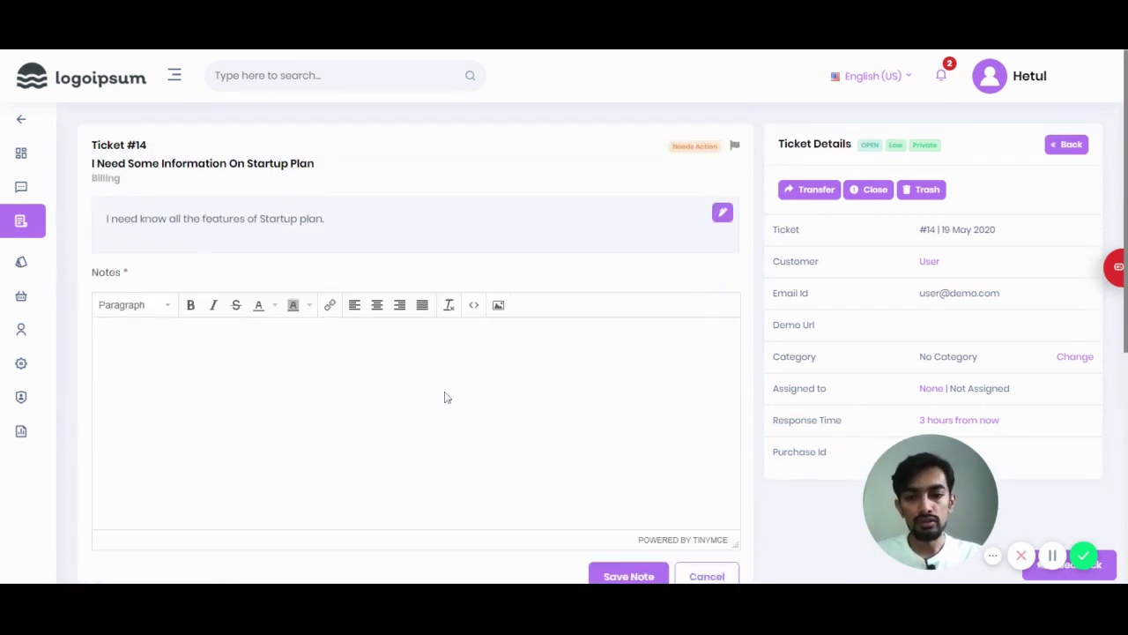
scroll(446, 395, "down", 1)
left_click(433, 332)
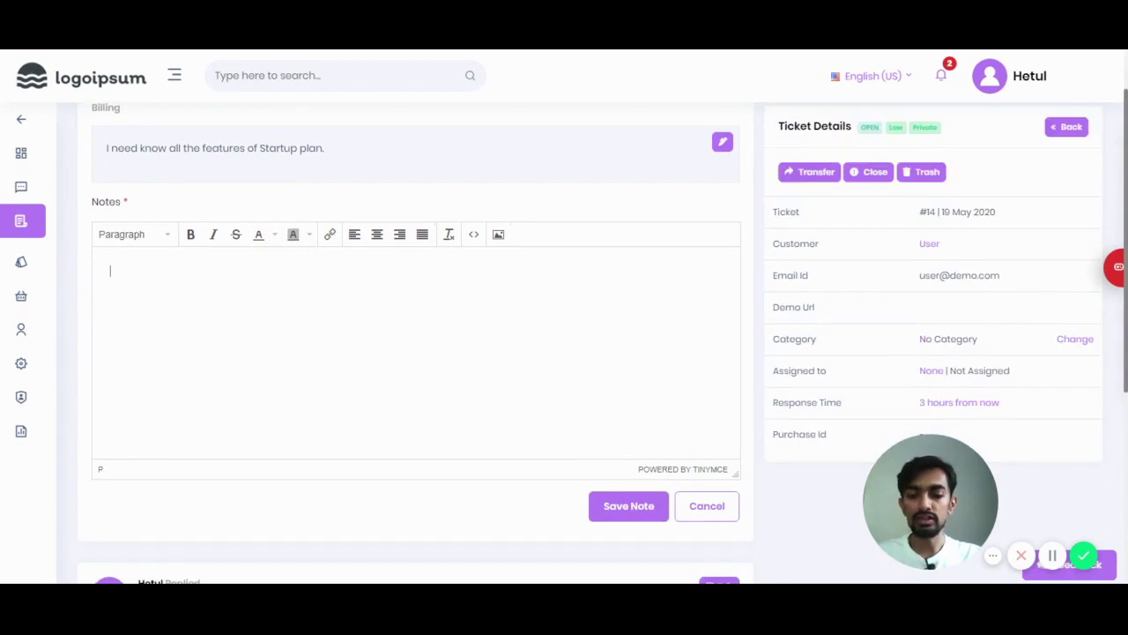
type("Th")
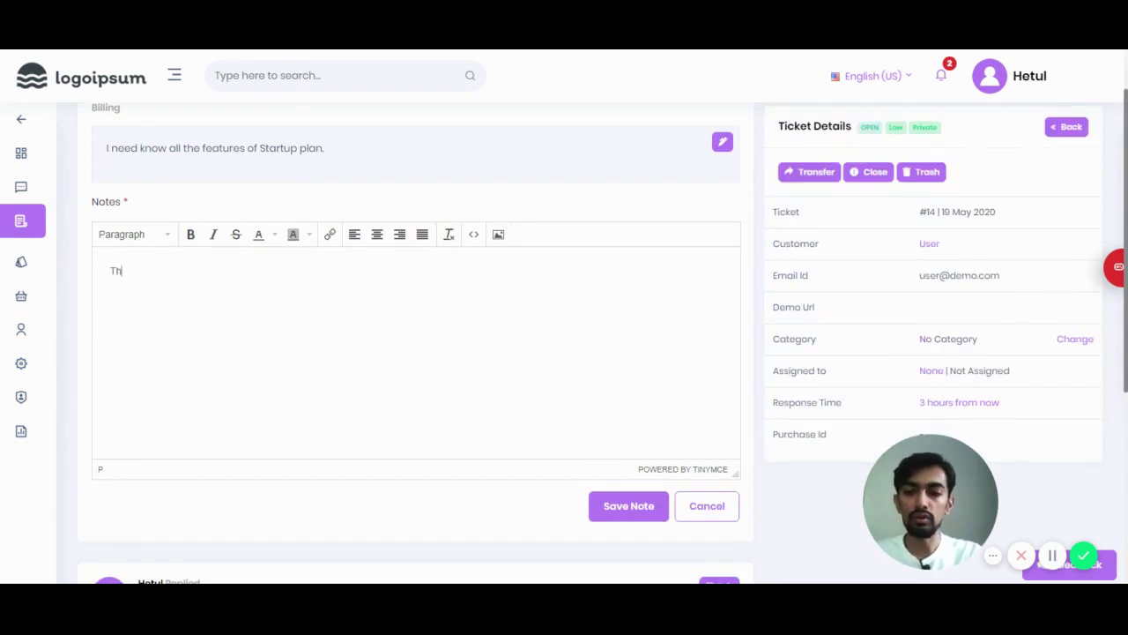
type("is ")
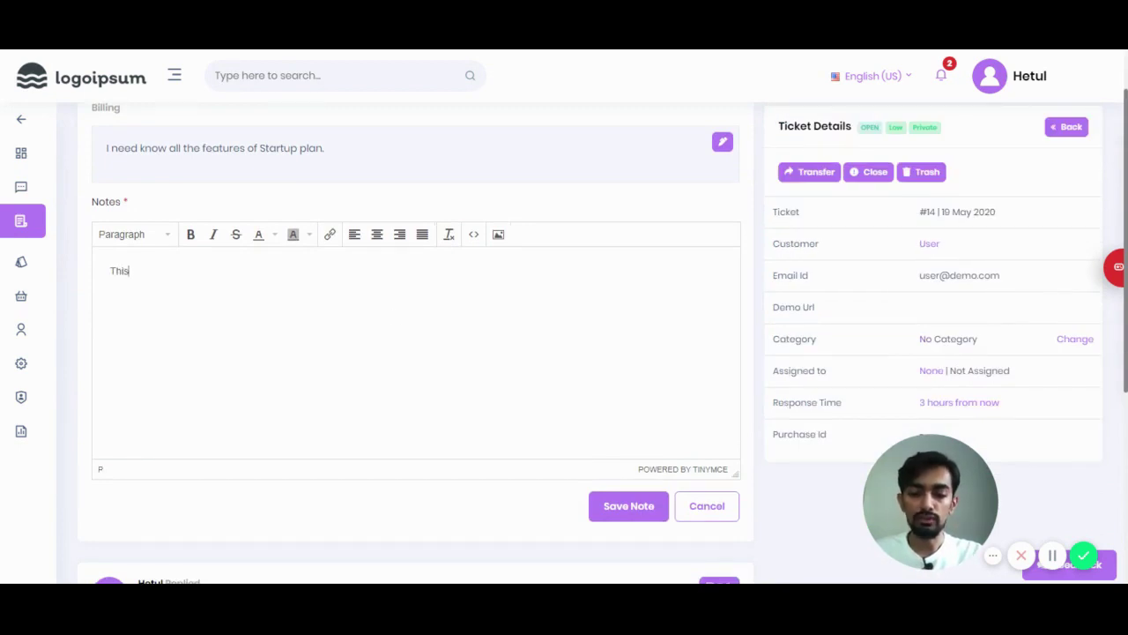
type("is quick")
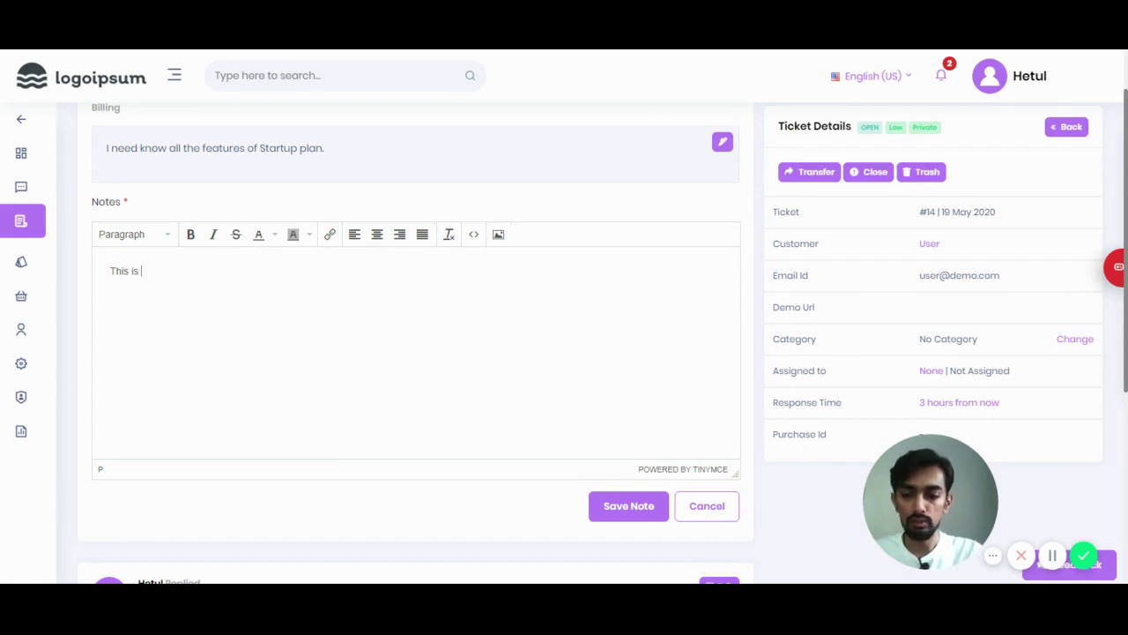
key("BackSpace")
key("BackSpace")
key("BackSpace")
key("BackSpace")
key("BackSpace")
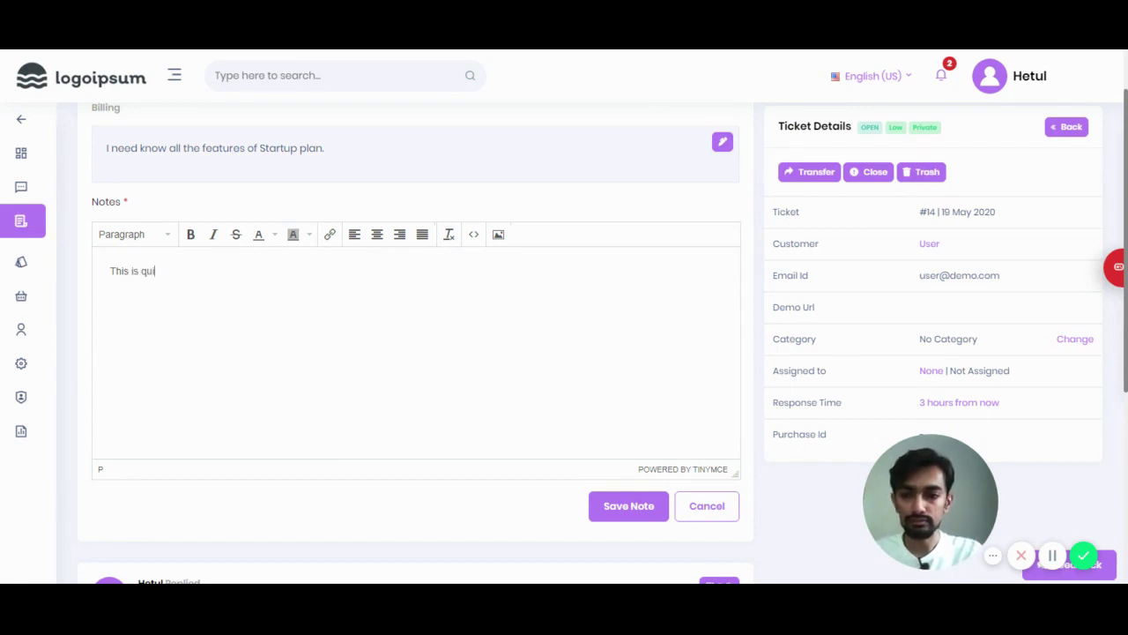
type("a quick ")
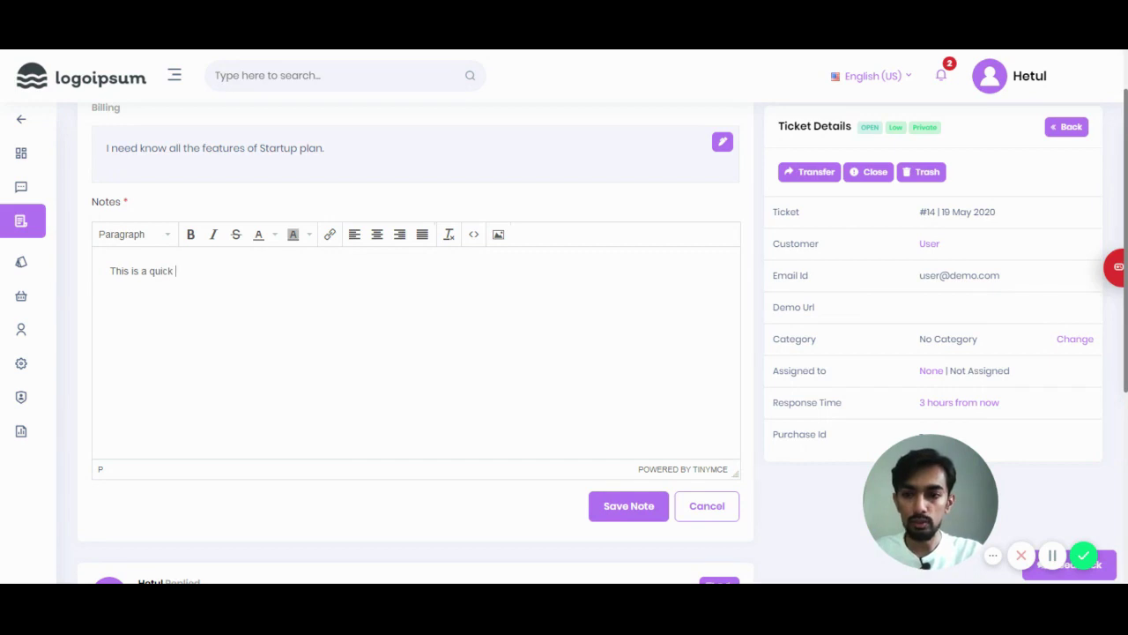
type("Note")
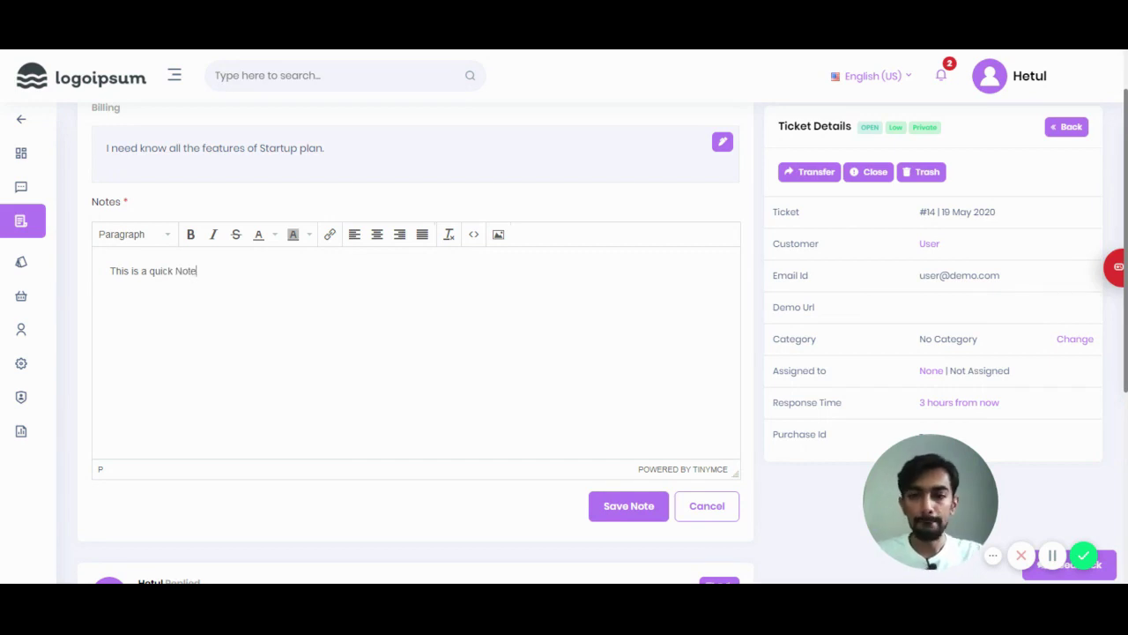
left_click(629, 506)
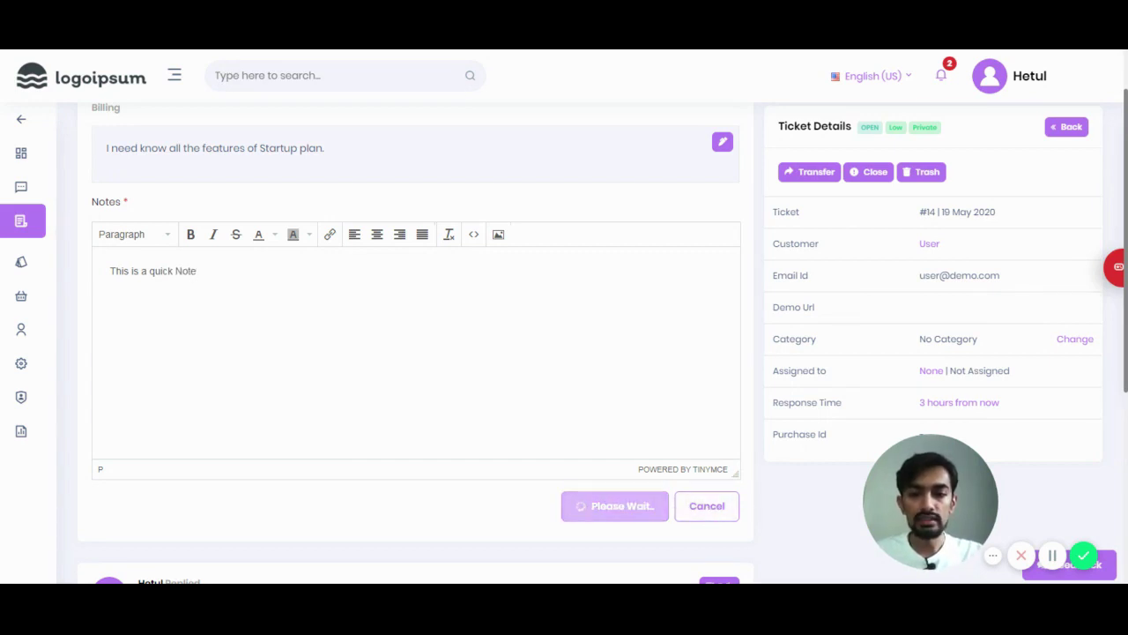
scroll(518, 299, "down", 3)
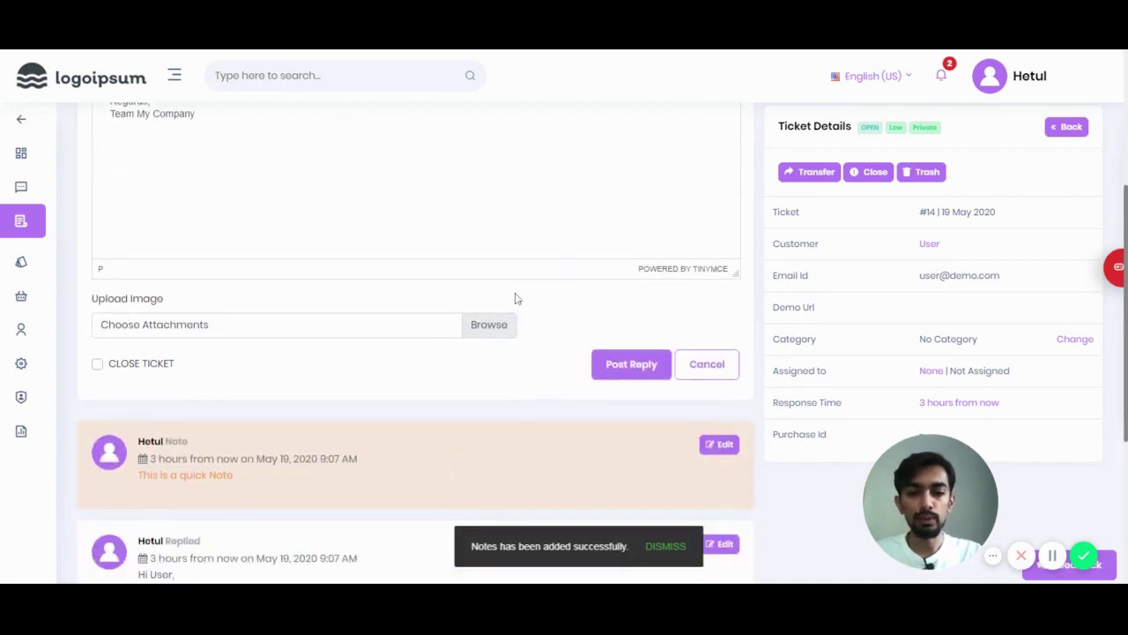
scroll(518, 299, "down", 2)
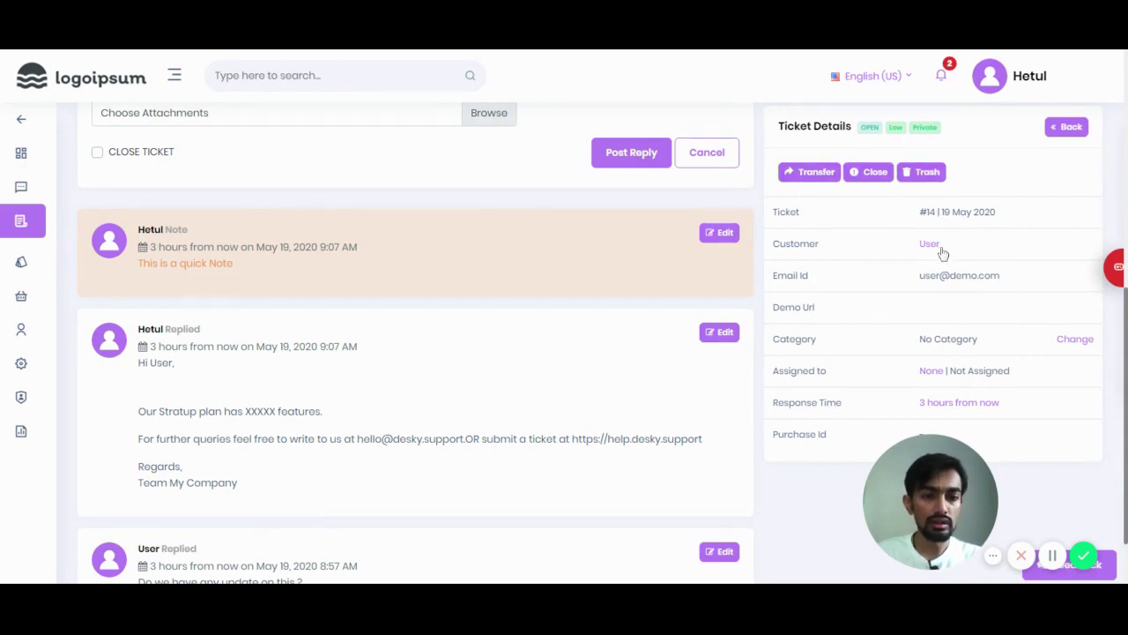
mouse_move(938, 453)
left_click_drag(938, 453, 930, 476)
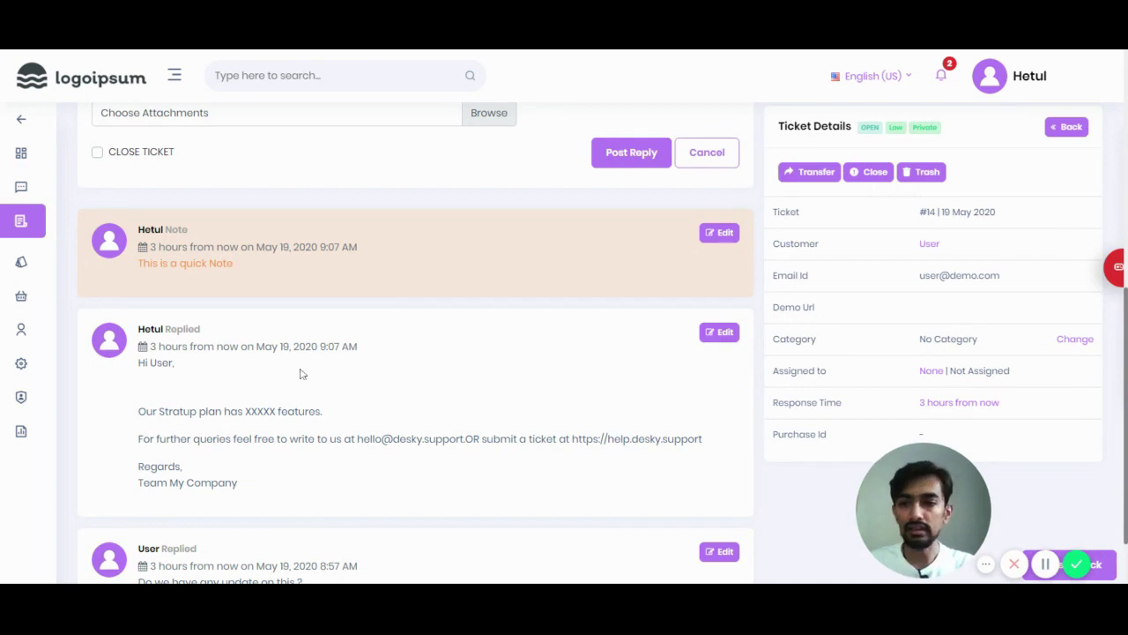
scroll(309, 370, "up", 3)
scroll(319, 350, "up", 3)
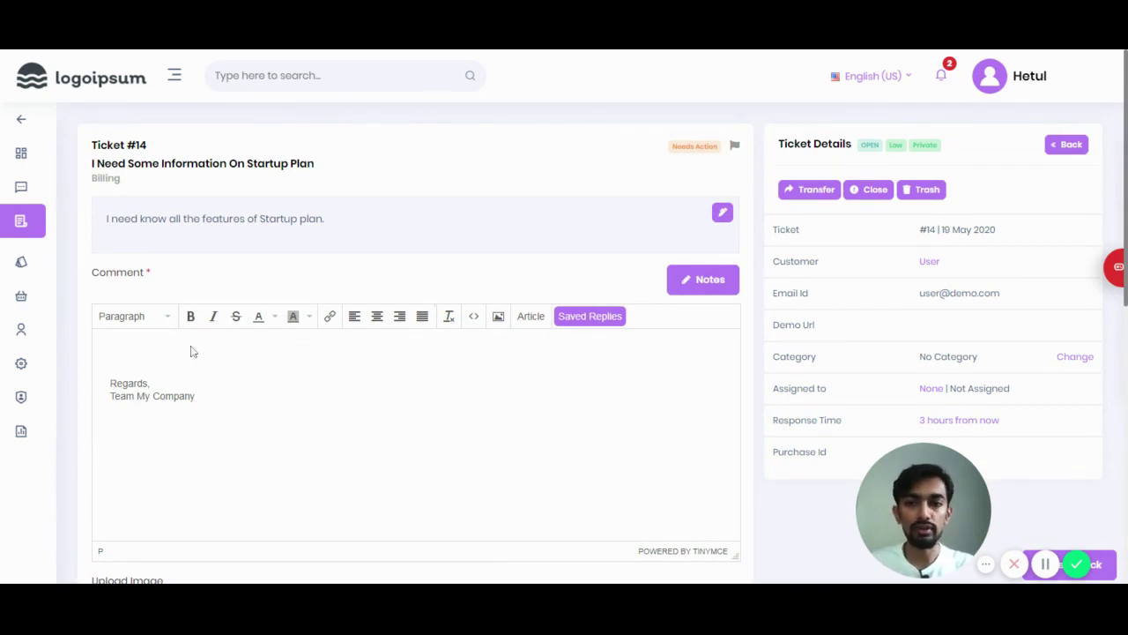
scroll(220, 346, "down", 3)
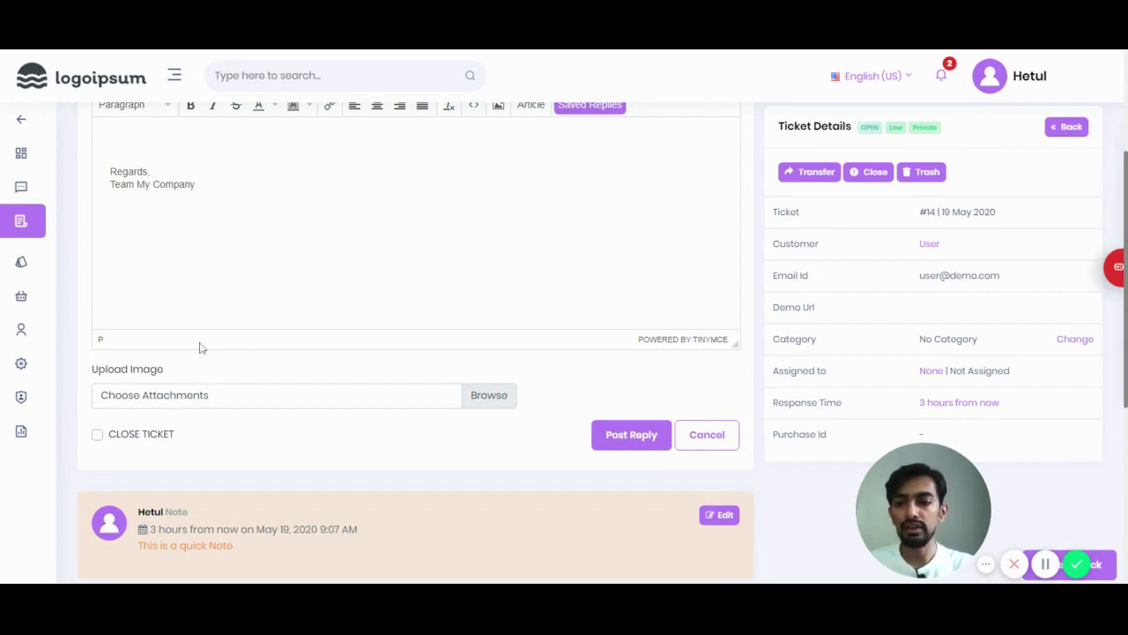
mouse_move(23, 365)
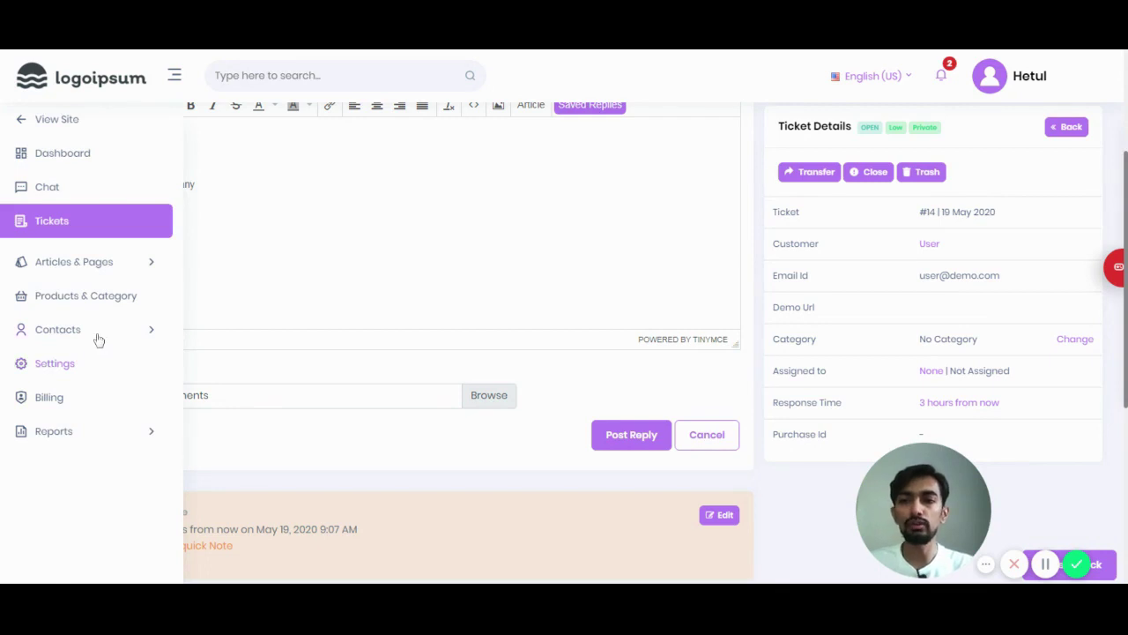
Step: Go to Settings and open the Ticket settings page
left_click(88, 361)
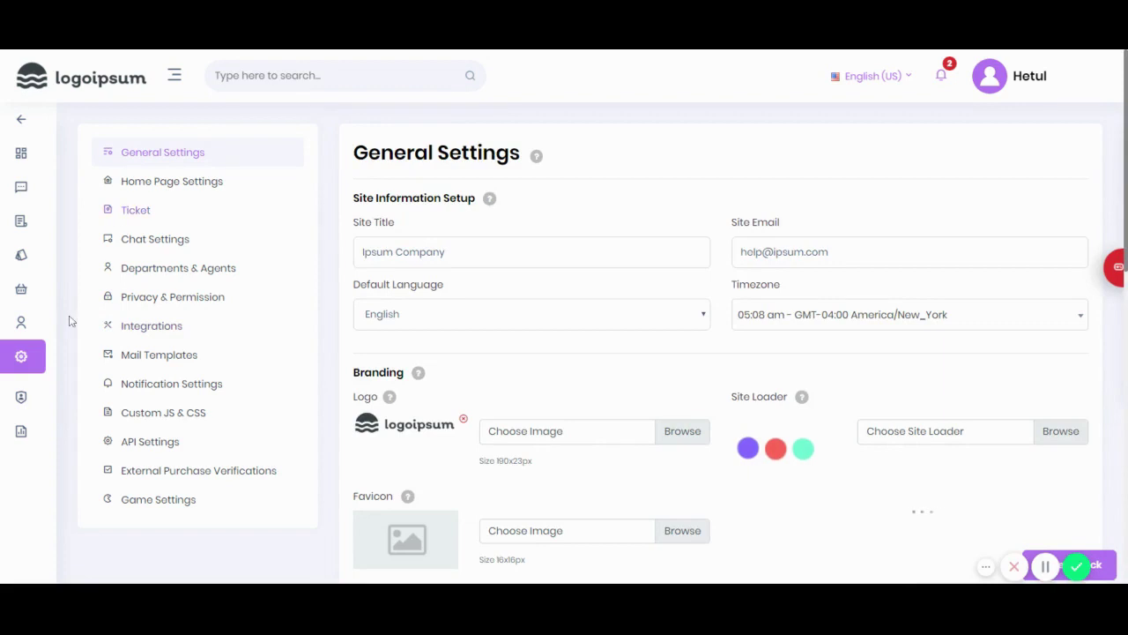
left_click(138, 215)
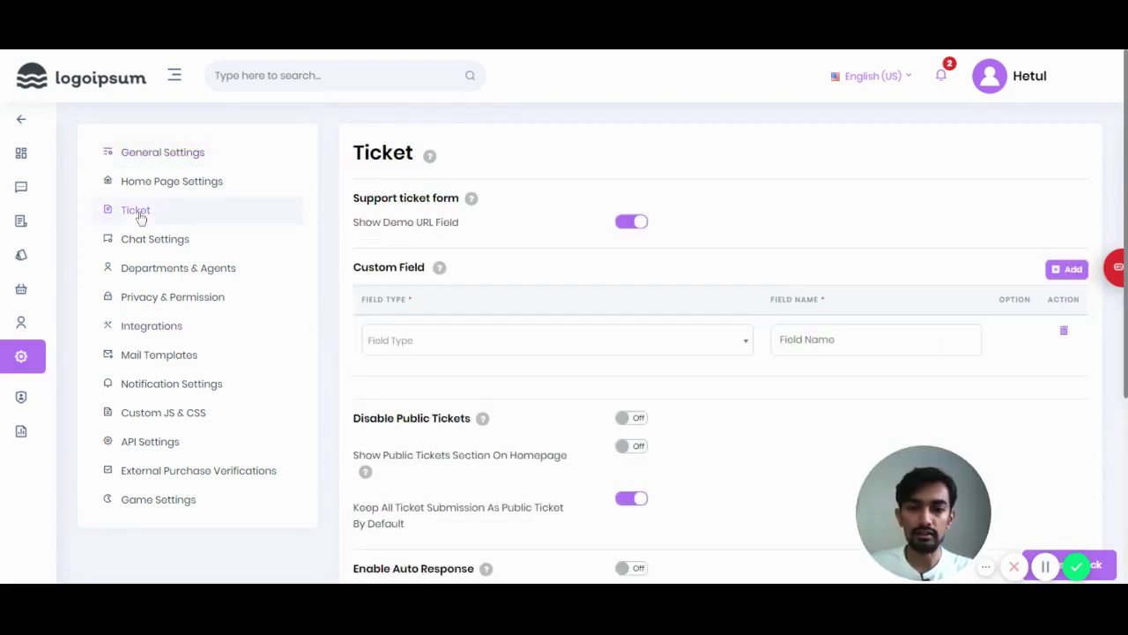
scroll(741, 243, "down", 1)
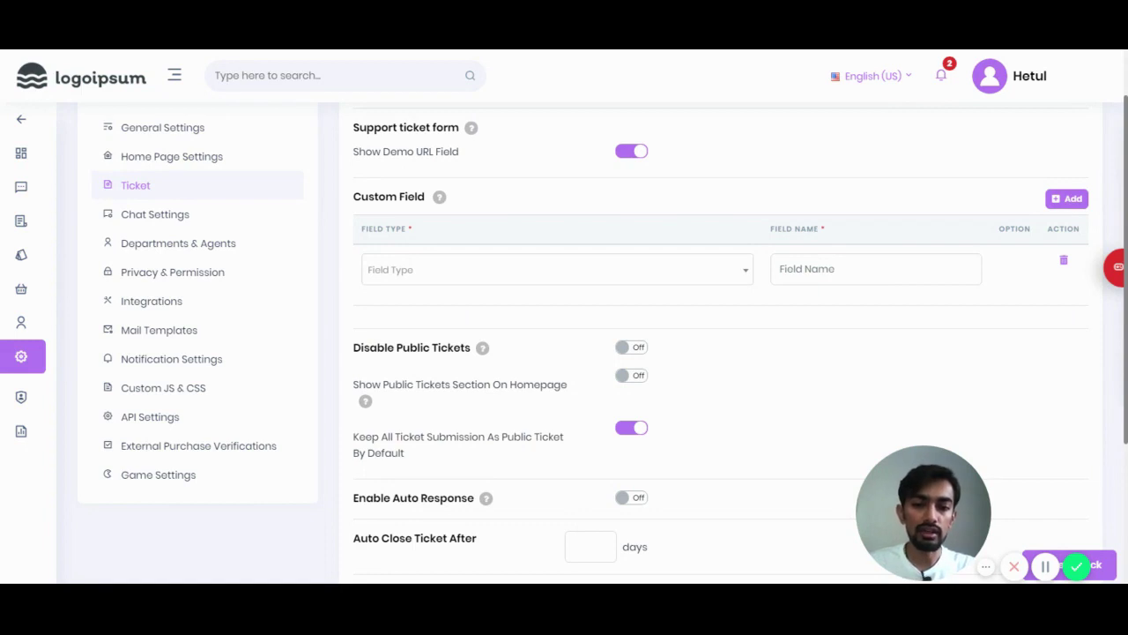
Step: Add a Text-type custom field named Order_id to the support ticket form
left_click(496, 271)
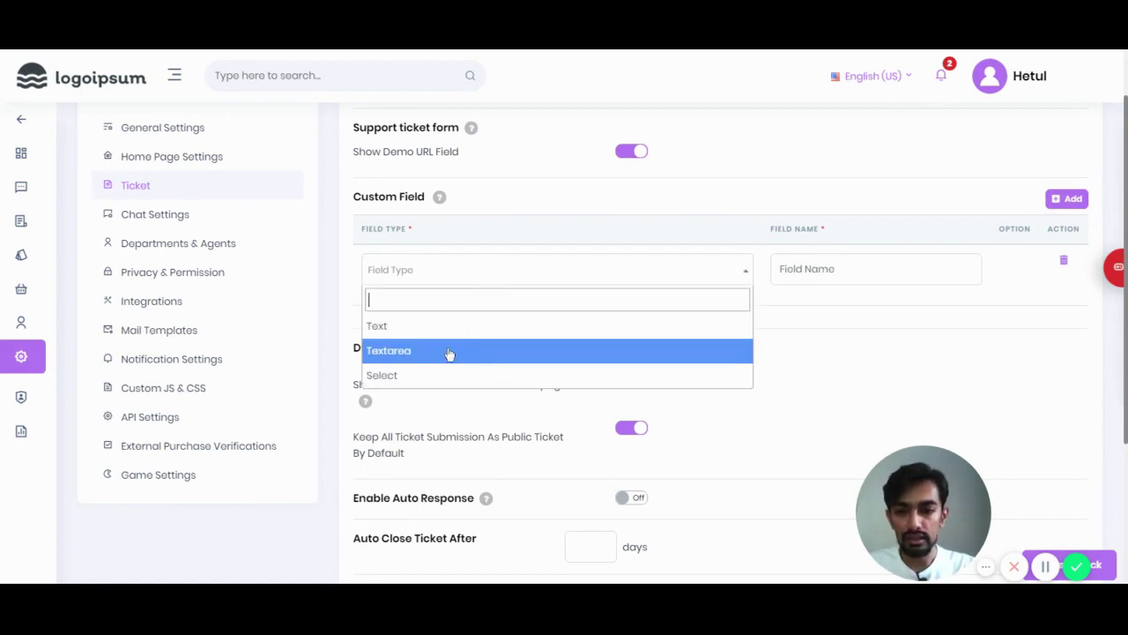
left_click(408, 329)
left_click(820, 271)
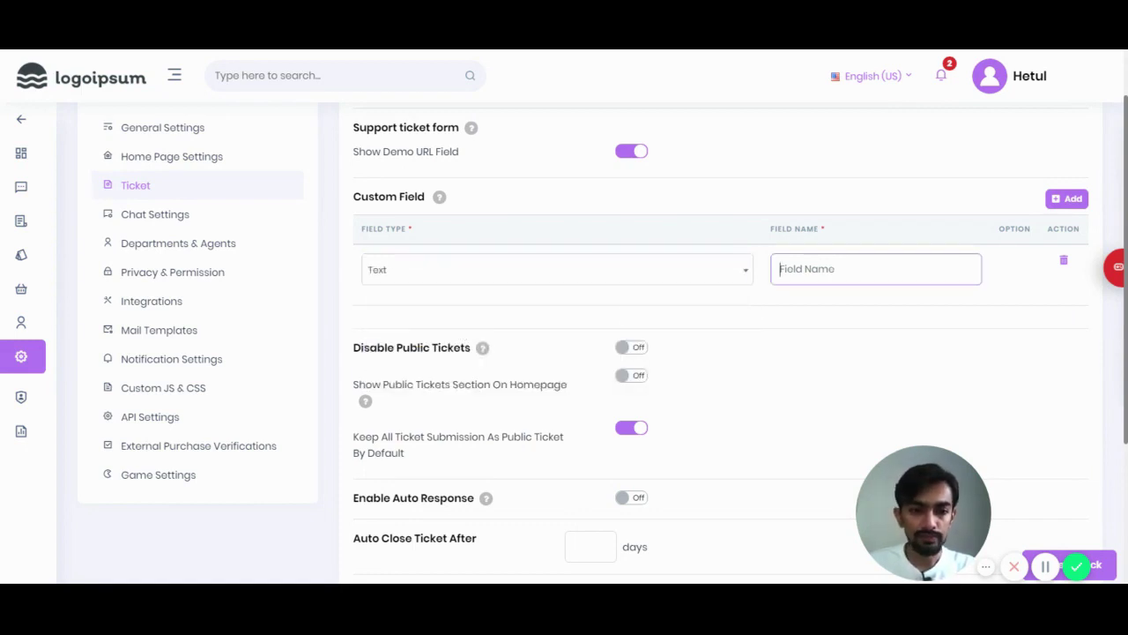
type("Order")
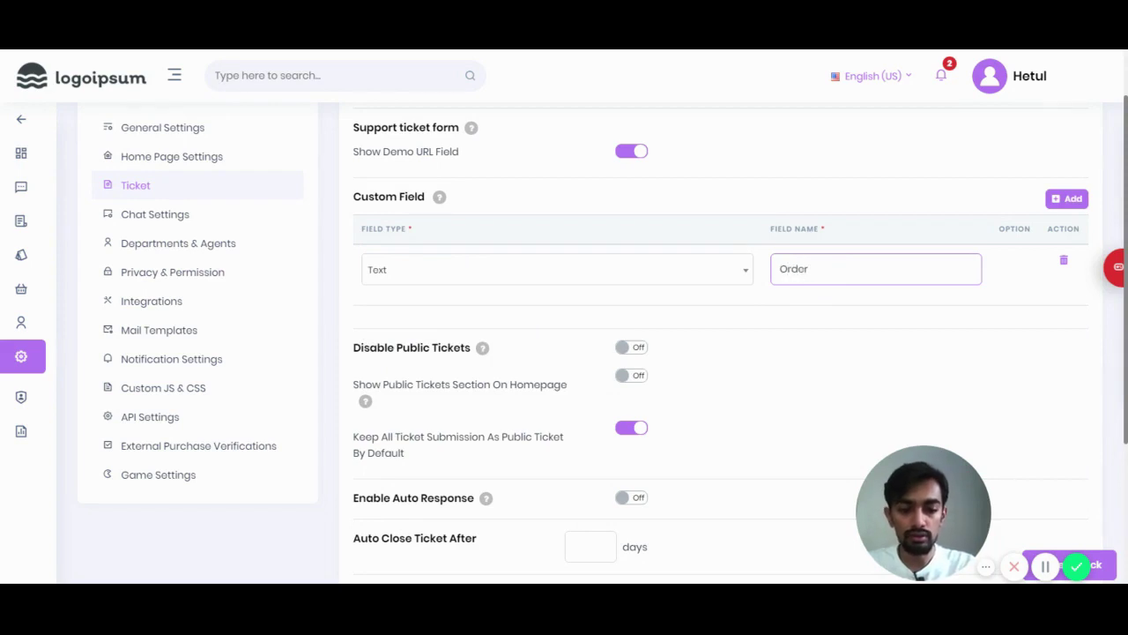
type("_id")
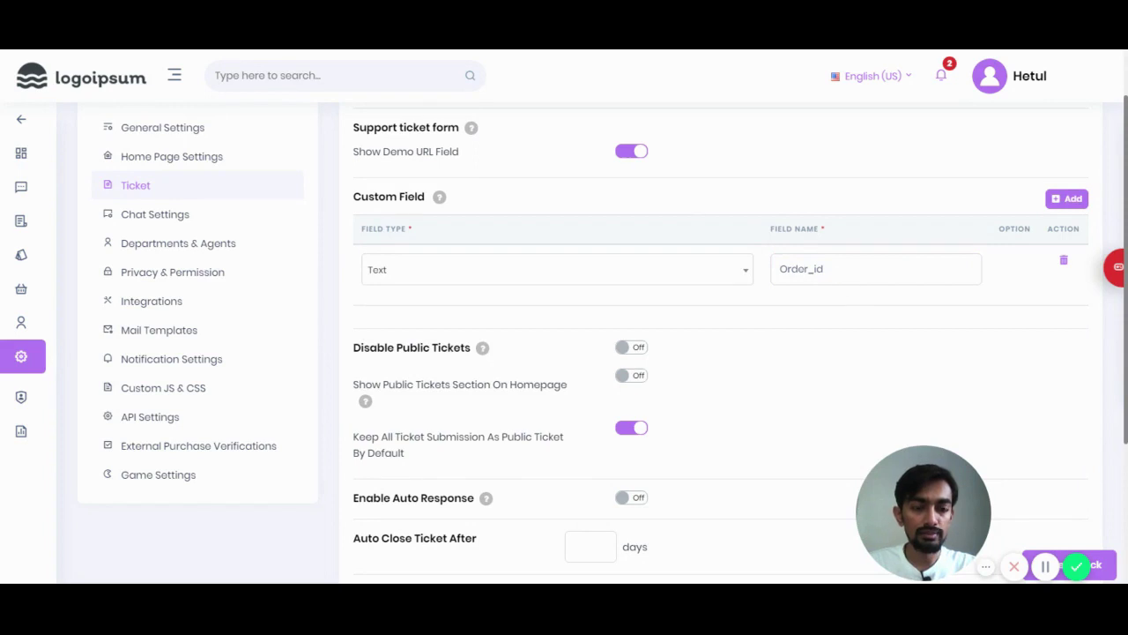
left_click_drag(823, 269, 769, 277)
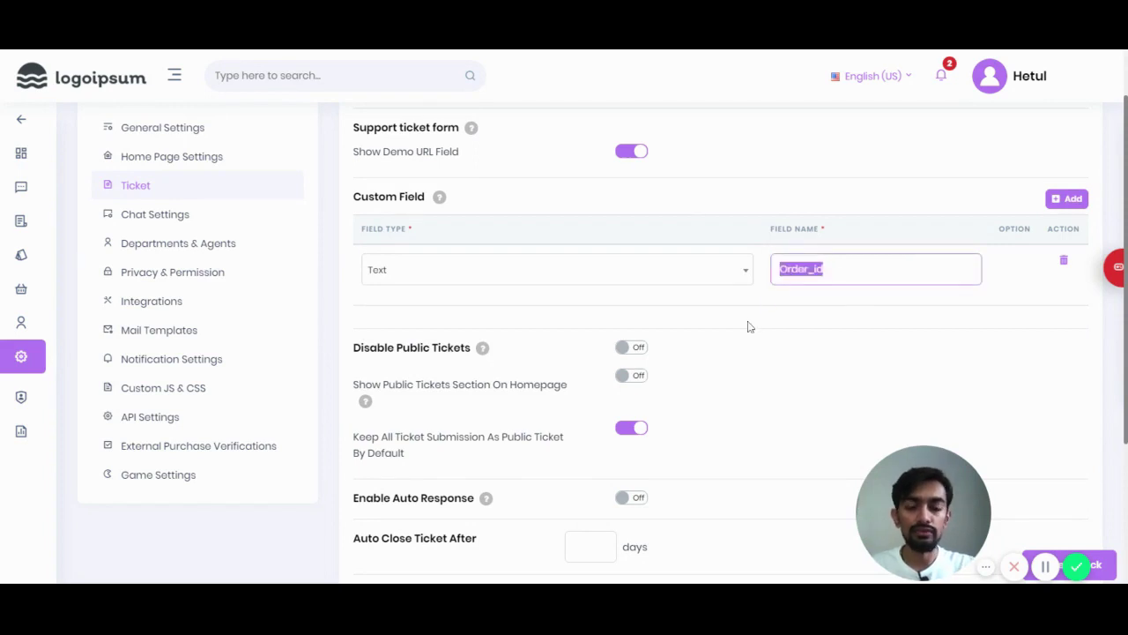
scroll(747, 327, "down", 1)
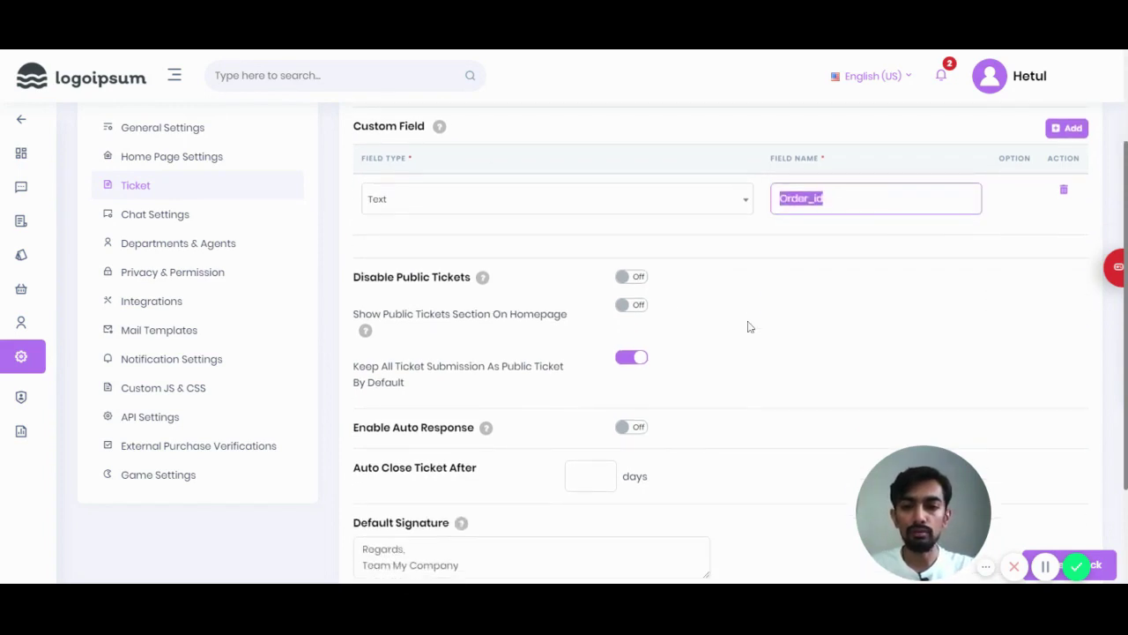
scroll(747, 327, "down", 1)
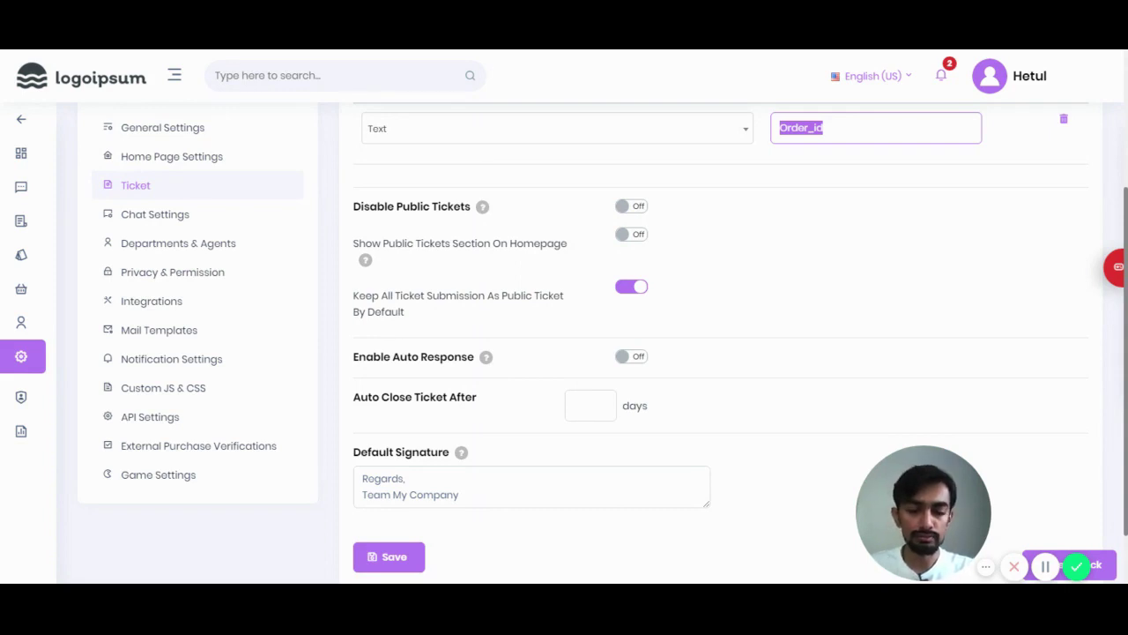
scroll(575, 211, "down", 2)
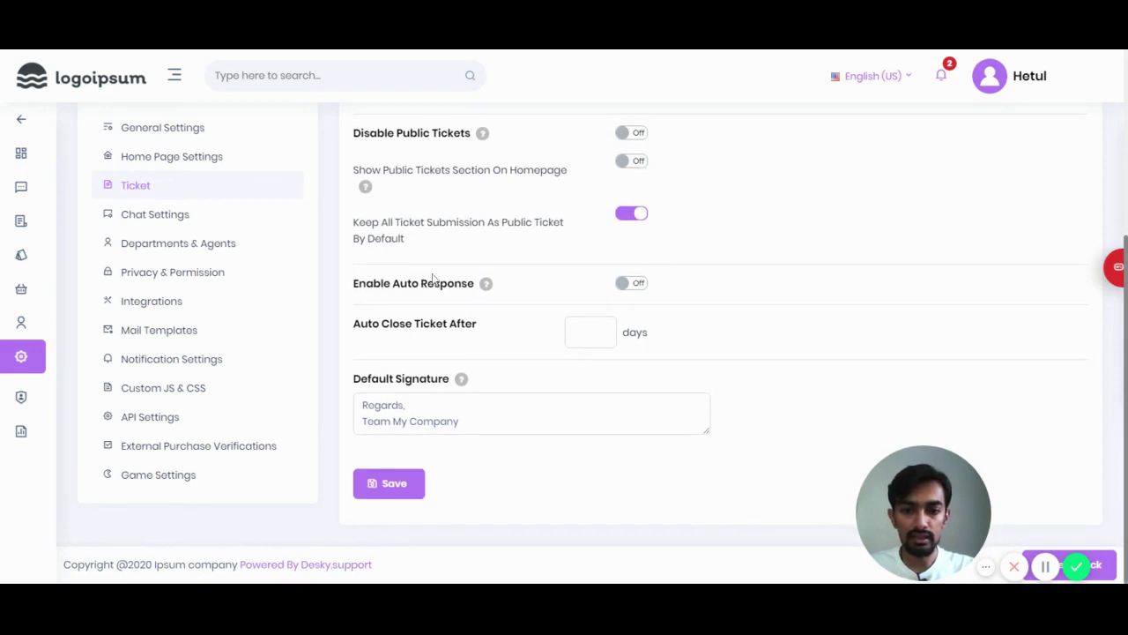
Step: Enable auto response for 26–29 May 2020 with the message 'Hey we are on vacation'
left_click(631, 283)
scroll(633, 282, "down", 1)
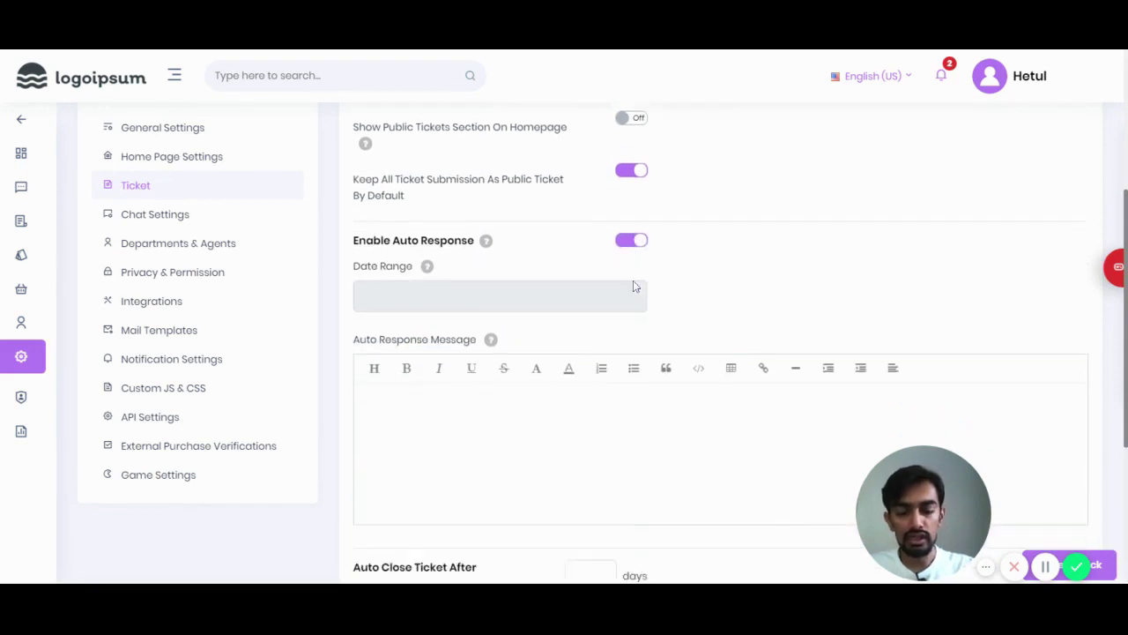
left_click(462, 276)
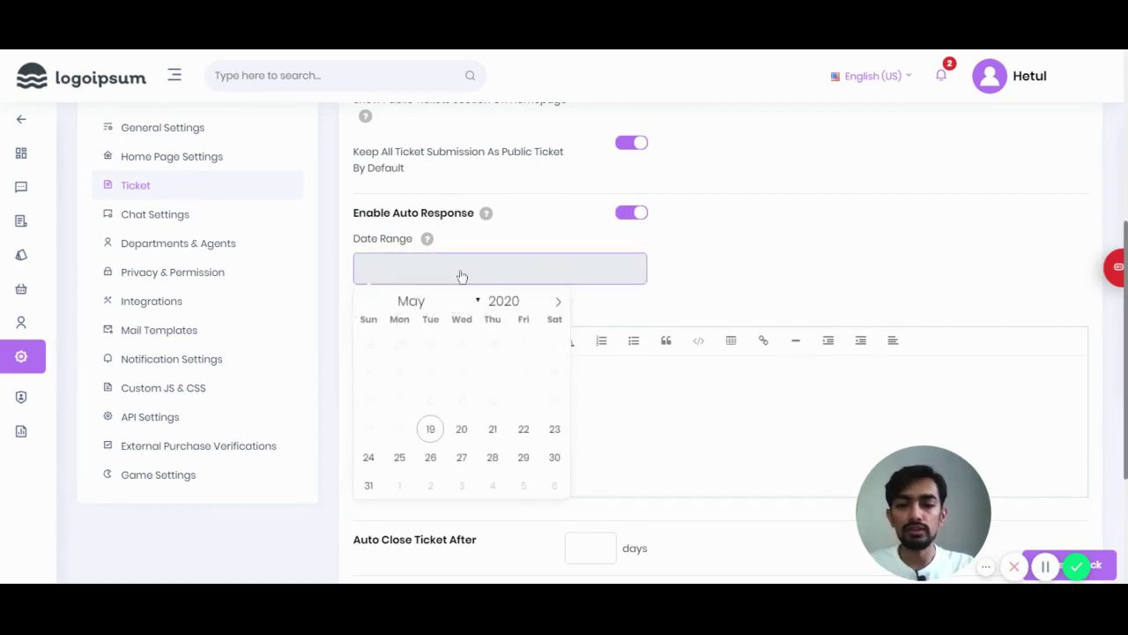
left_click(435, 460)
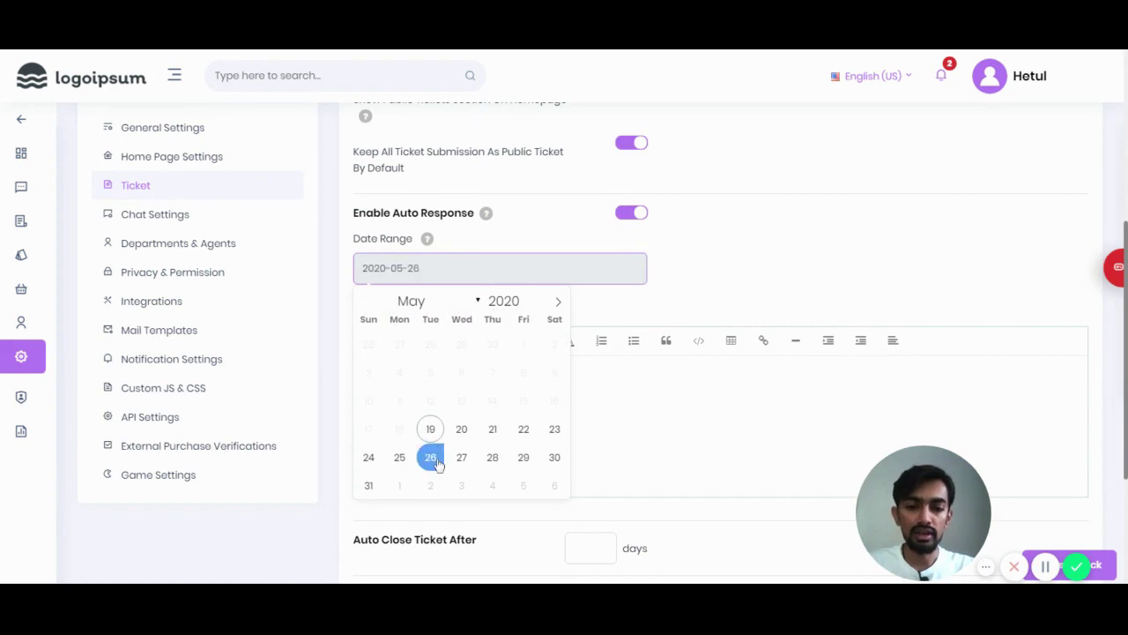
left_click(525, 458)
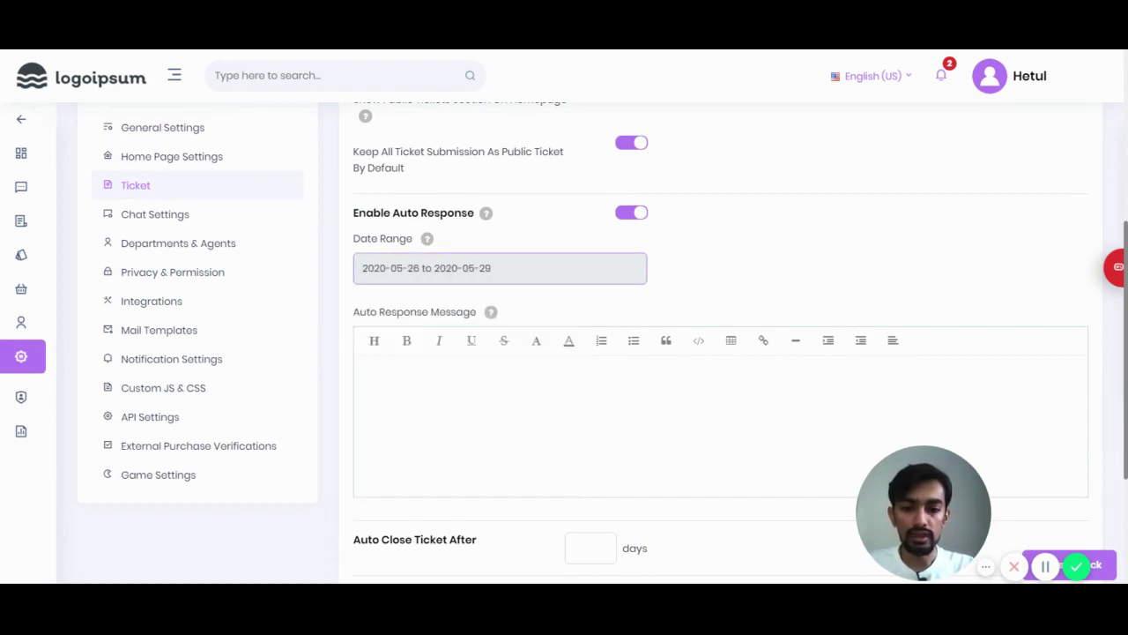
left_click(367, 380)
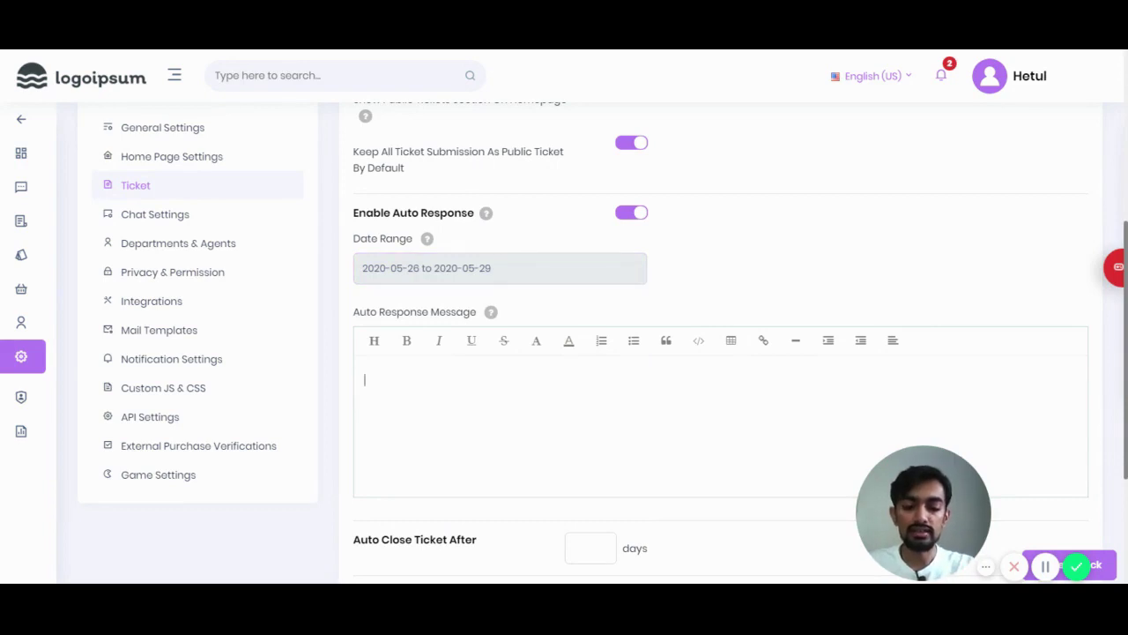
type("Hey we")
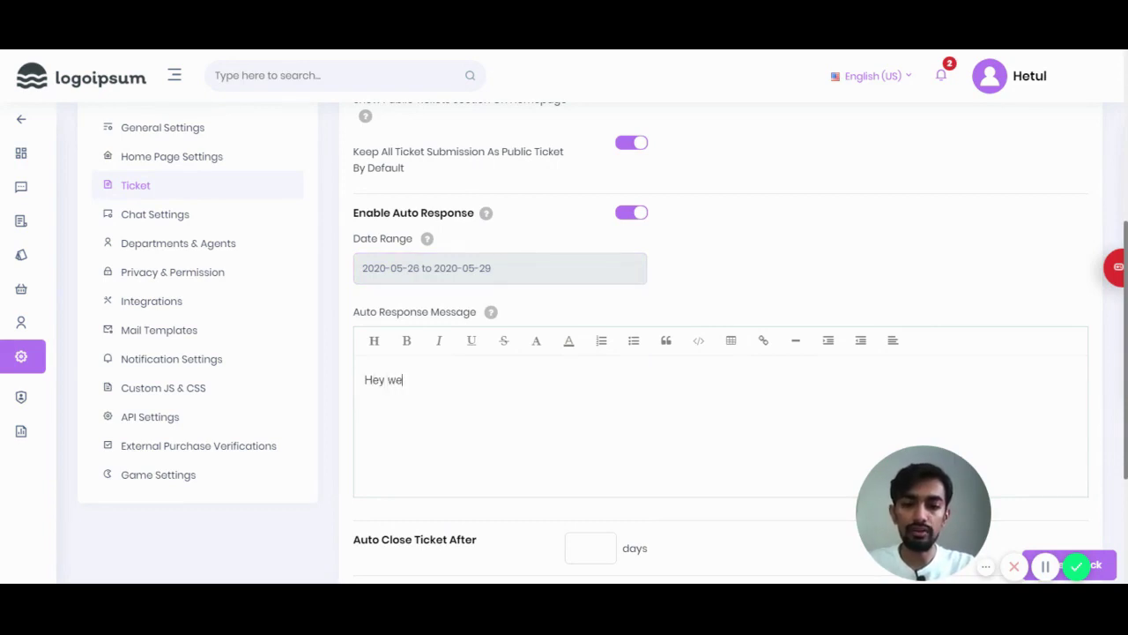
type(" are on vac")
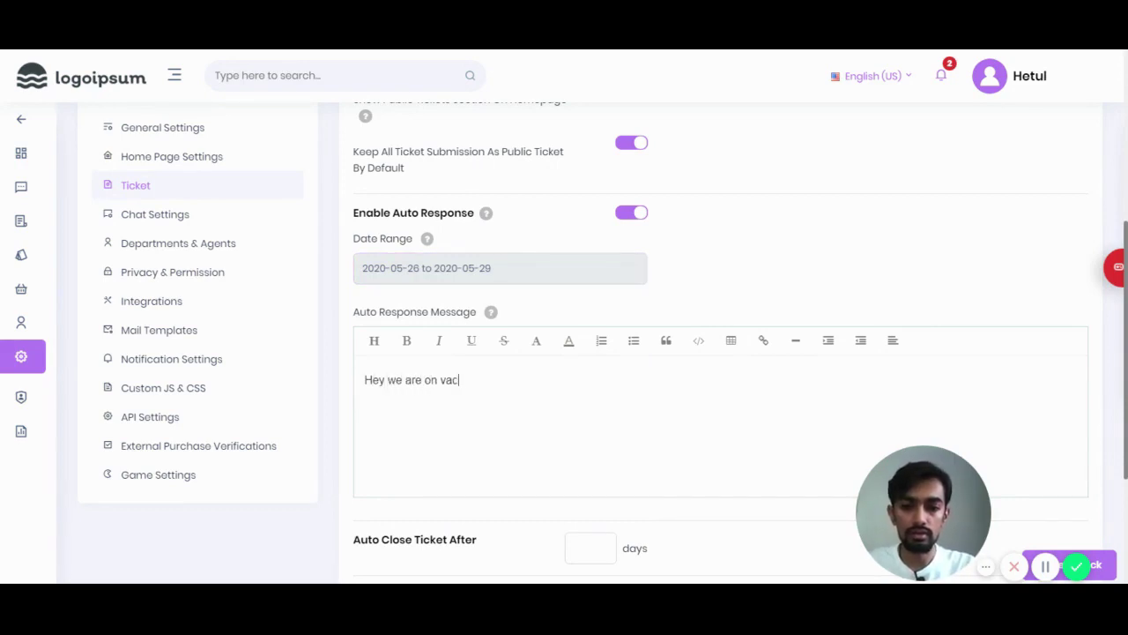
type("ation")
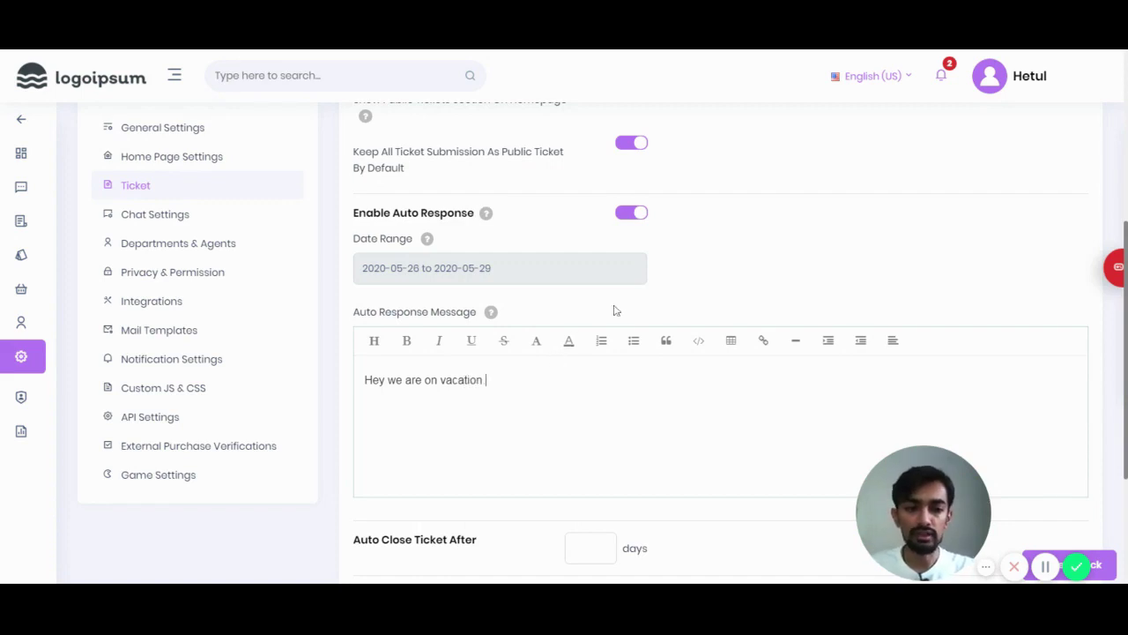
scroll(617, 311, "down", 5)
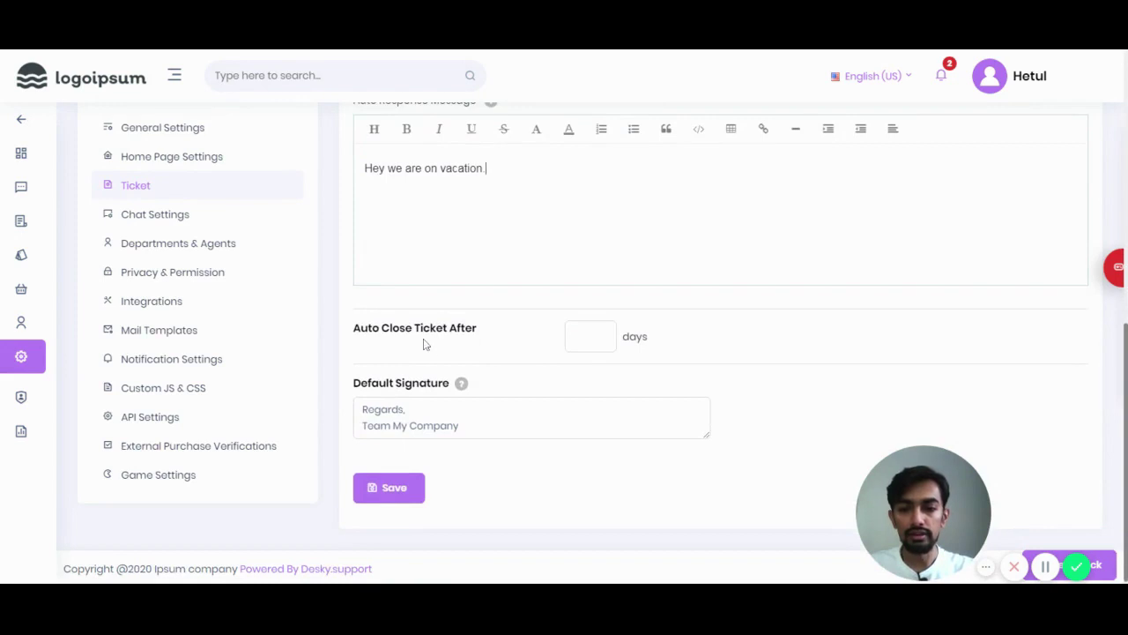
Step: Set Auto Close Ticket After to 6 days
left_click(583, 337)
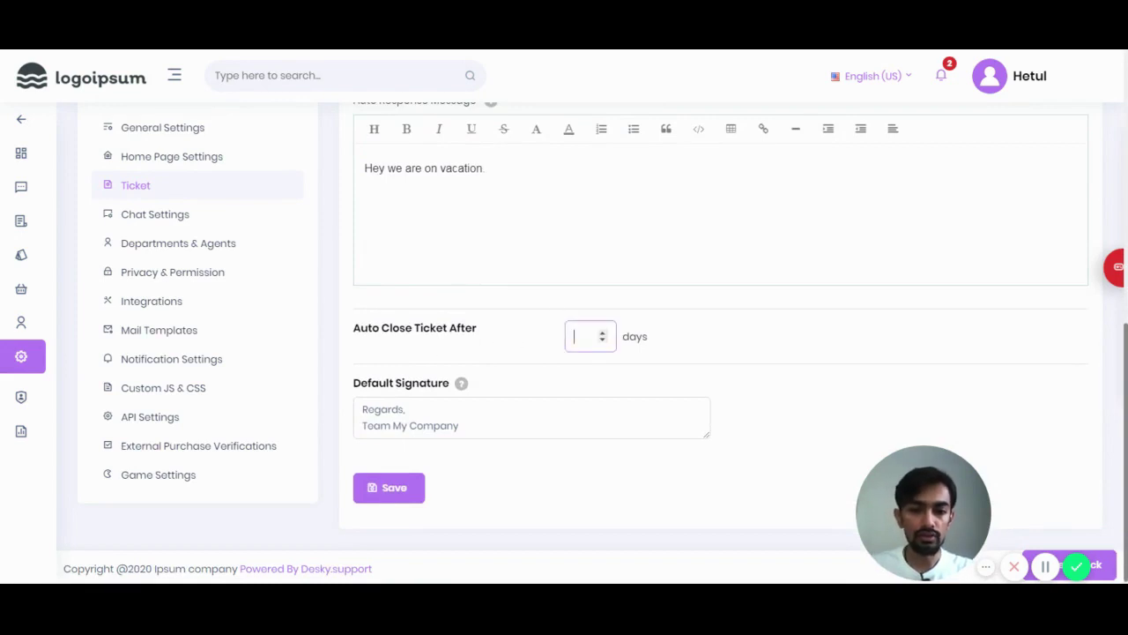
type("5")
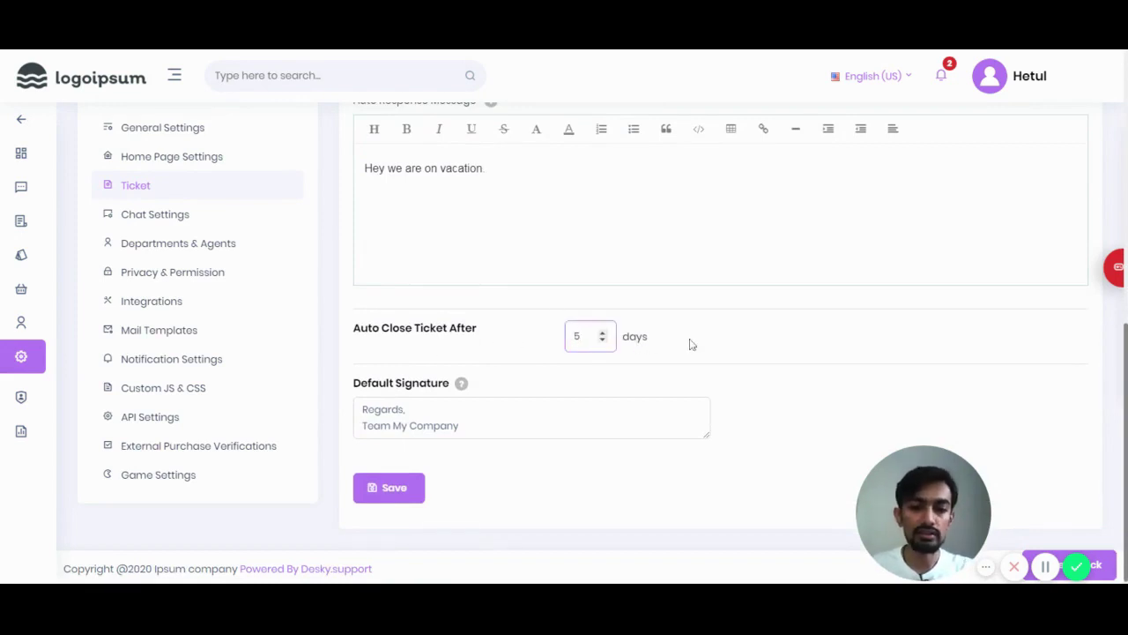
left_click(690, 343)
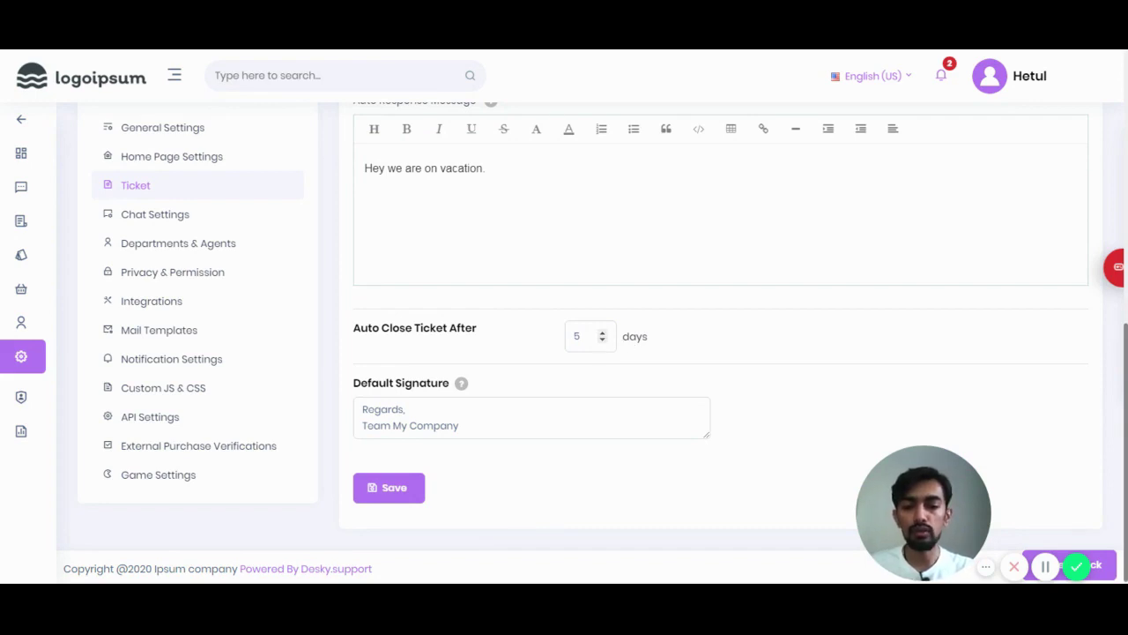
scroll(591, 334, "down", 1)
double_click(578, 333)
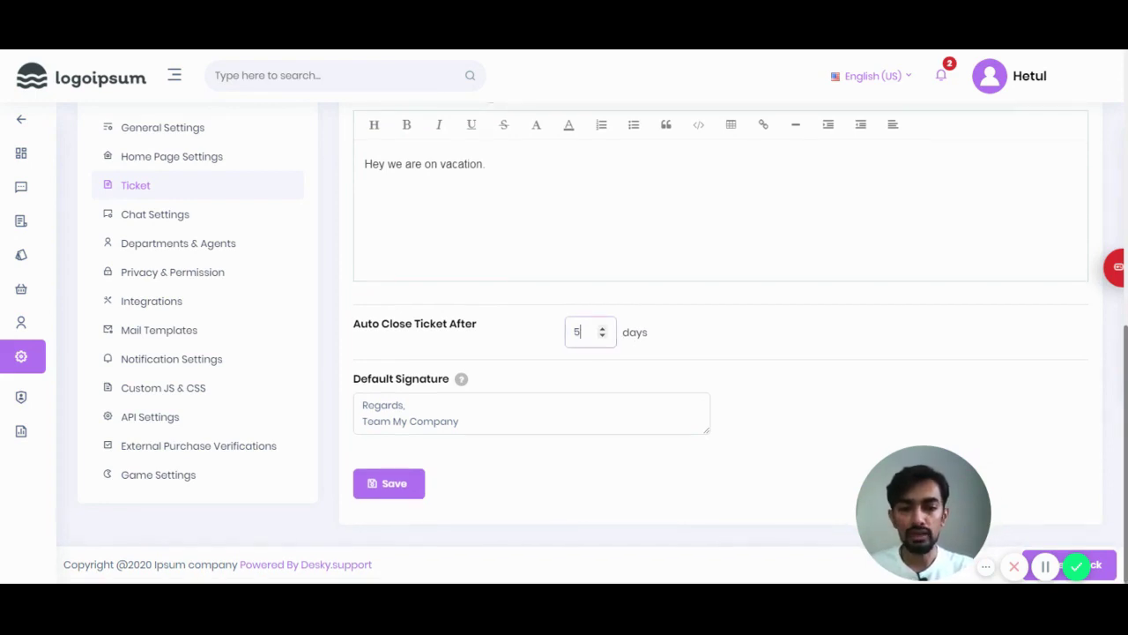
left_click(603, 330)
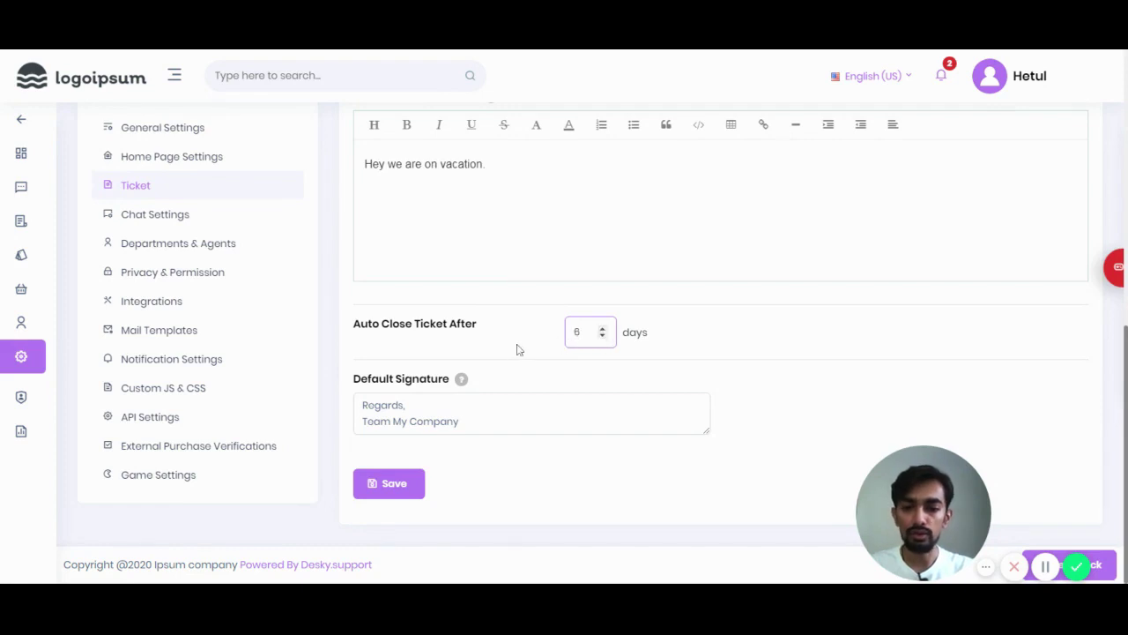
Step: Change the default signature to 'Regards, Team Ipsum Company' and save the ticket settings
mouse_move(461, 421)
left_mouse_down()
mouse_move(357, 421)
mouse_move(362, 404)
left_mouse_up()
left_click(454, 421)
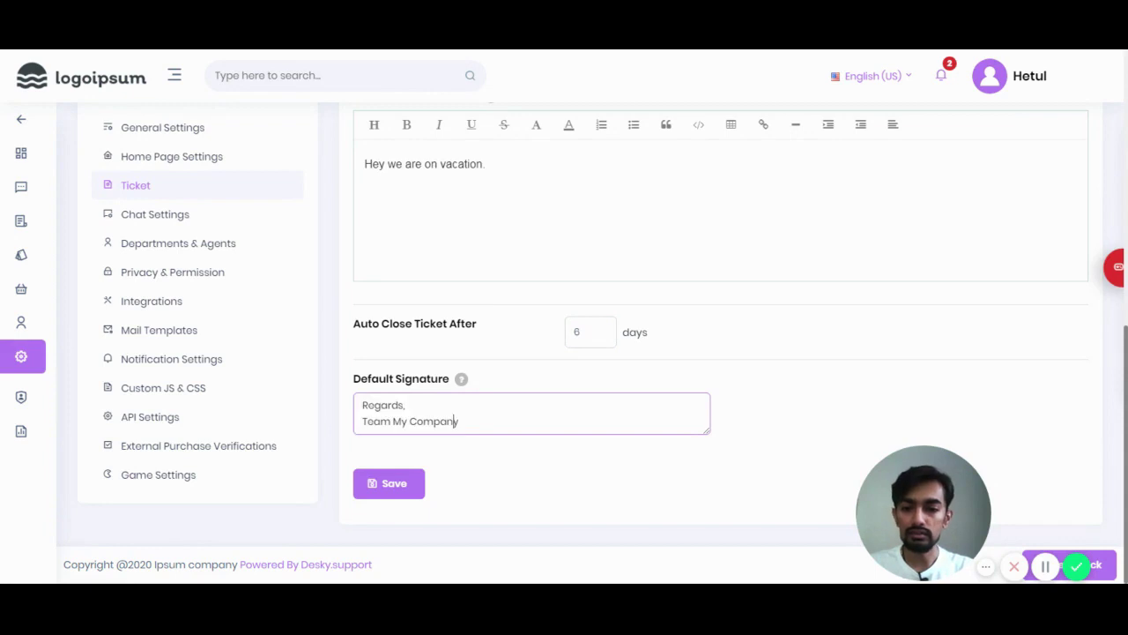
key("shift+Left")
key("shift+Left")
key("shift+Left")
key("shift+Left")
key("shift+Left")
key("shift+Left")
key("shift+Left")
key("shift+Left")
key("shift+Left")
key("shift+Left")
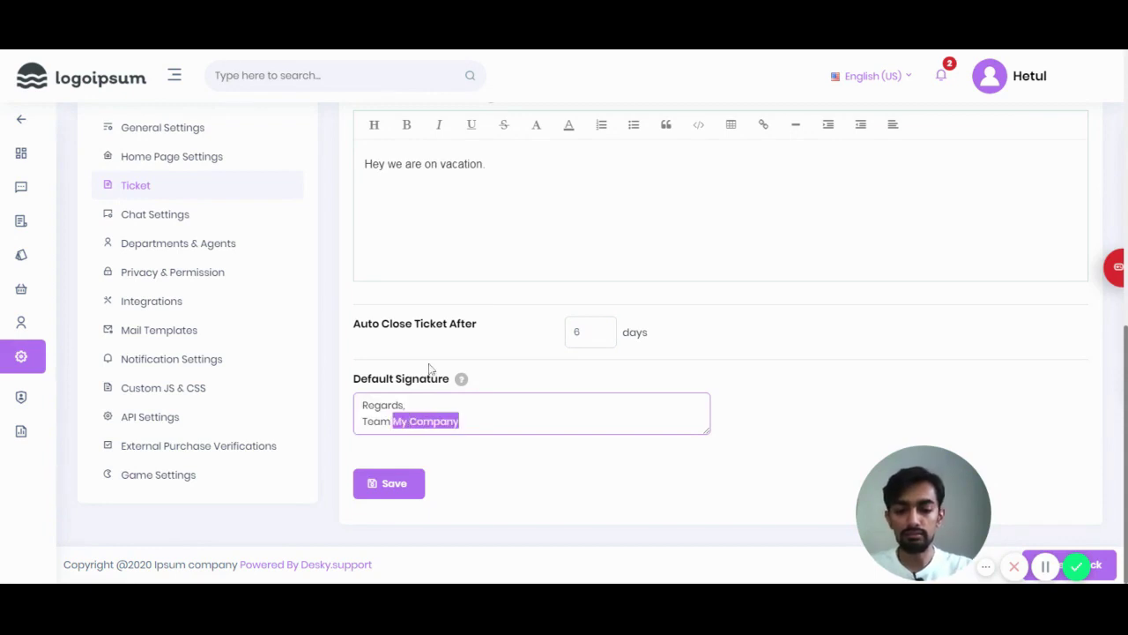
type("Ipsum C")
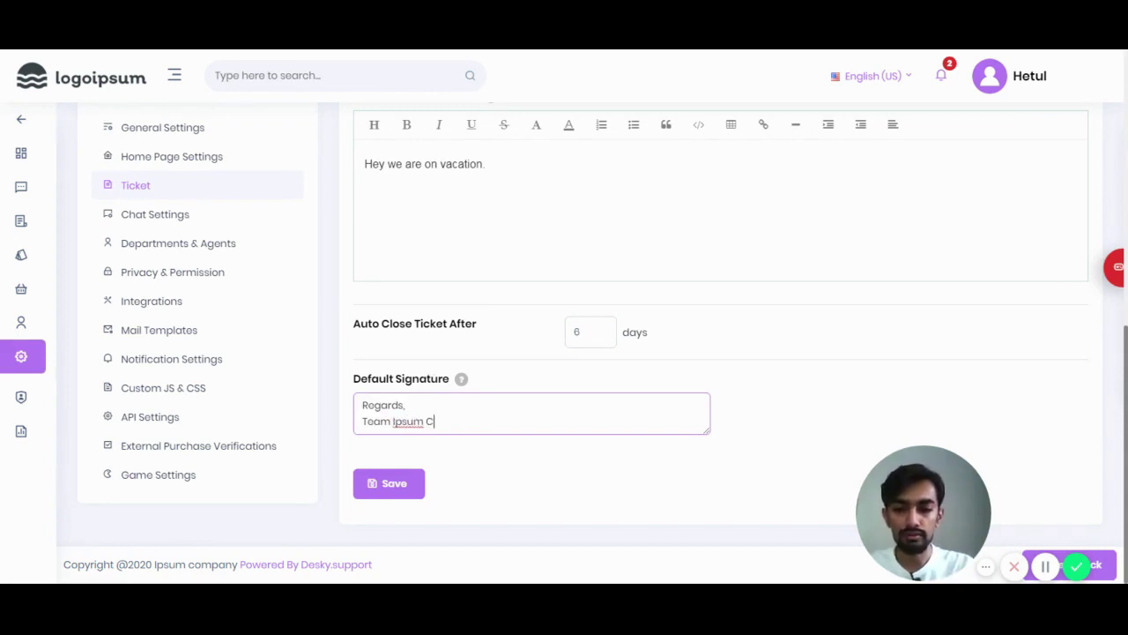
type("ompany")
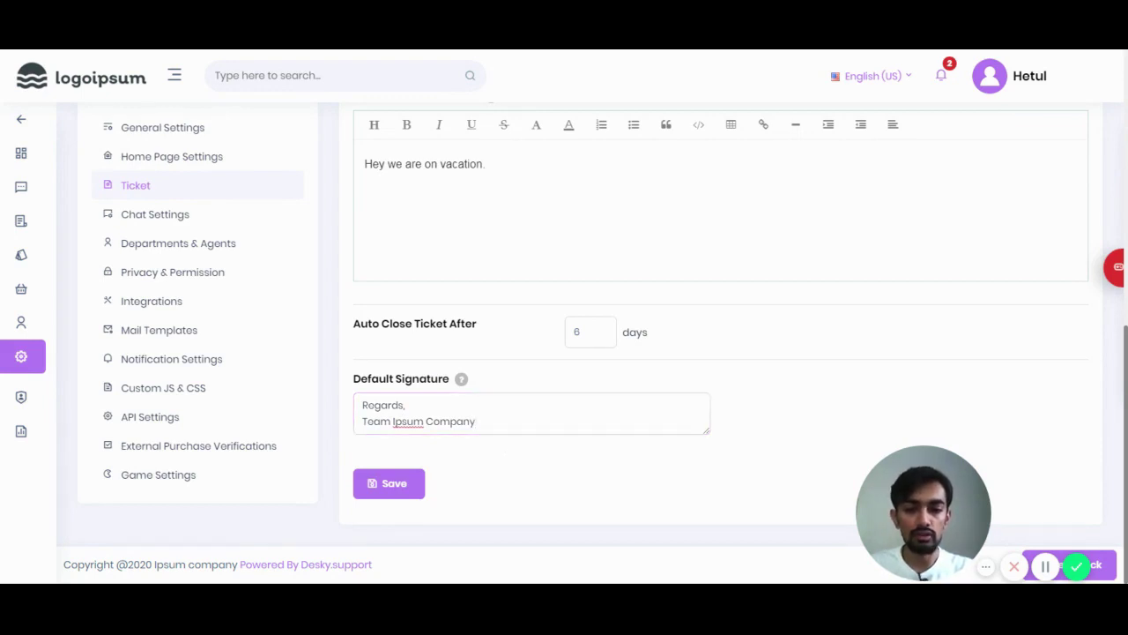
key("ctrl+a")
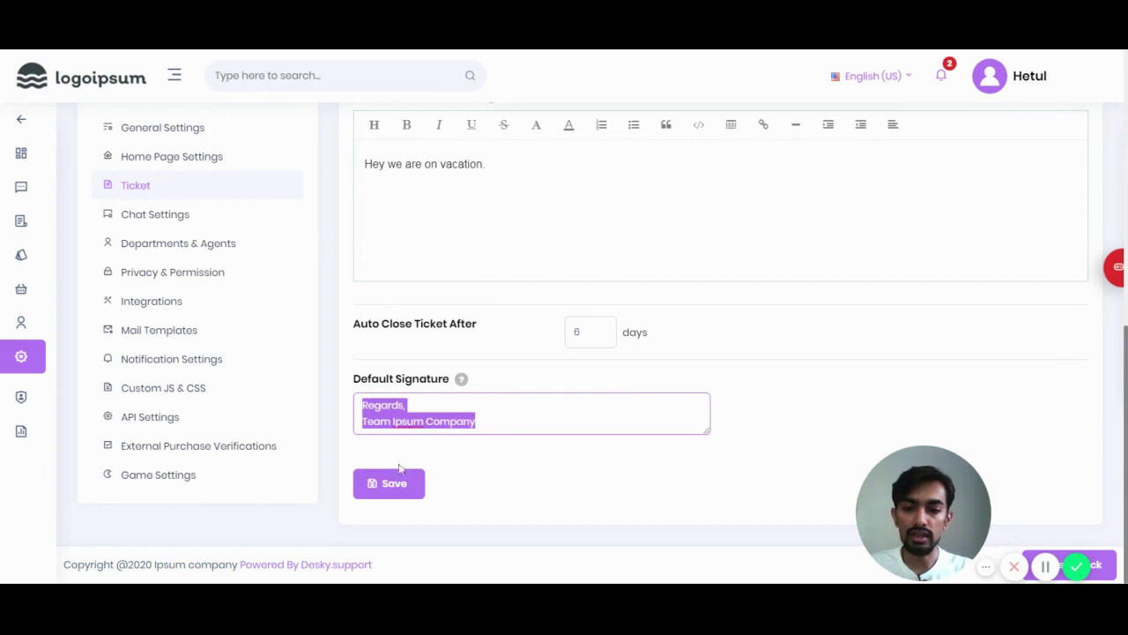
left_click(402, 485)
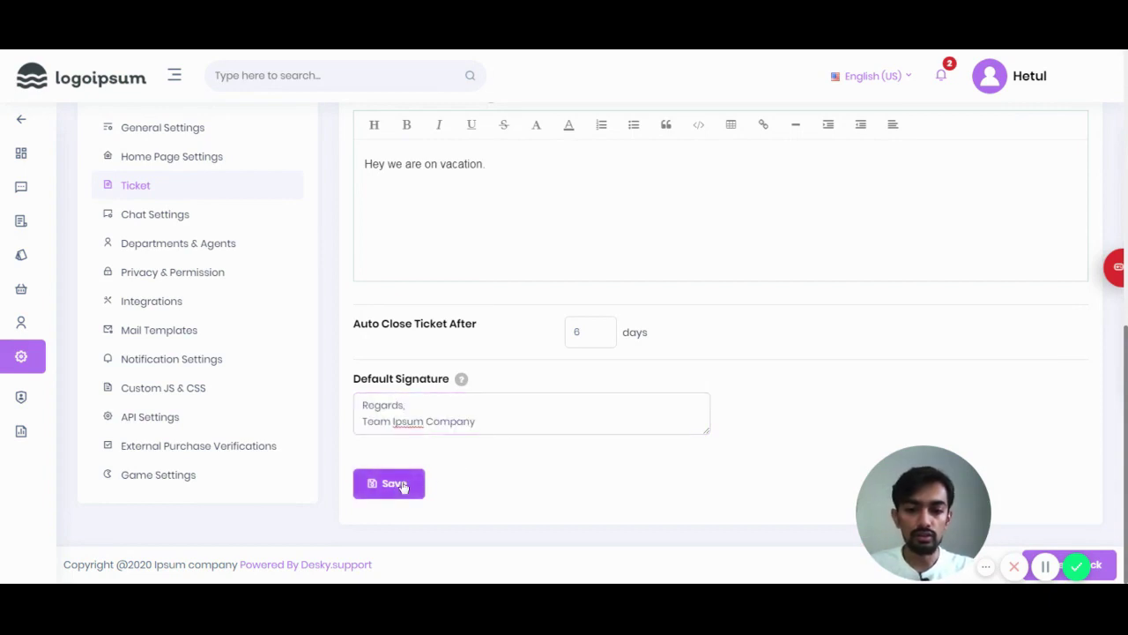